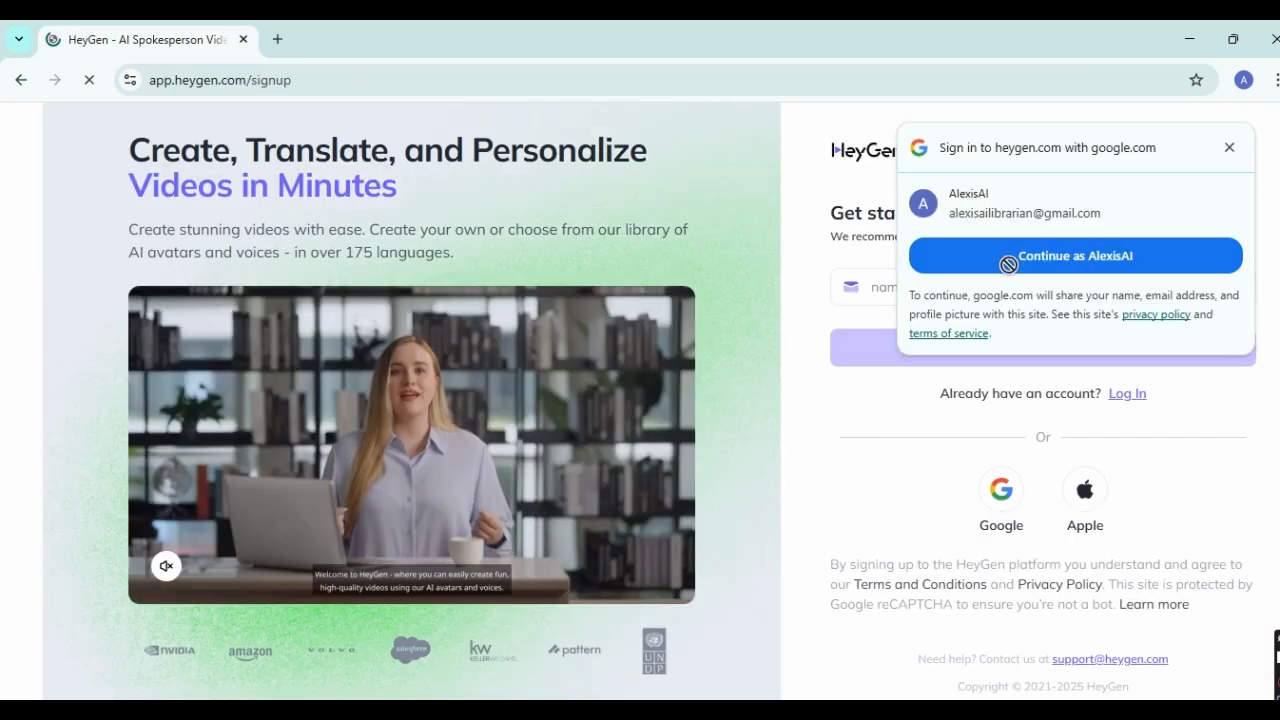
Sign up with the suggested Google account and choose the Free plan.
left_click(1008, 264)
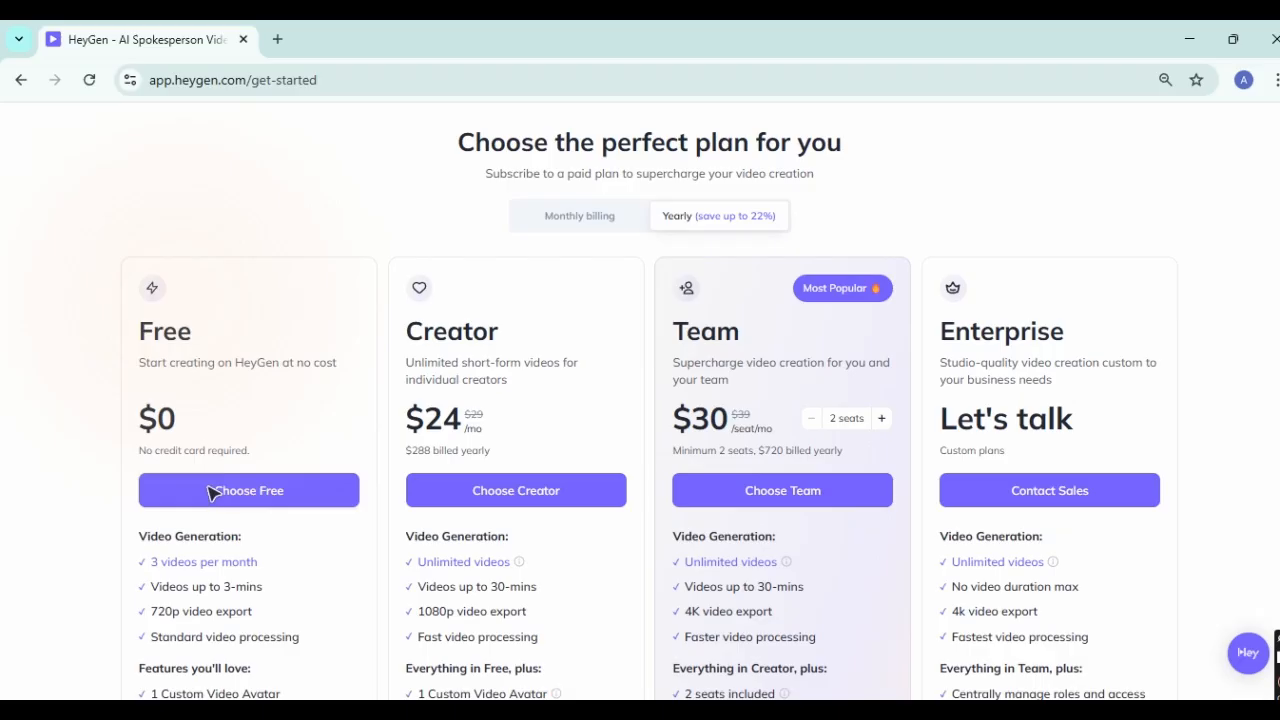
left_click(206, 491)
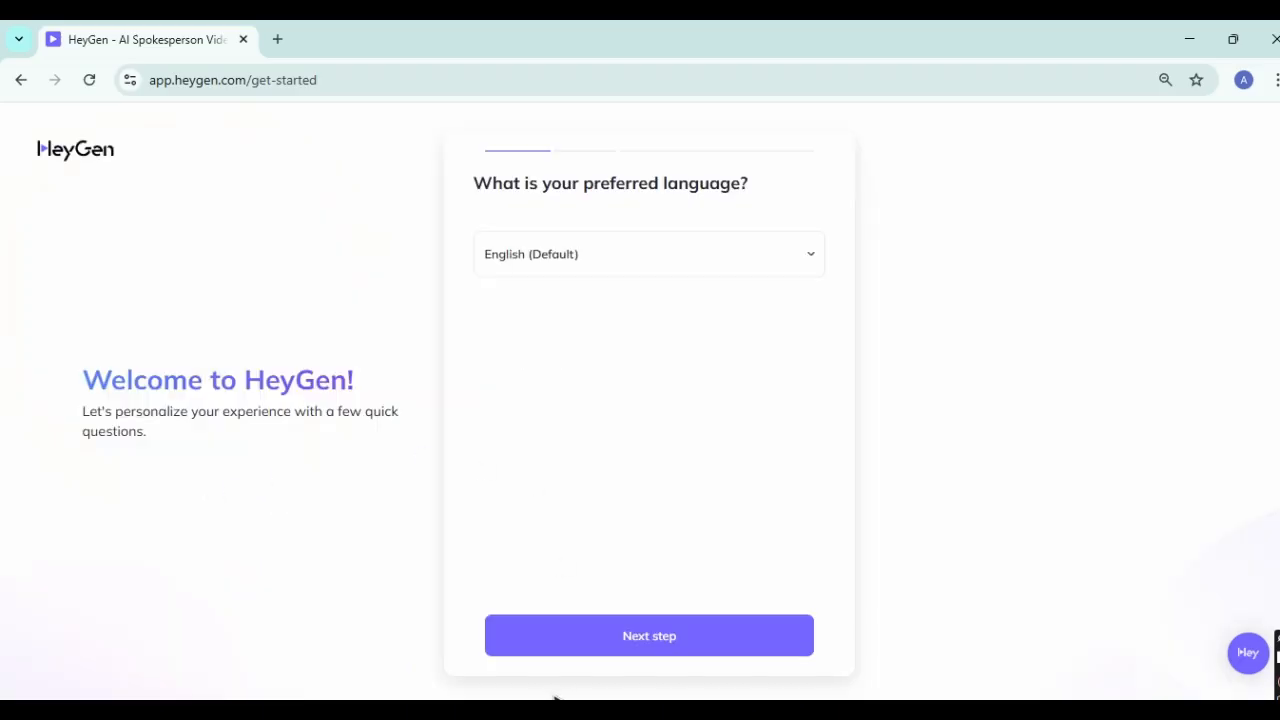
Keep English (Default) as the language, and answer with exclusive content for subscribers as purpose and freelancer offering video services as role.
left_click(607, 645)
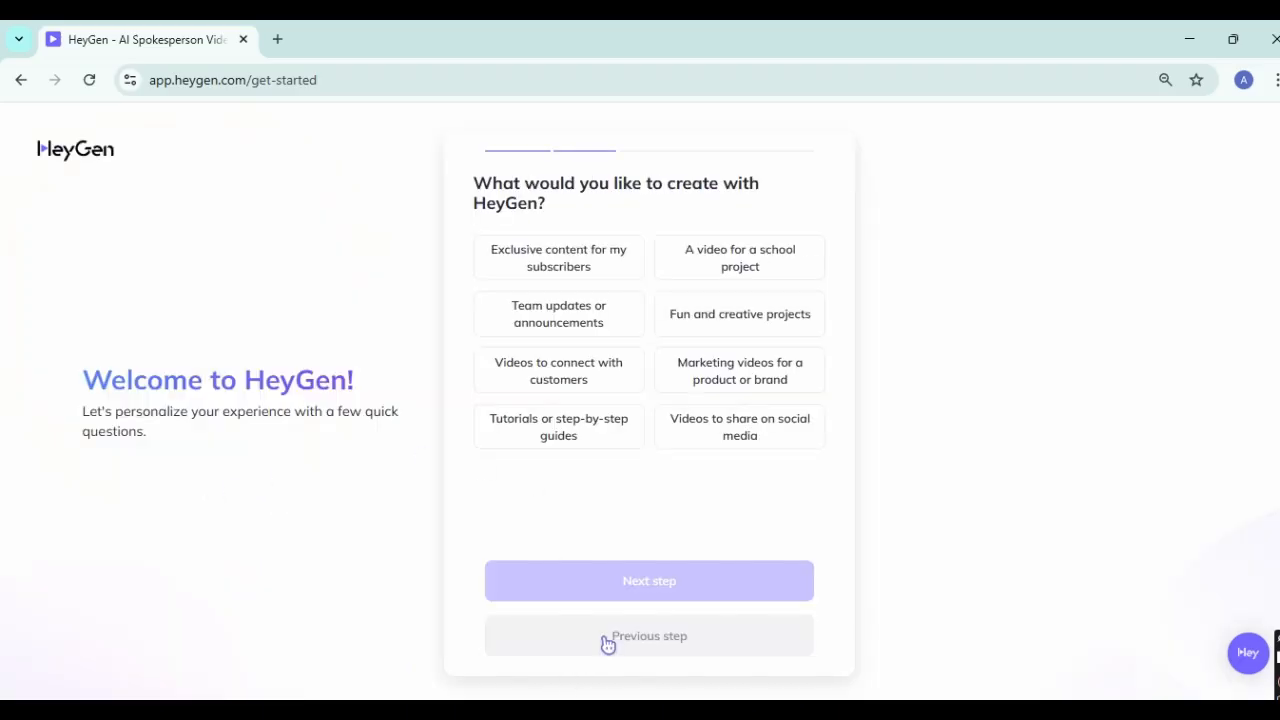
left_click(537, 277)
left_click(666, 591)
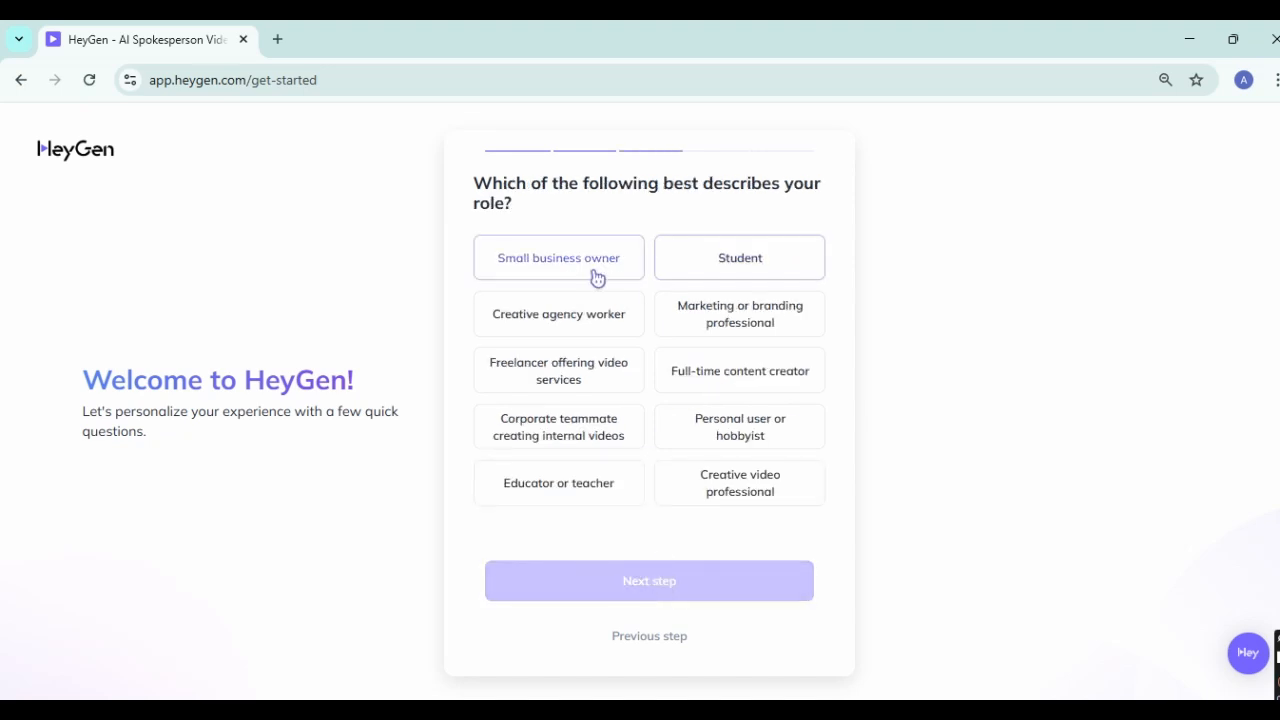
left_click(569, 371)
left_click(604, 585)
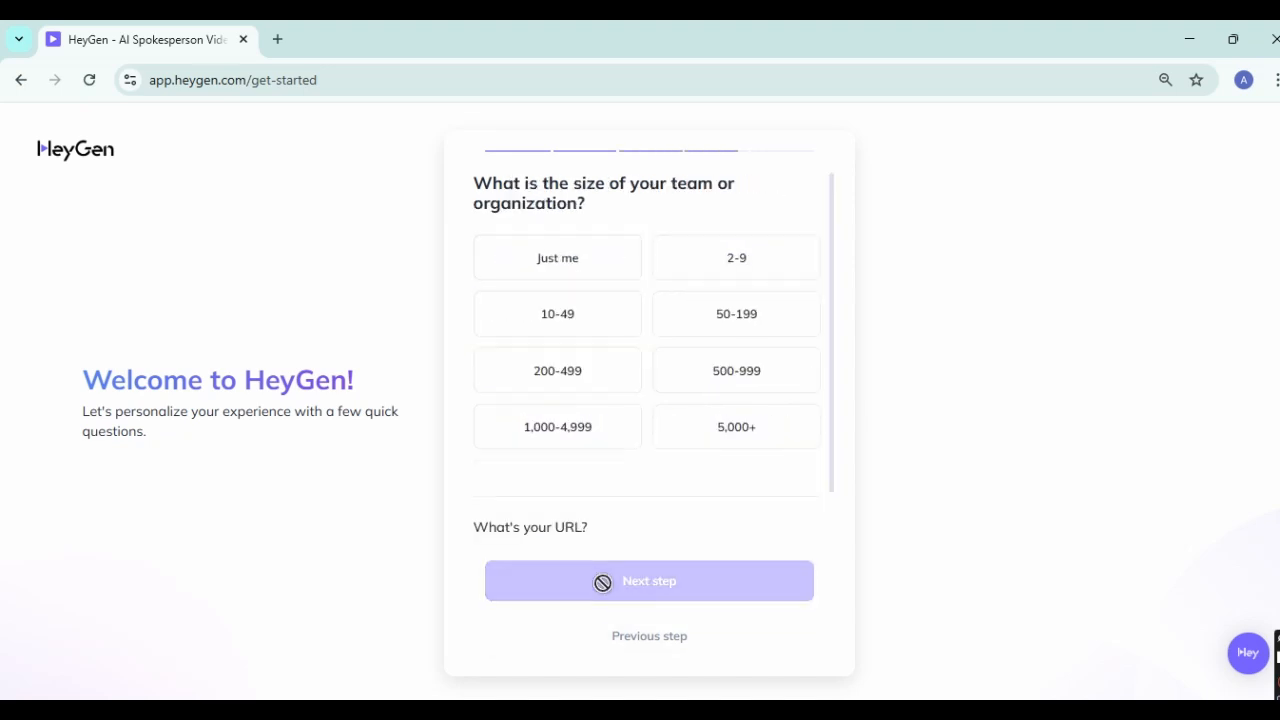
Set the team size to Just me, choose YouTube as the referral source, and submit the onboarding questionnaire.
left_click(557, 258)
left_click(643, 589)
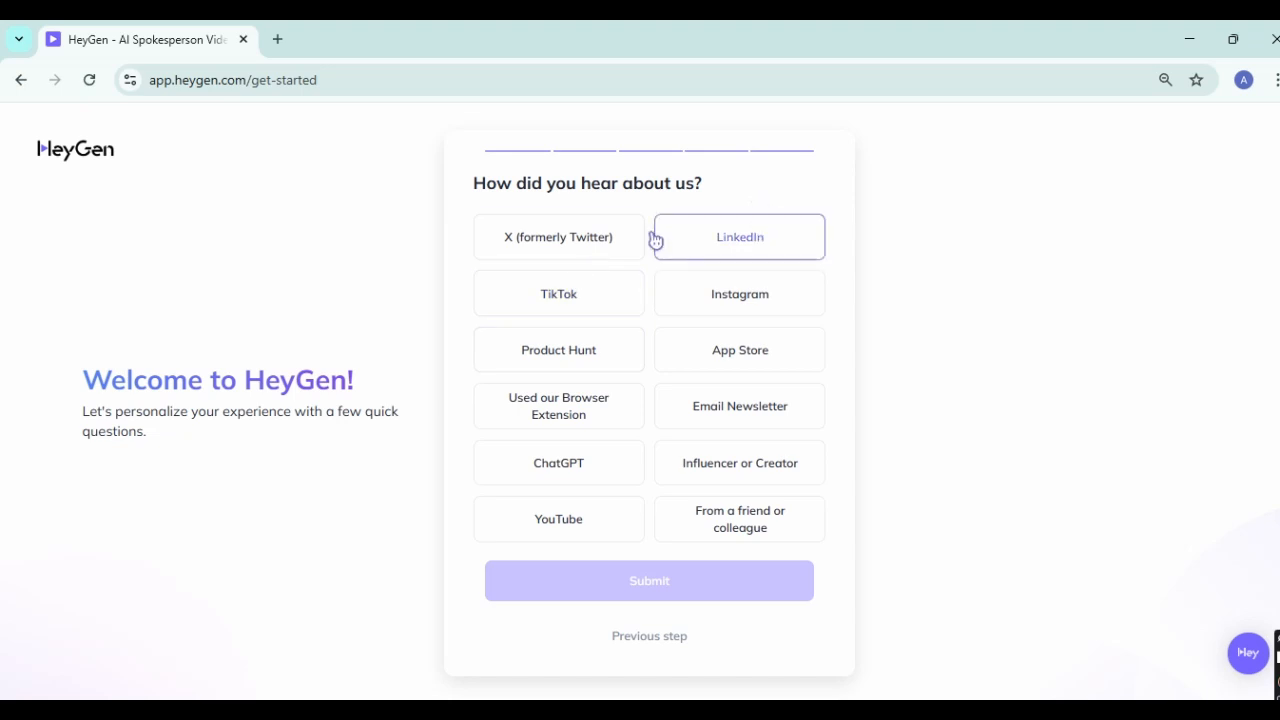
left_click(583, 526)
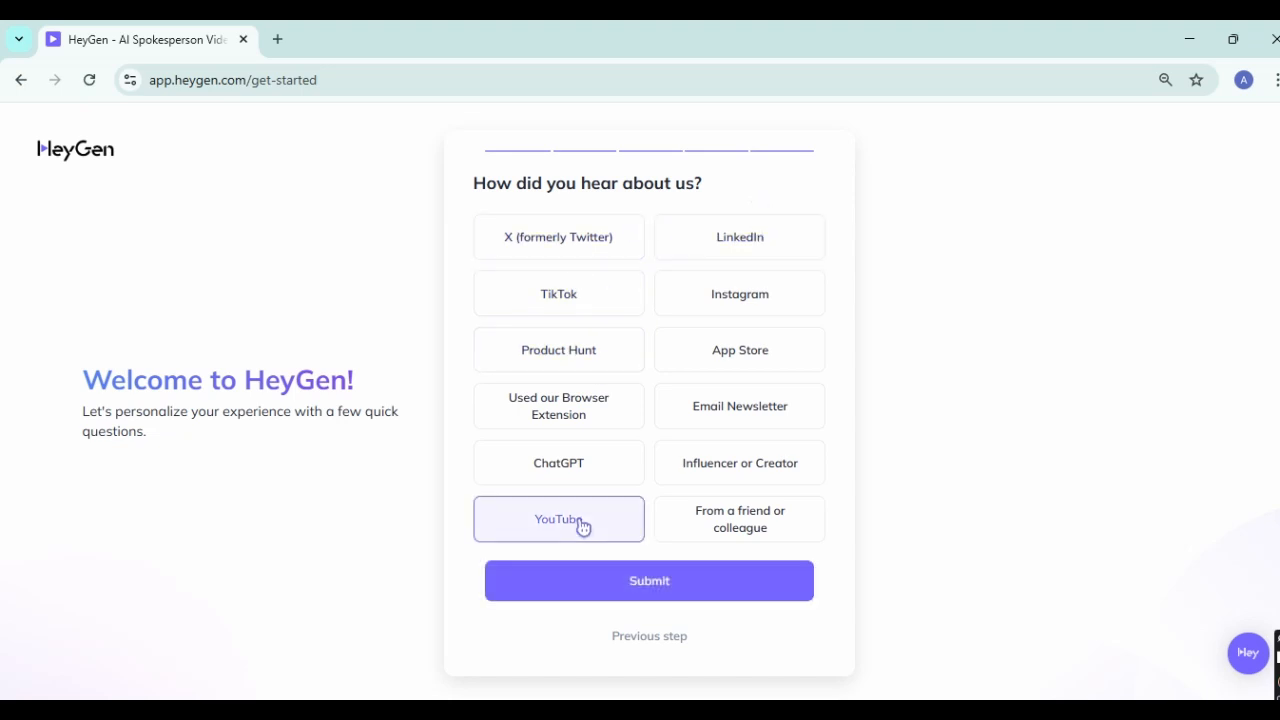
left_click(619, 599)
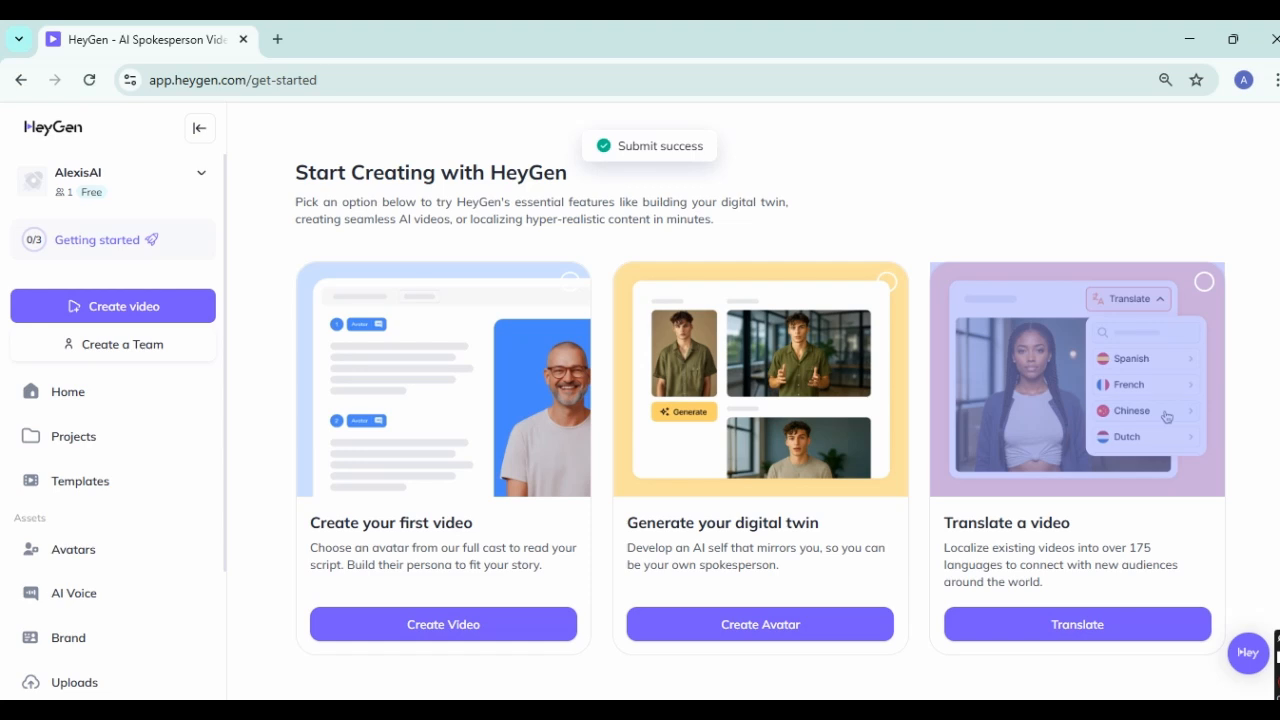
Start creating the first video and go through the editor's introductory tour of script, avatar and voice.
scroll(1166, 416, "down", 2)
left_click(518, 557)
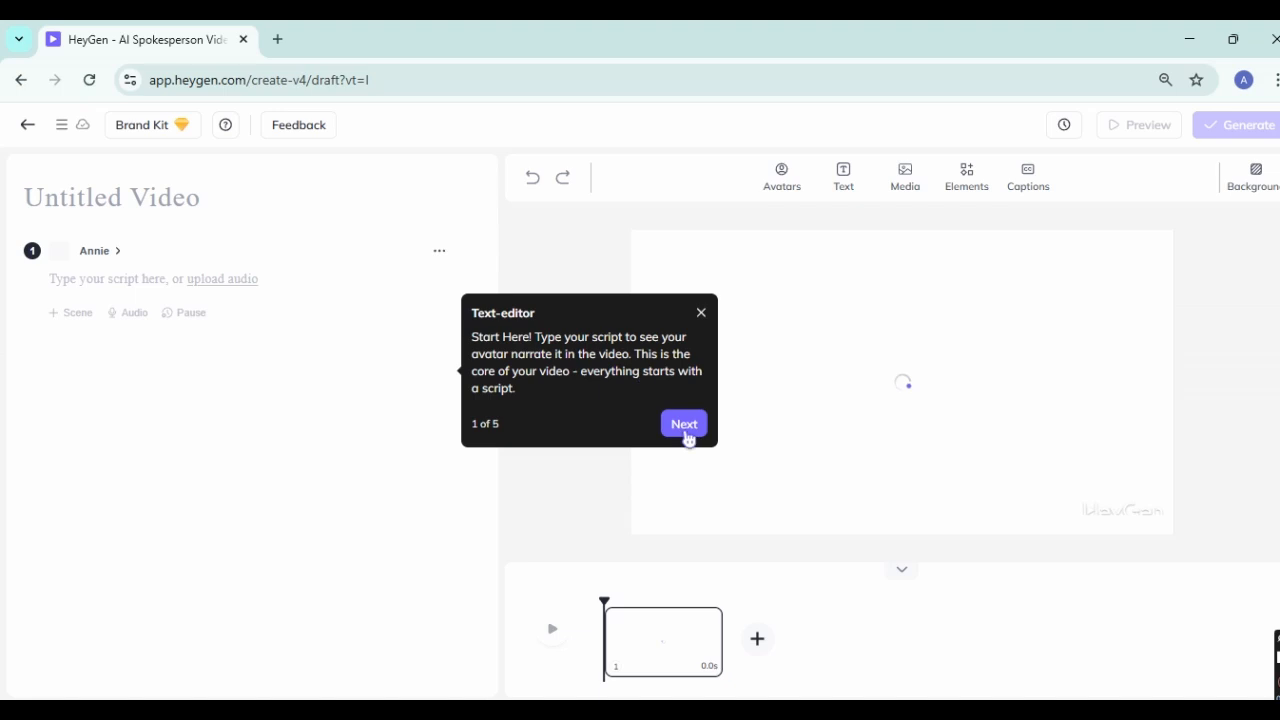
left_click(686, 437)
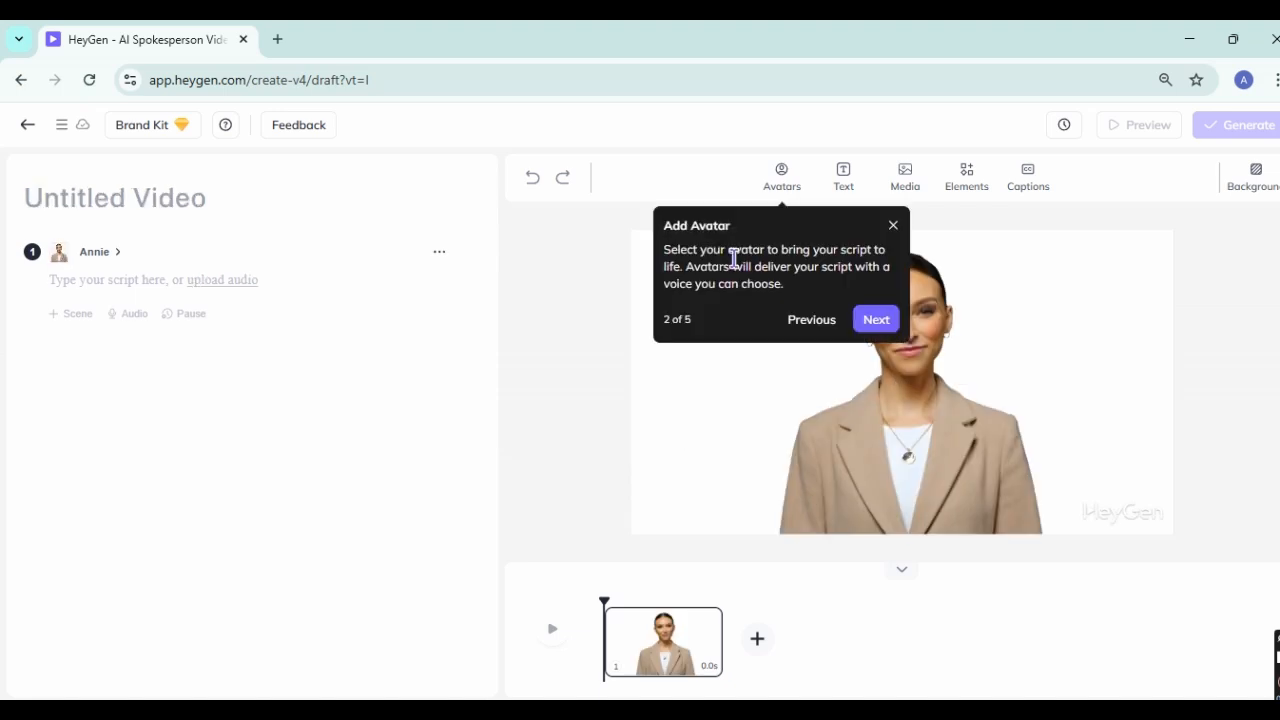
left_click(876, 319)
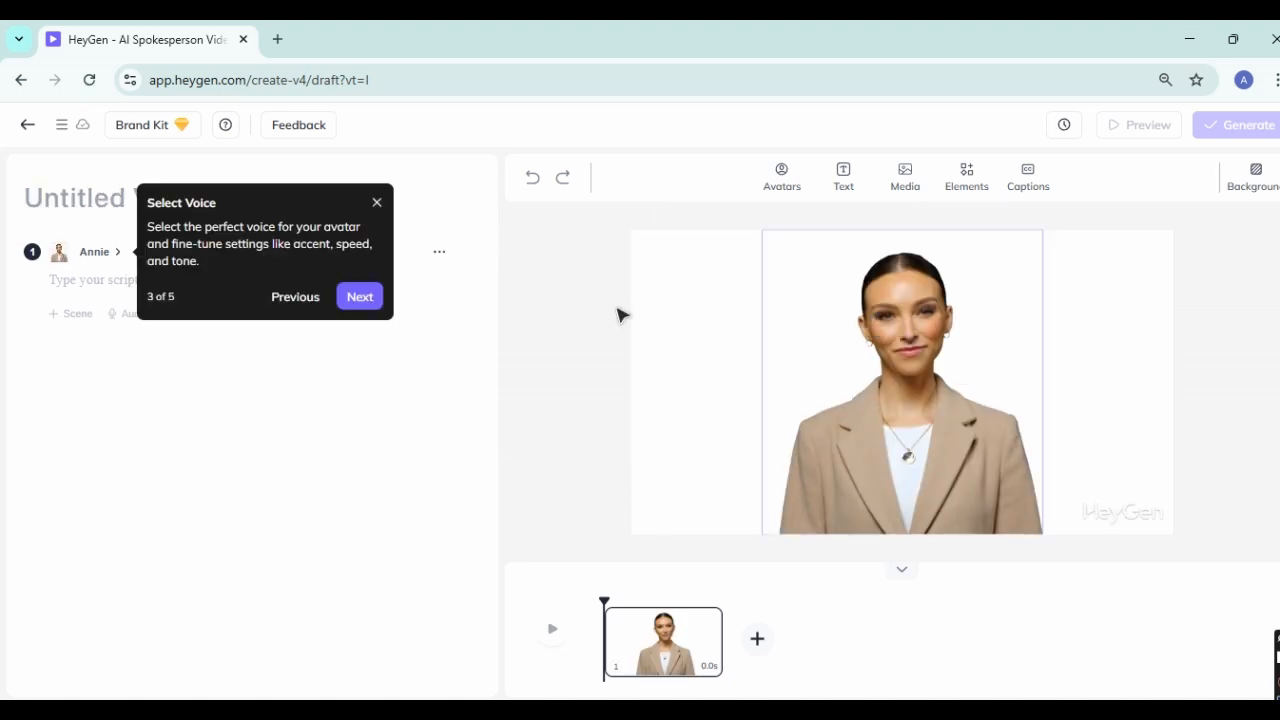
left_click(360, 296)
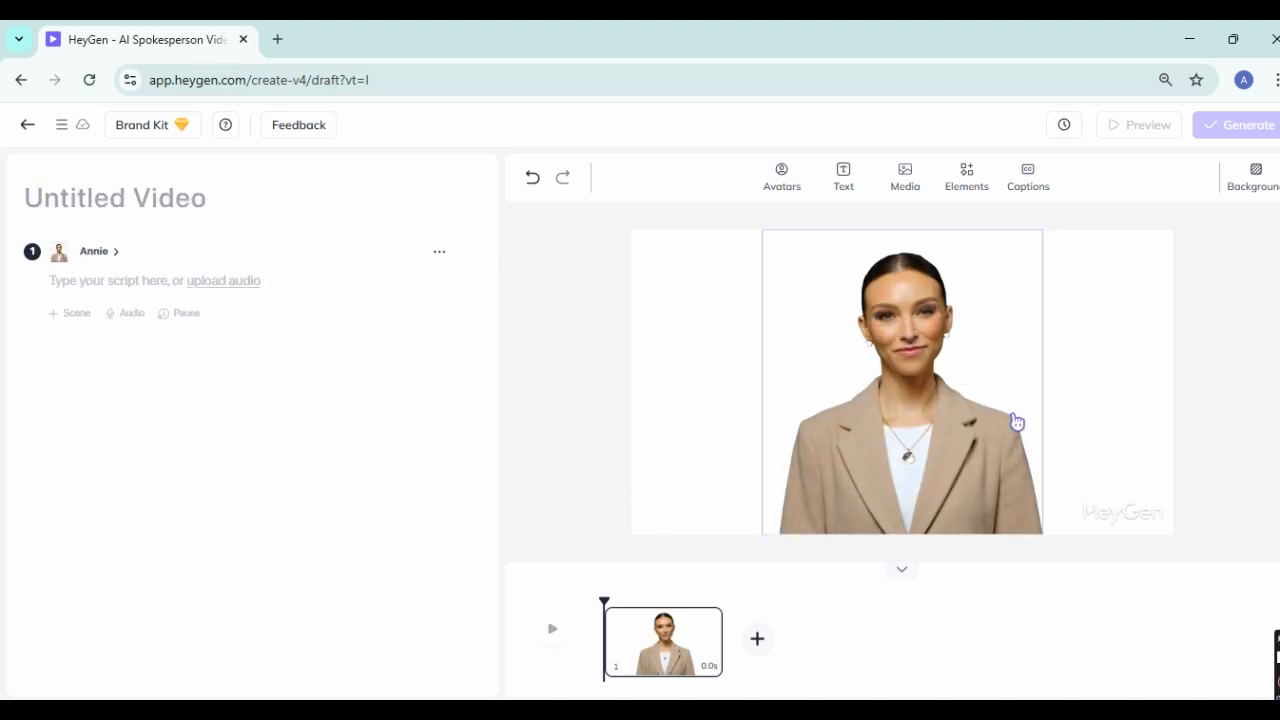
Browse replacement avatars for Annie across the All, Professional, Lifestyle, UGC and Community categories.
left_click(112, 258)
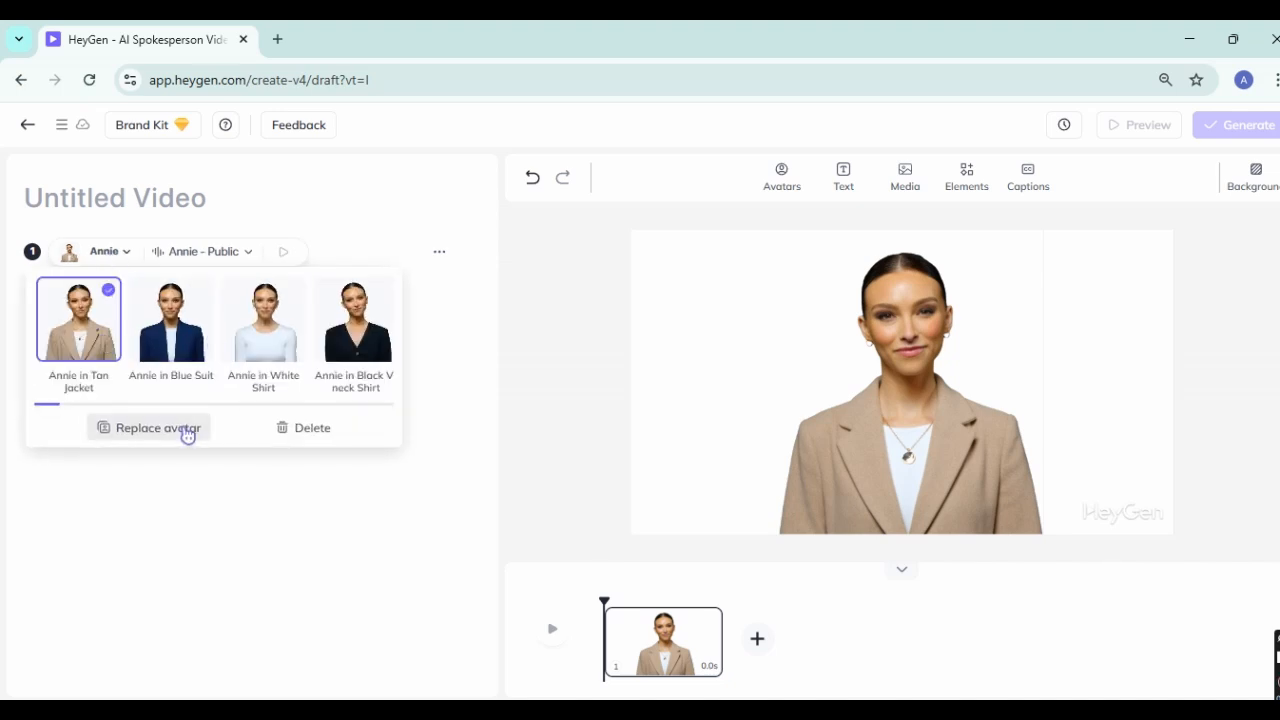
left_click(186, 432)
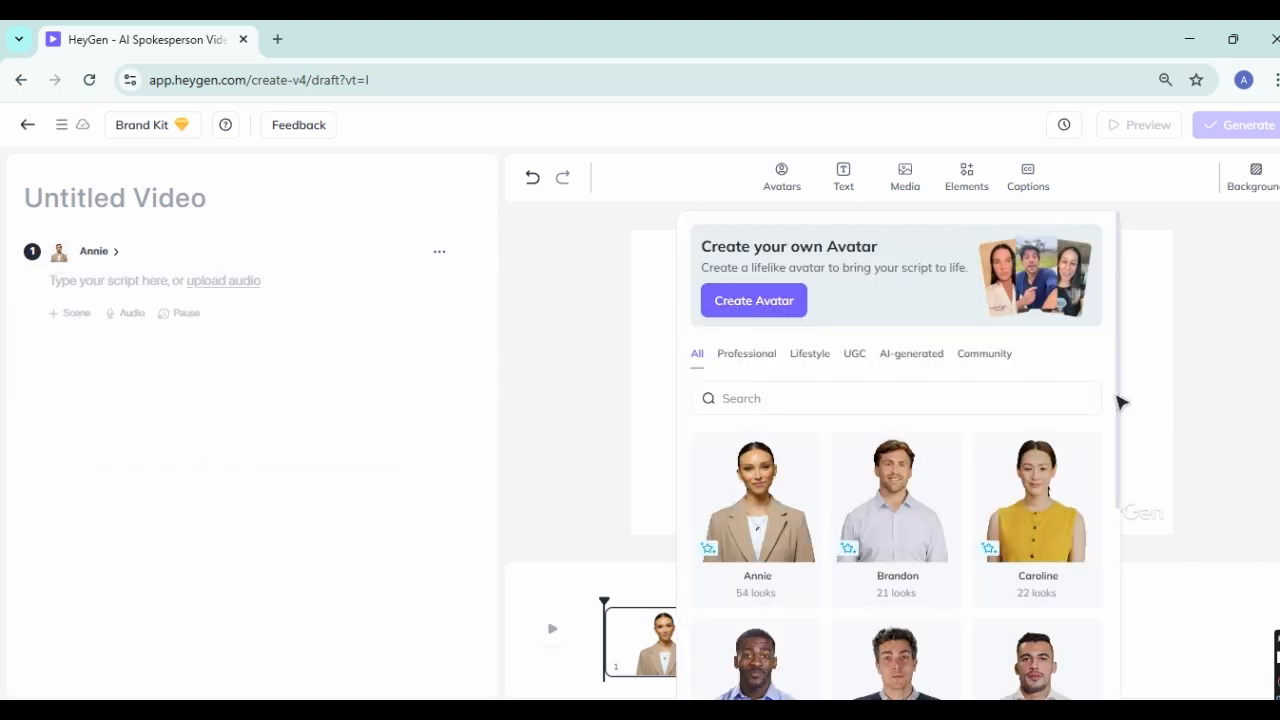
scroll(1118, 540, "down", 2)
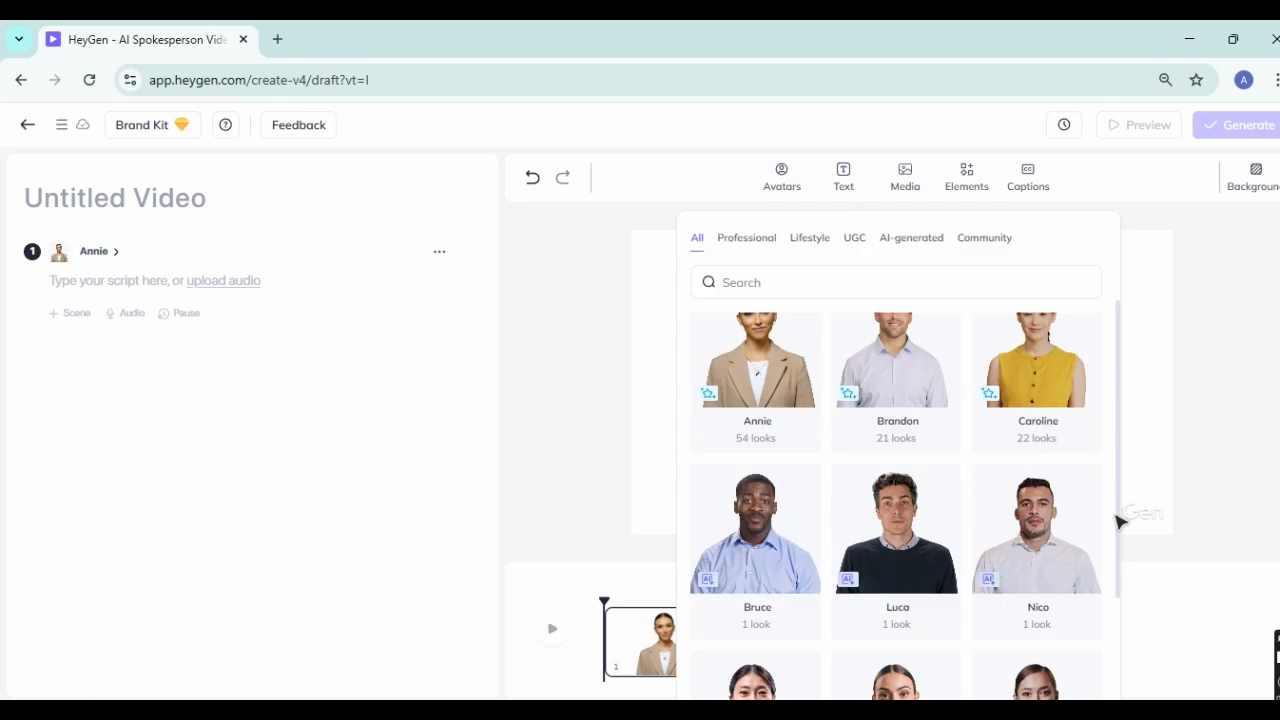
scroll(1120, 560, "down", 5)
scroll(1123, 694, "down", 3)
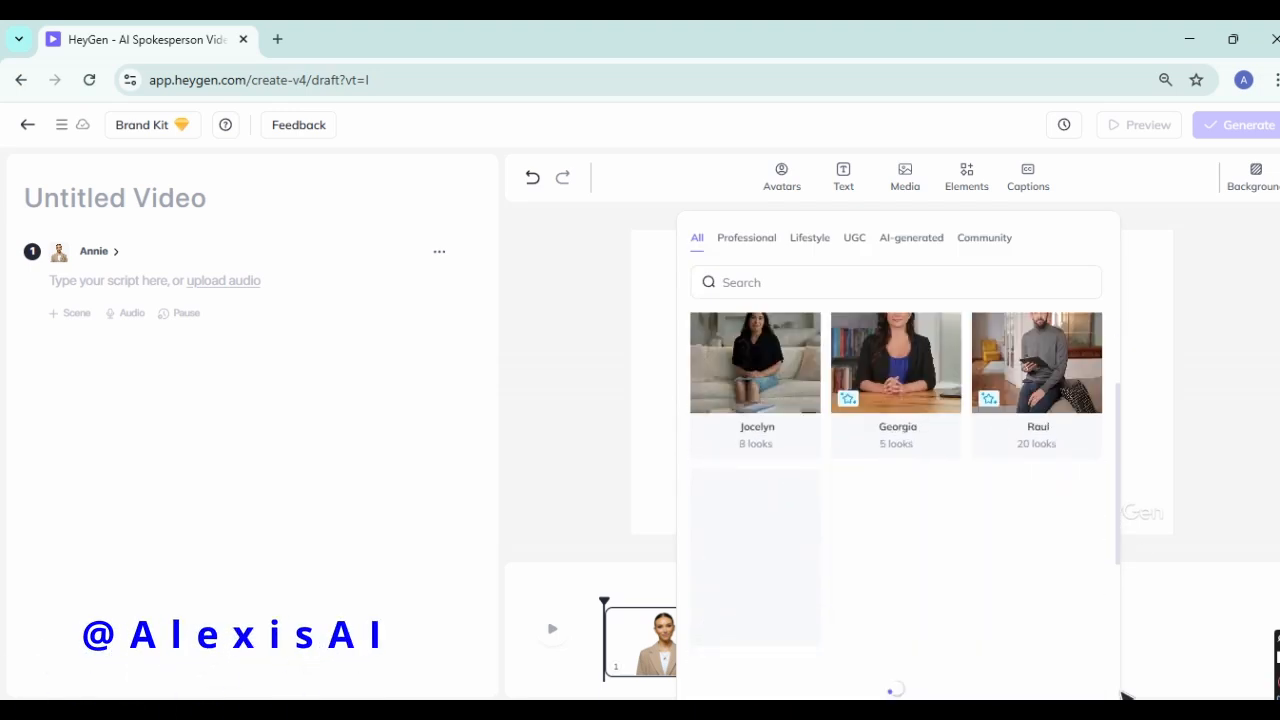
left_click(751, 247)
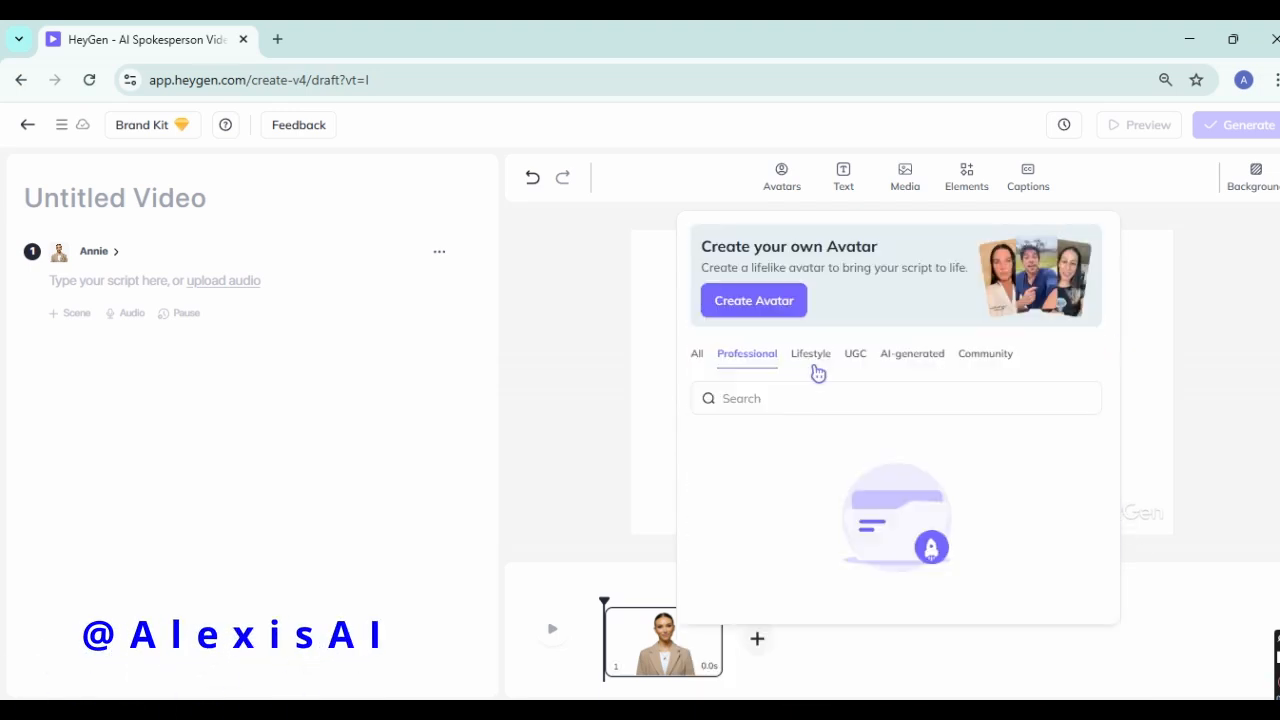
left_click(812, 358)
left_click(855, 360)
left_click(984, 353)
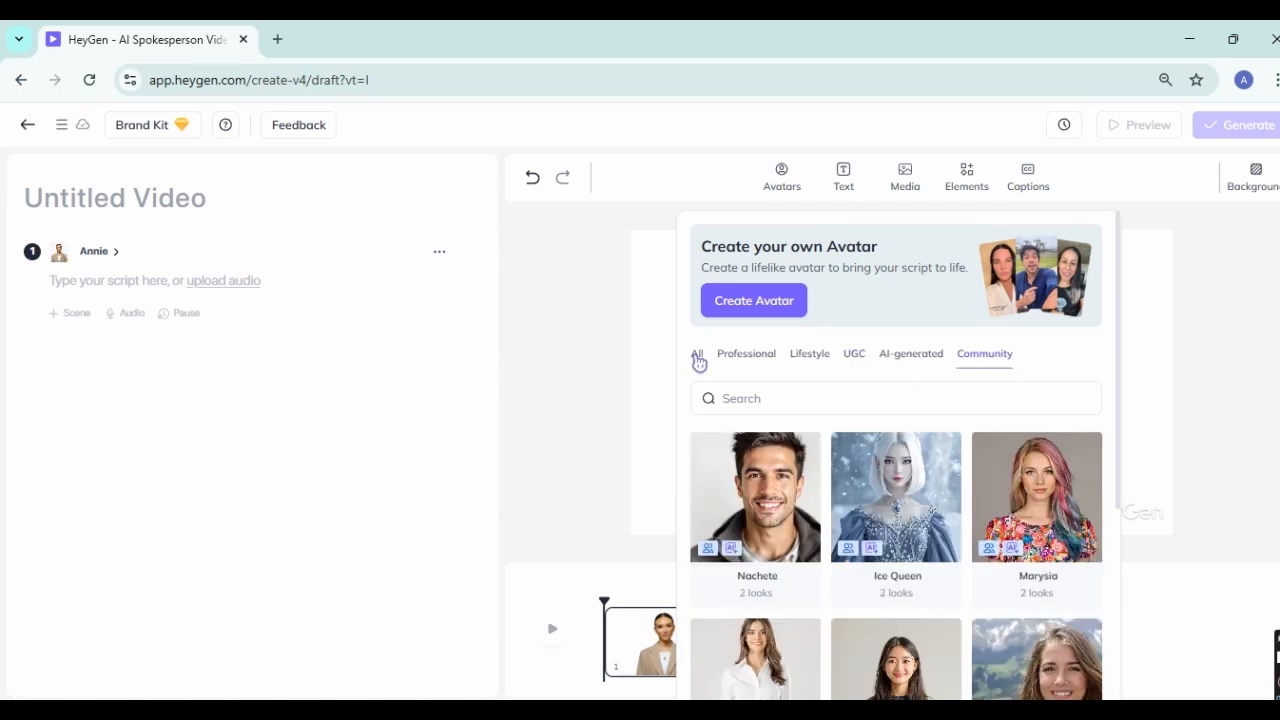
Start a custom avatar and upload portrait photos for it, including "updated picture - Shortcut" from the Desktop folder, then accept the reviewed uploads.
left_click(771, 303)
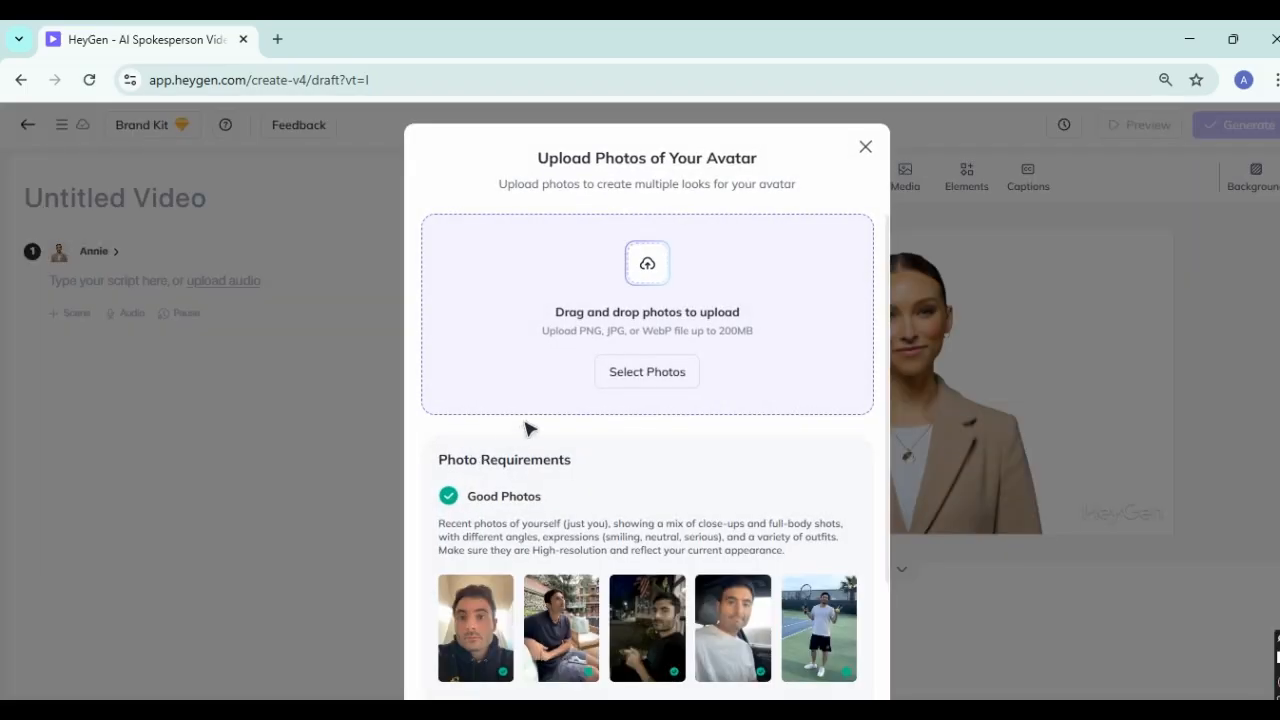
left_click(620, 374)
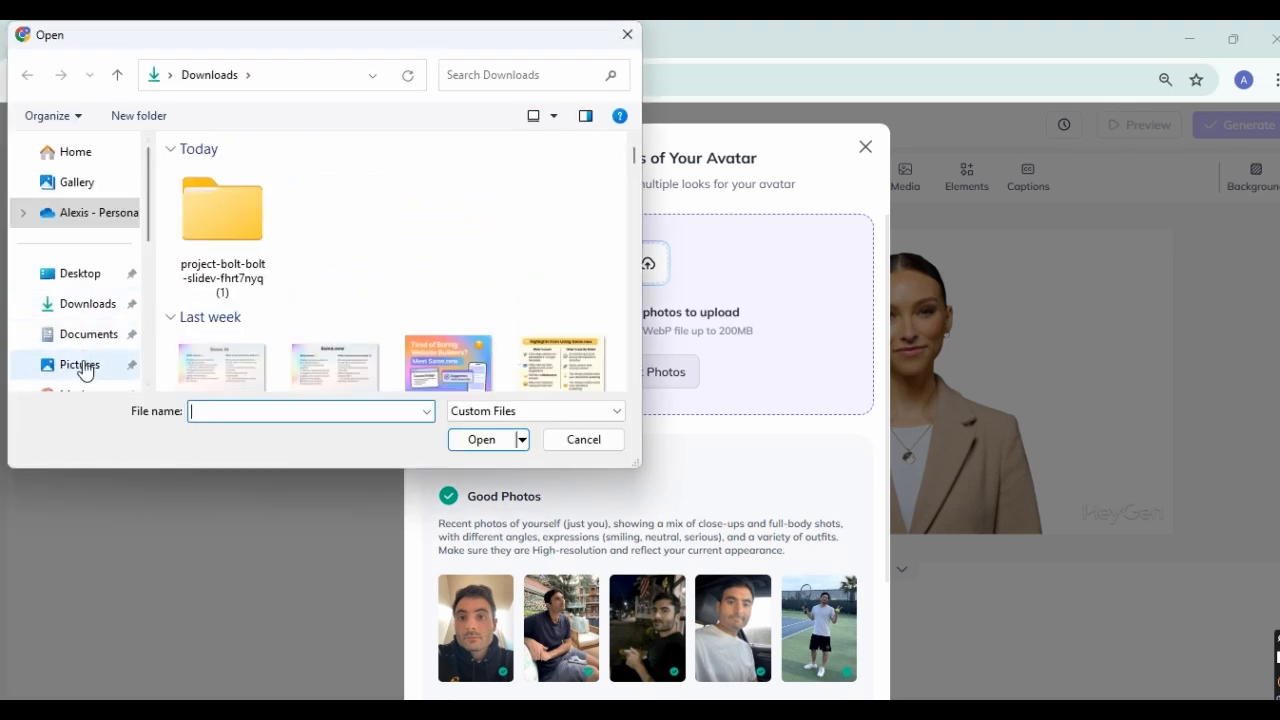
scroll(86, 366, "down", 1)
left_click(118, 328)
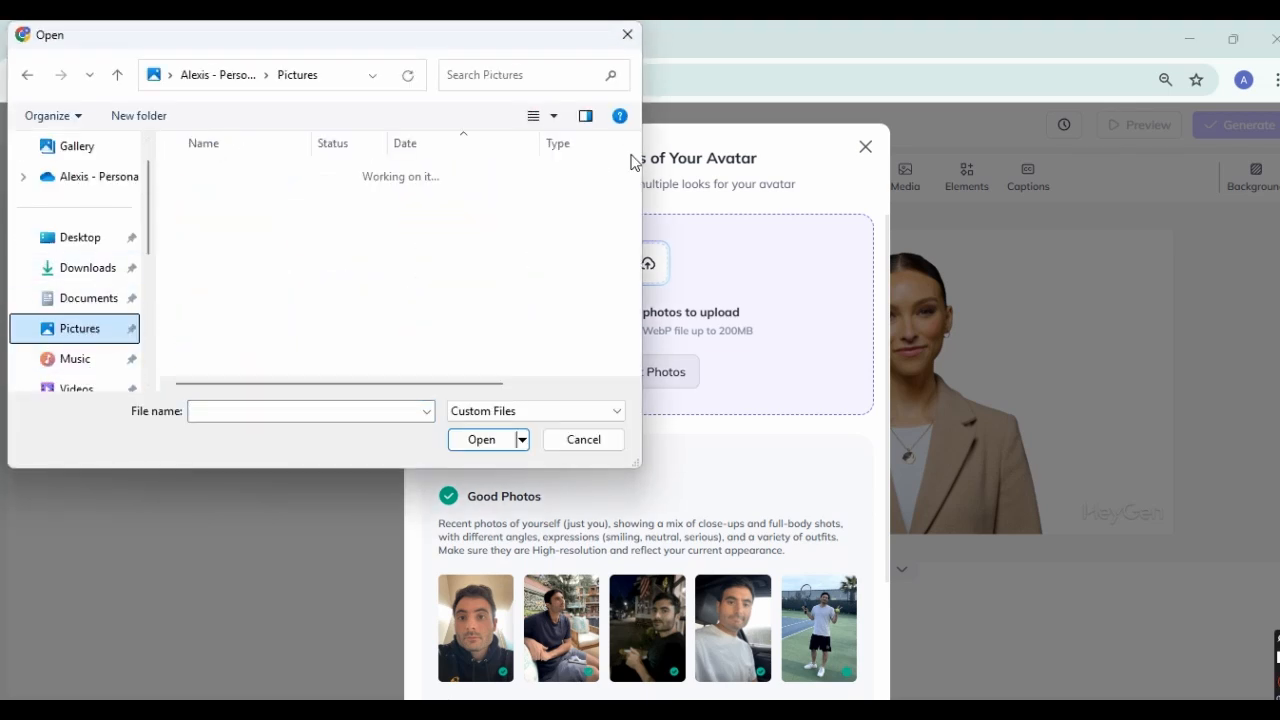
left_click(52, 240)
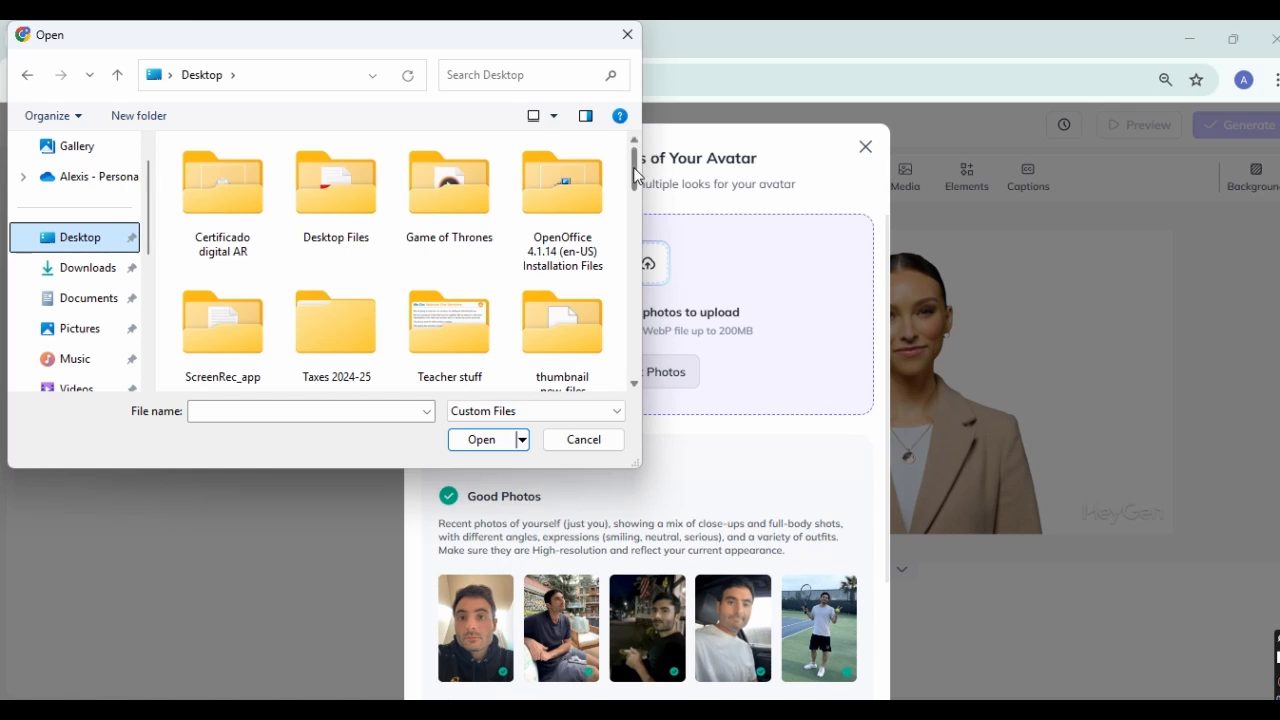
left_click_drag(636, 168, 663, 348)
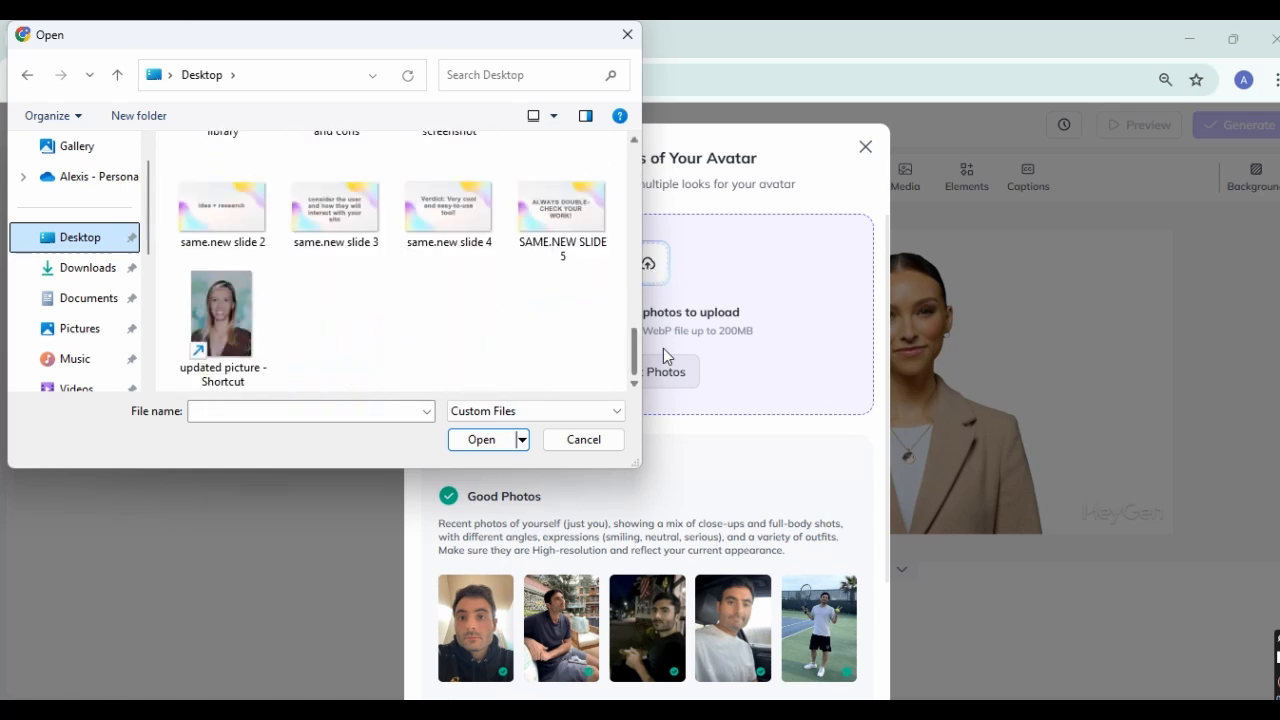
left_click(221, 313)
left_click(484, 440)
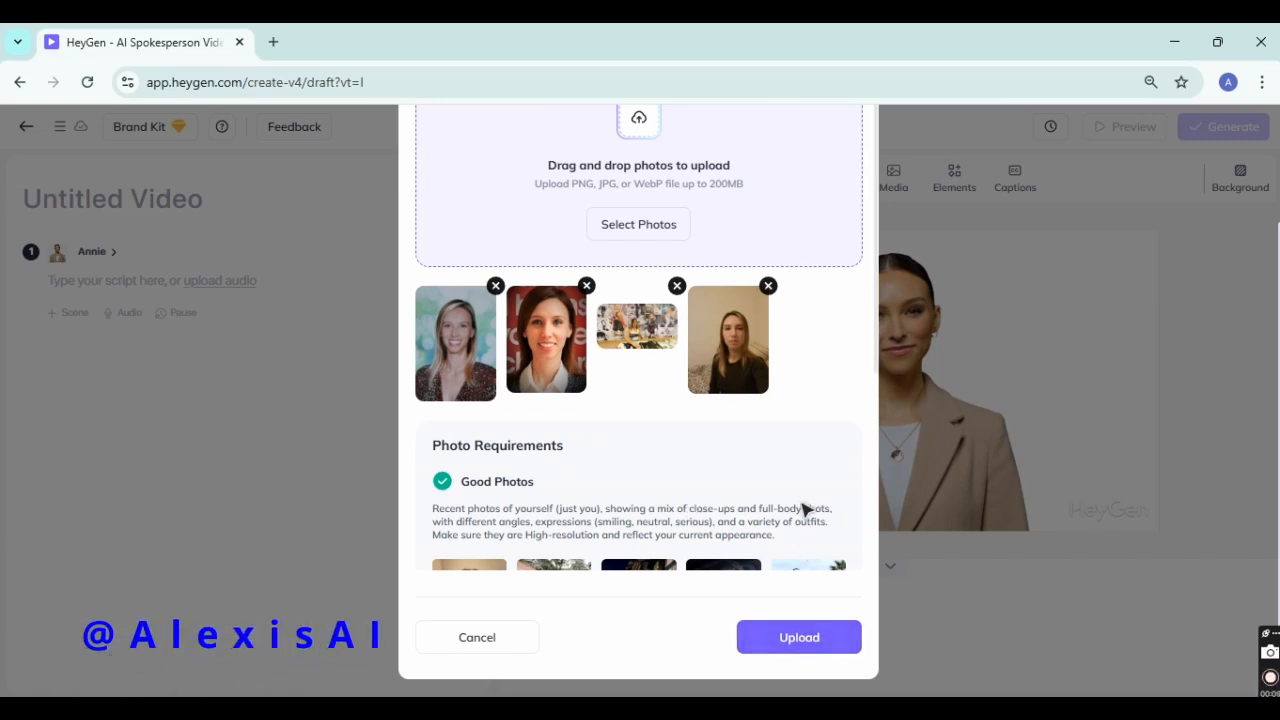
left_click(810, 644)
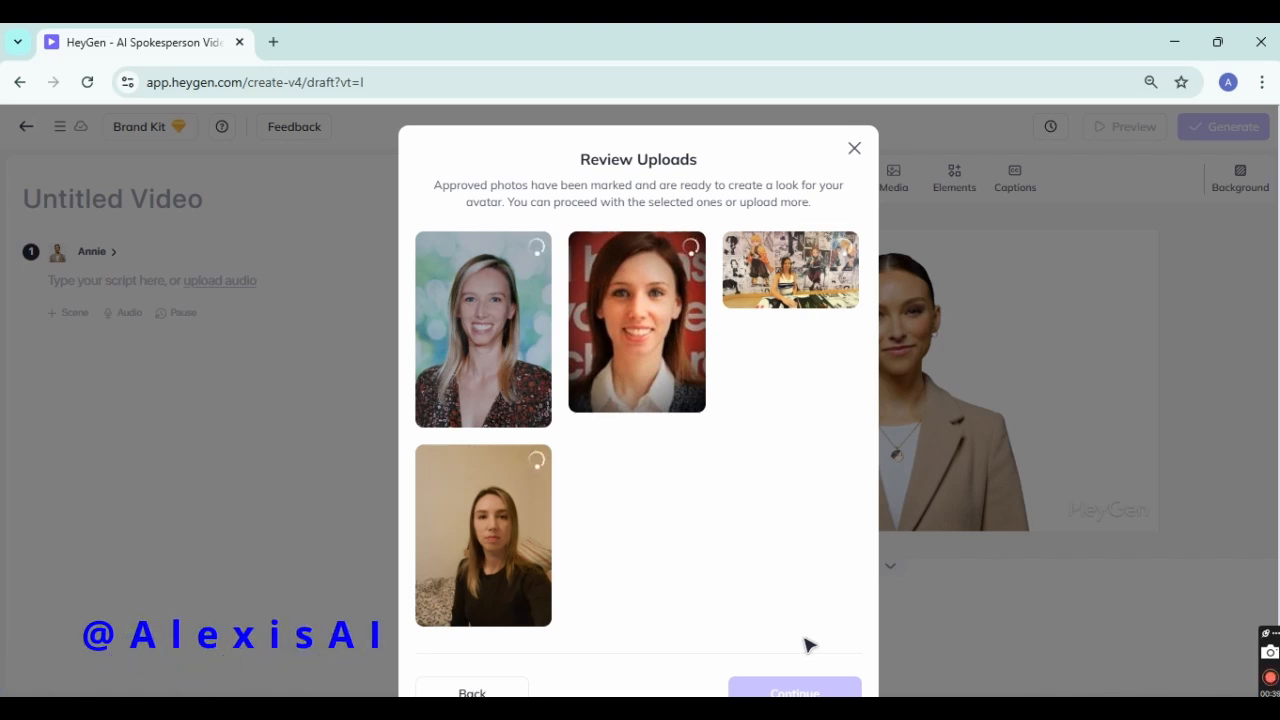
left_click(762, 692)
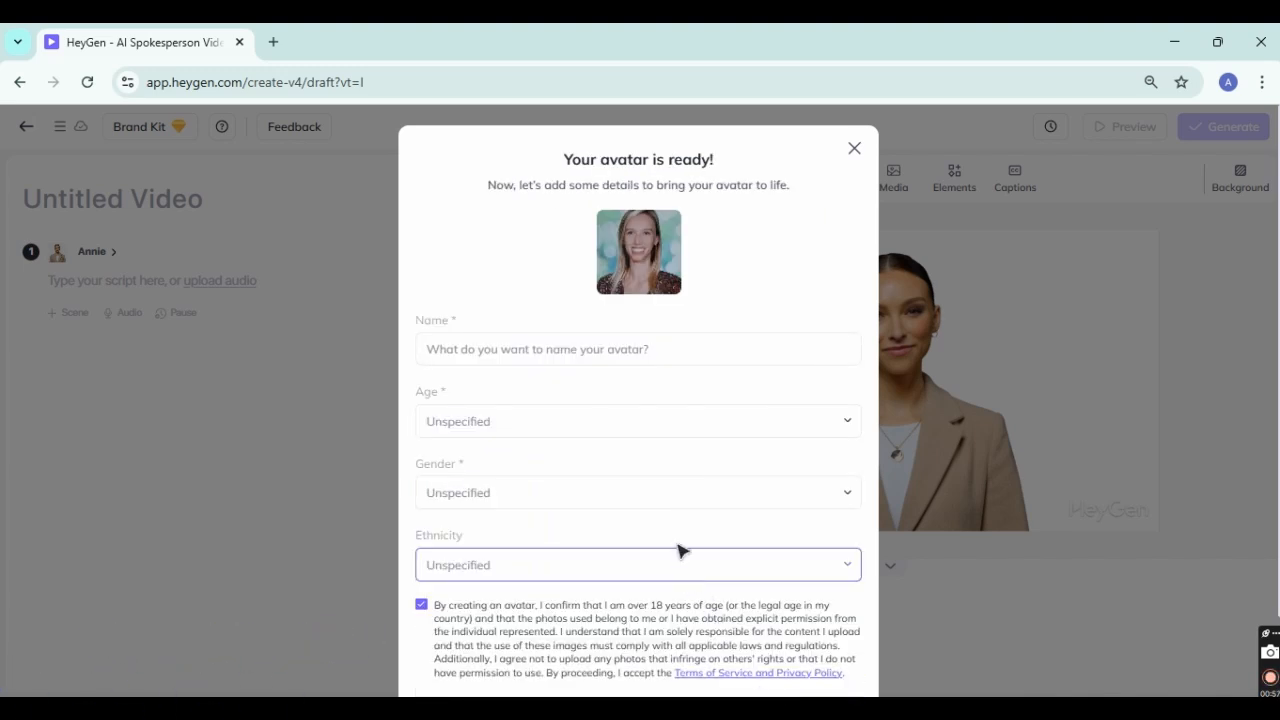
Name the new avatar Lexibot and set its age to Early Middle Age.
left_click(652, 349)
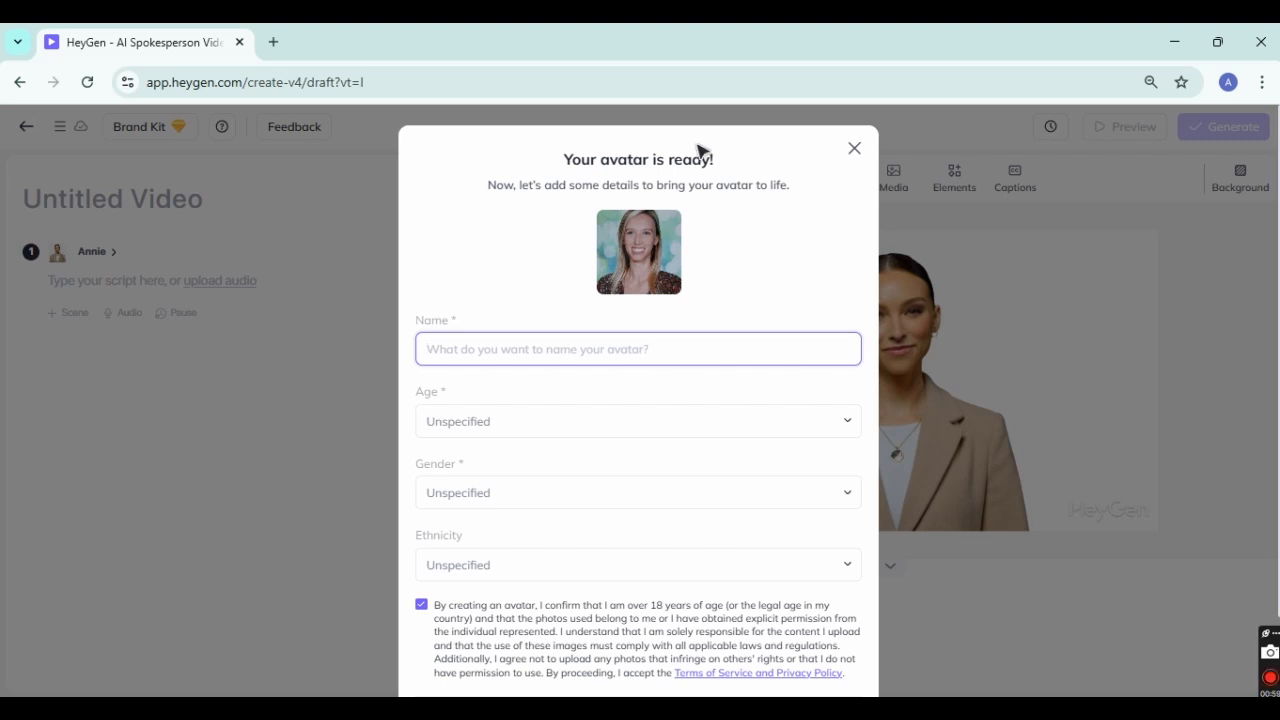
type("Lexibot")
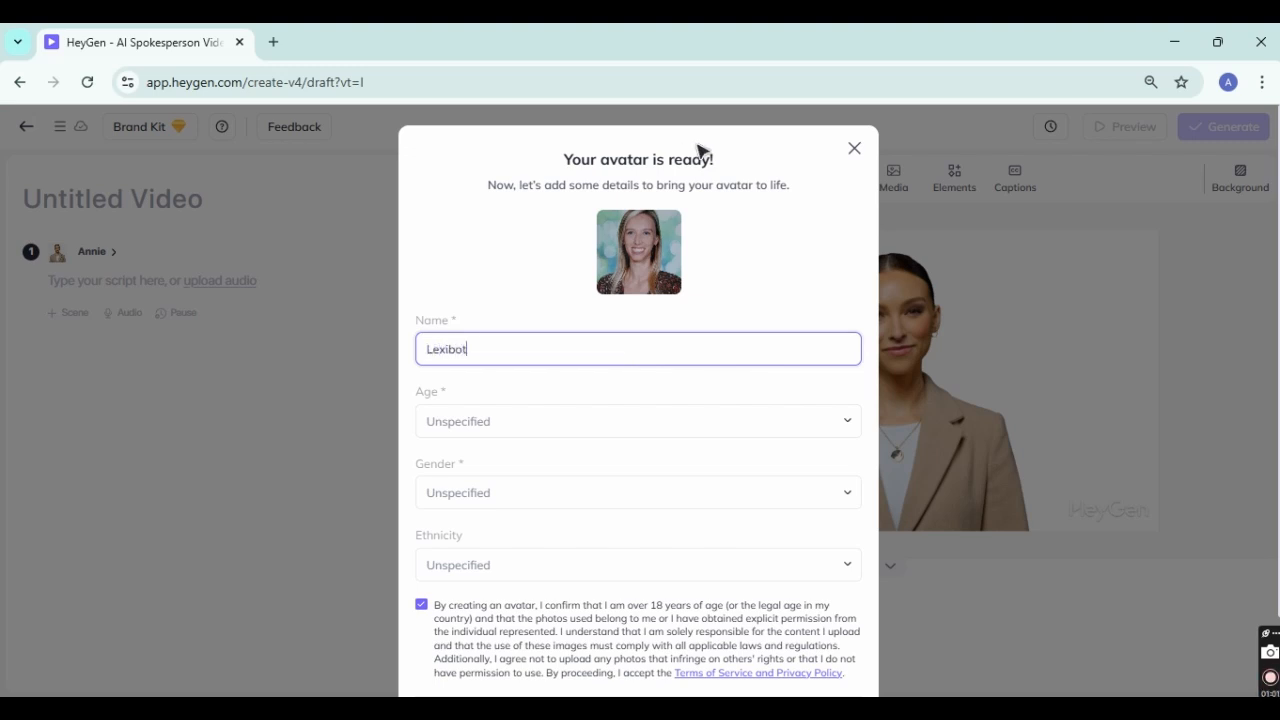
left_click(566, 434)
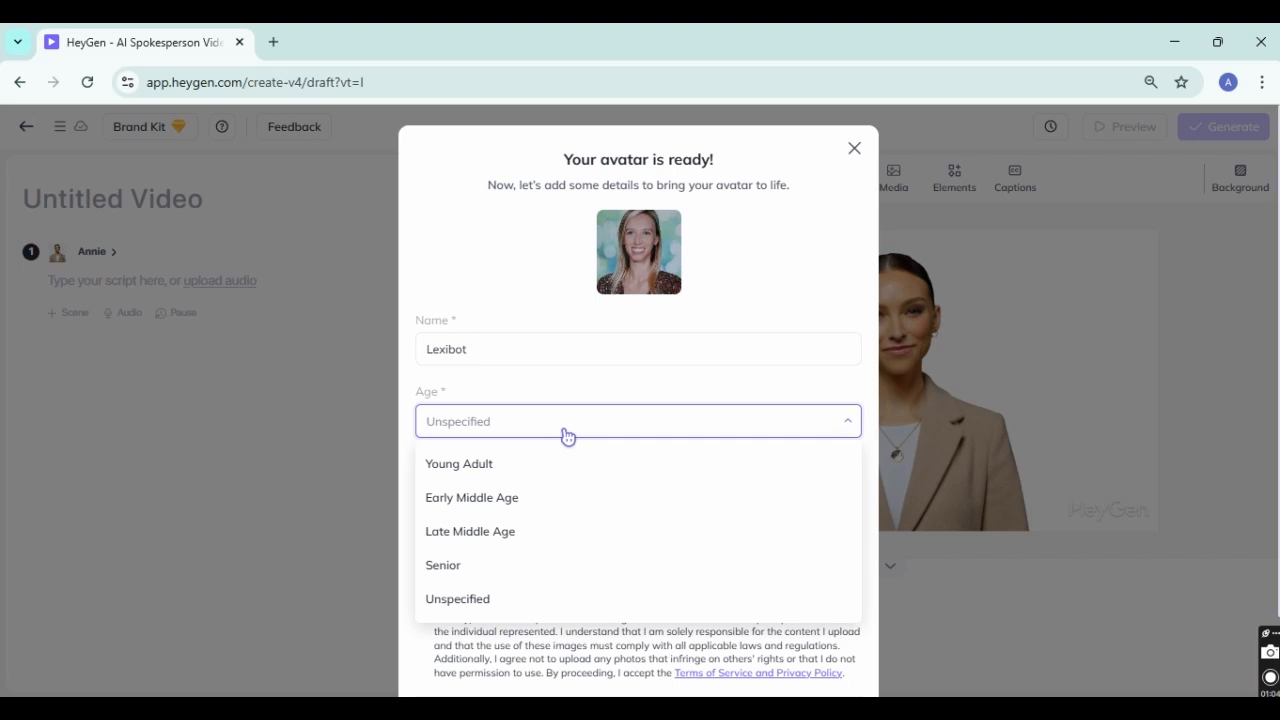
left_click(517, 498)
Set the avatar's gender to Woman and ethnicity to White, submit the details, and return to the video editor.
left_click(512, 502)
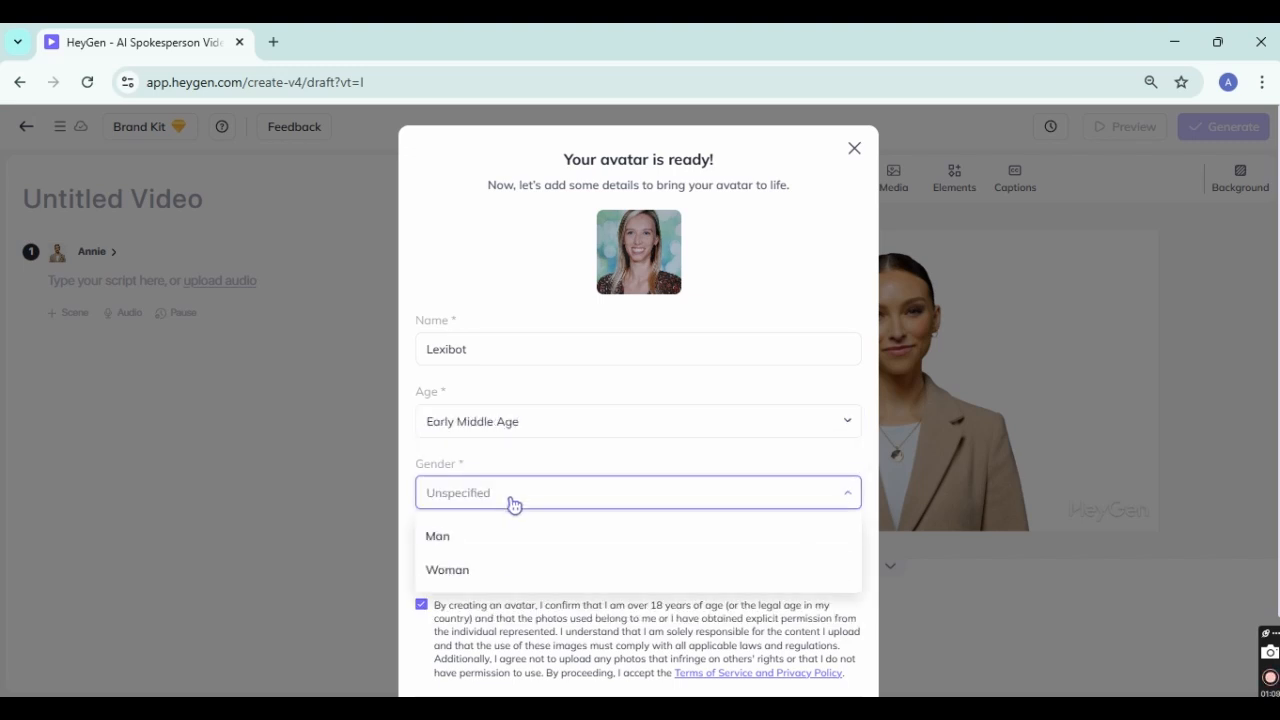
left_click(508, 579)
left_click(501, 573)
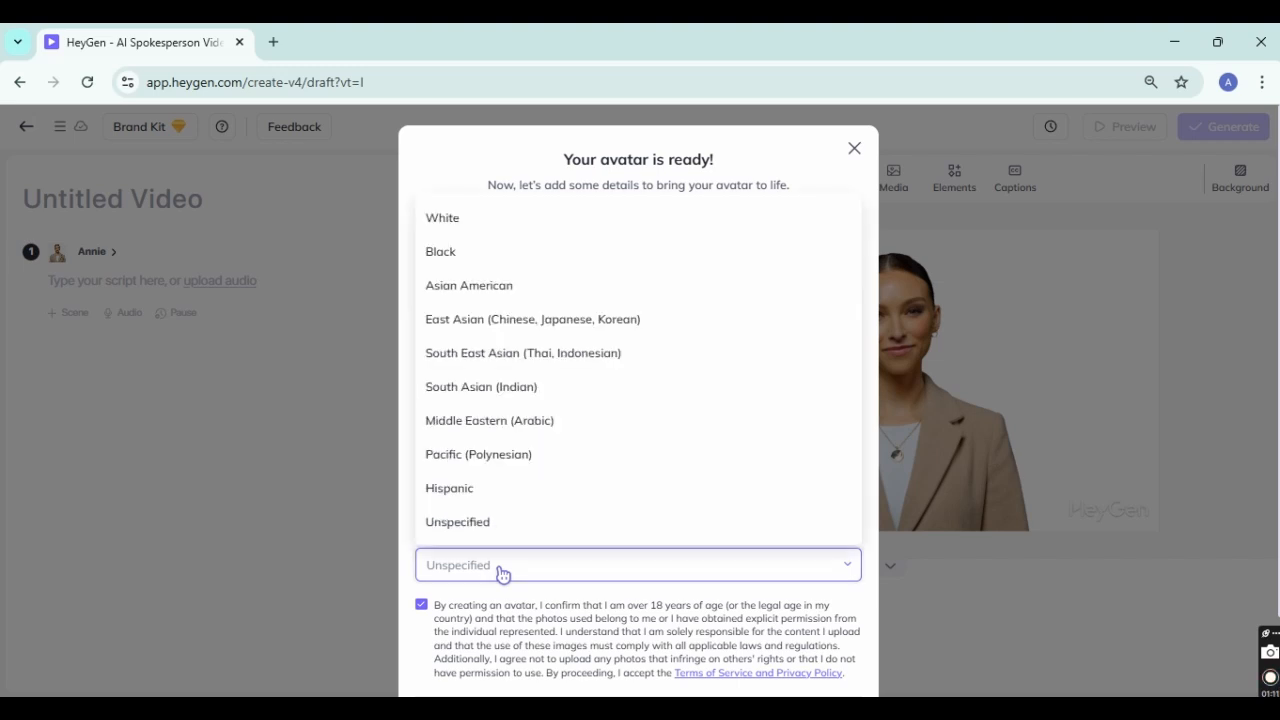
left_click(500, 221)
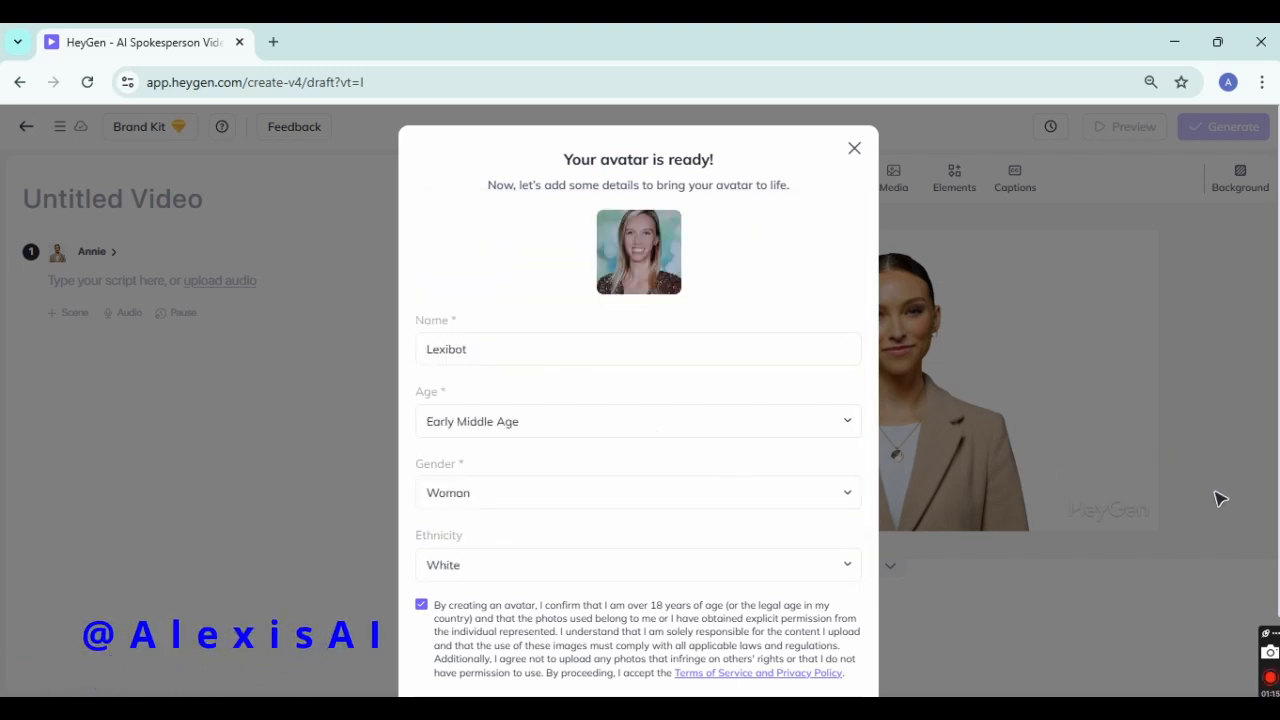
scroll(1065, 657, "down", 1)
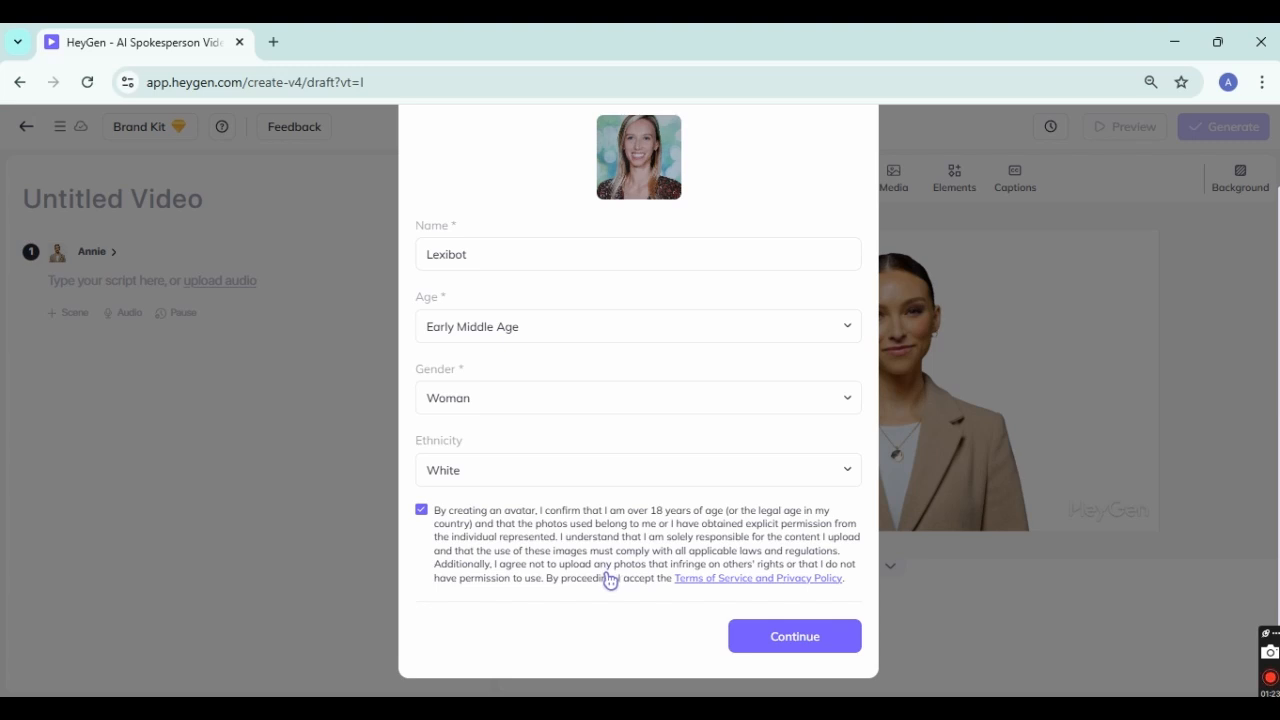
left_click(756, 640)
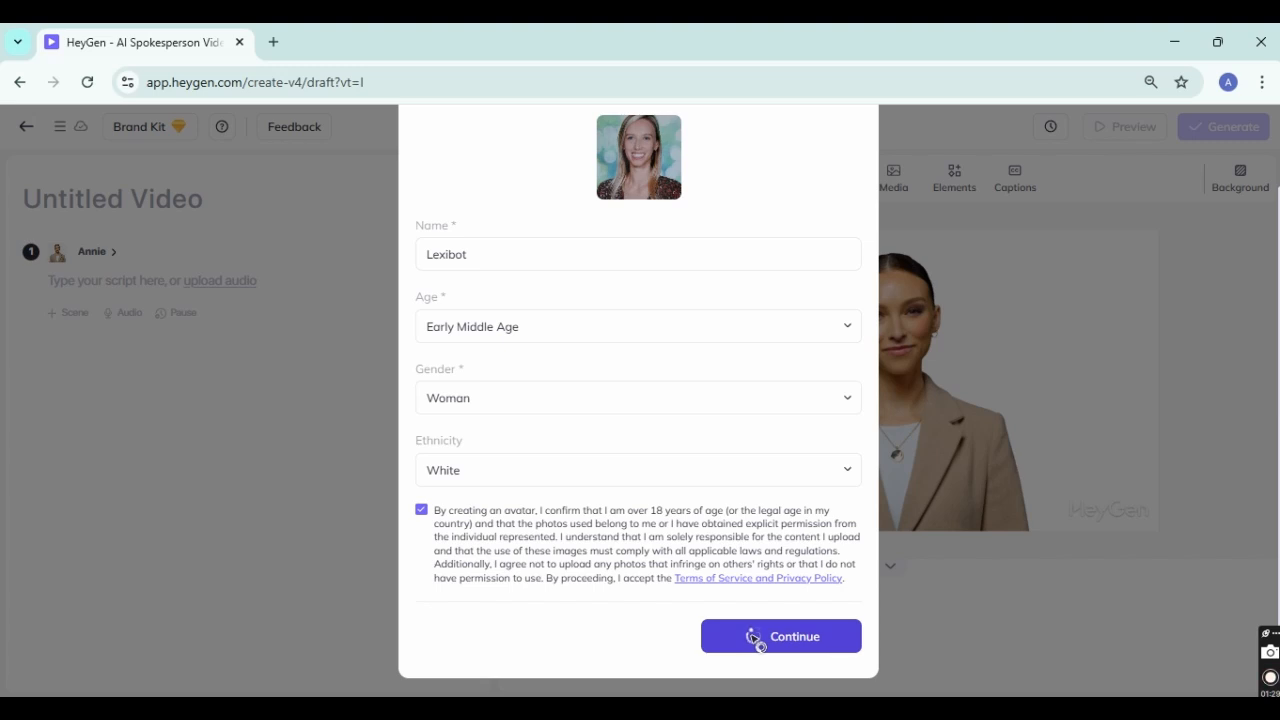
left_click(621, 630)
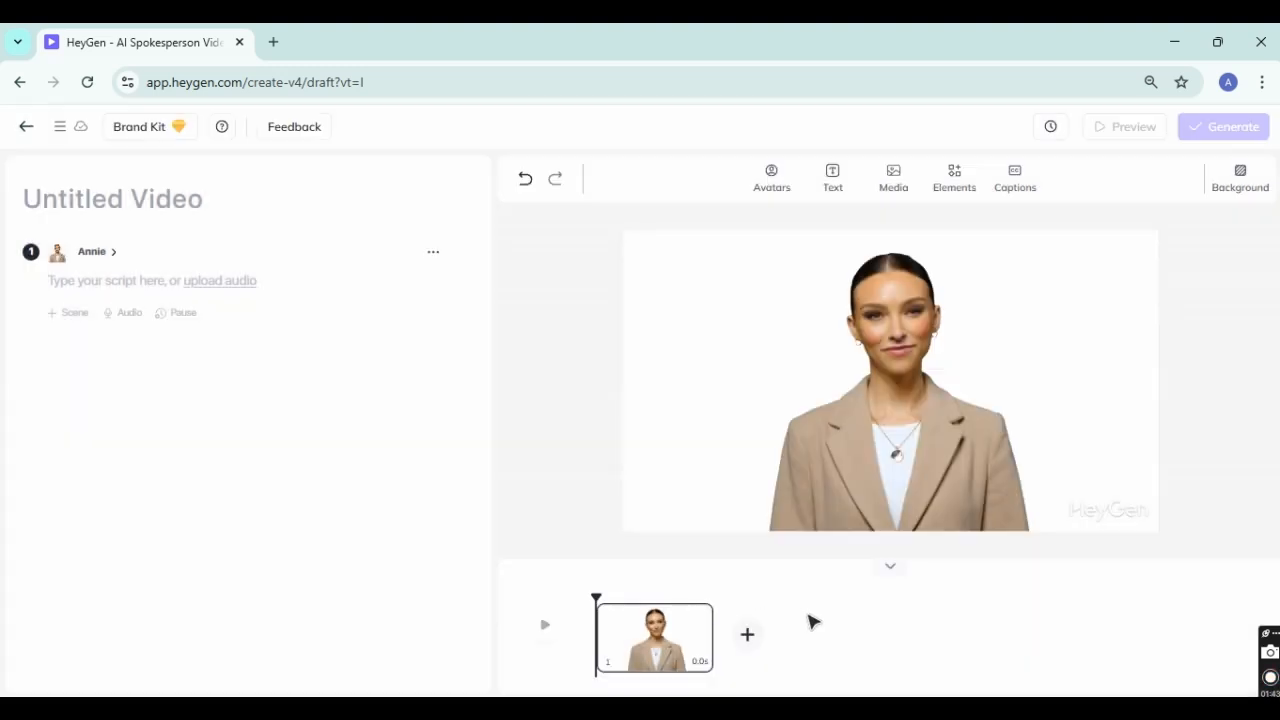
Replace Annie with Lexibot's black-top look and enter the script "Hey, my name is Lexibot and today I'm going to show you how to use HeyGen!".
left_click(759, 195)
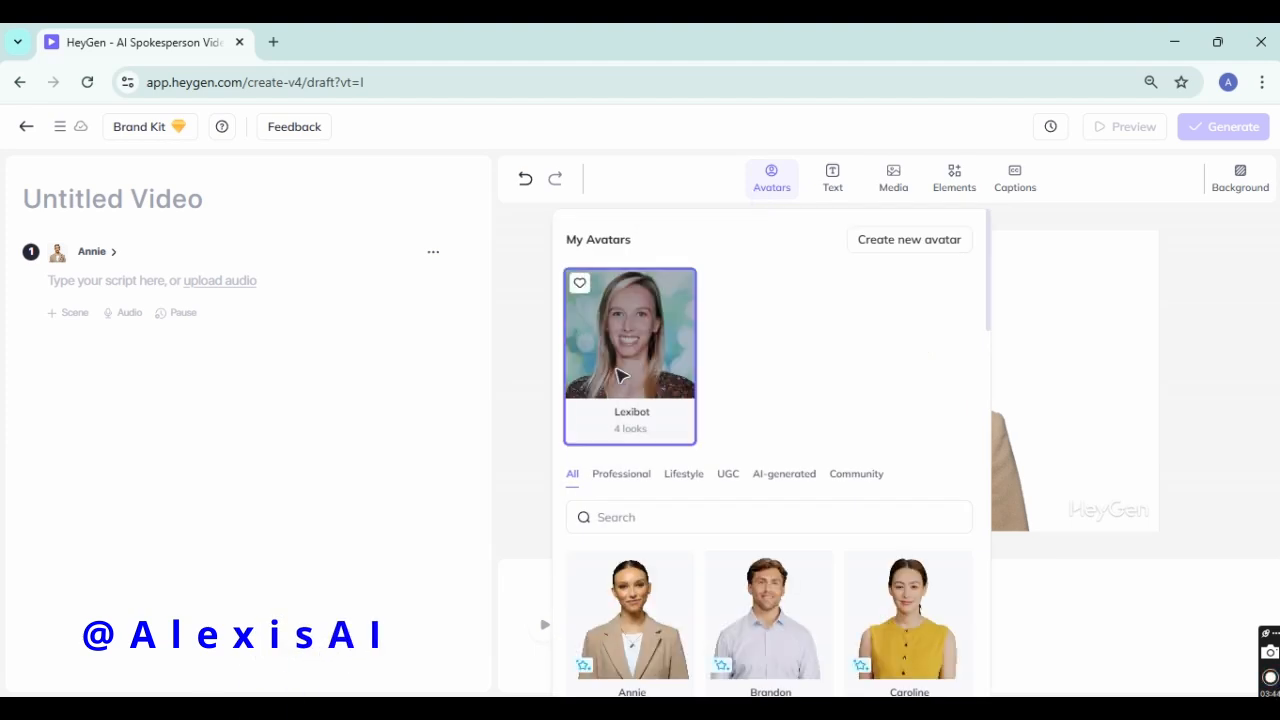
left_click(620, 375)
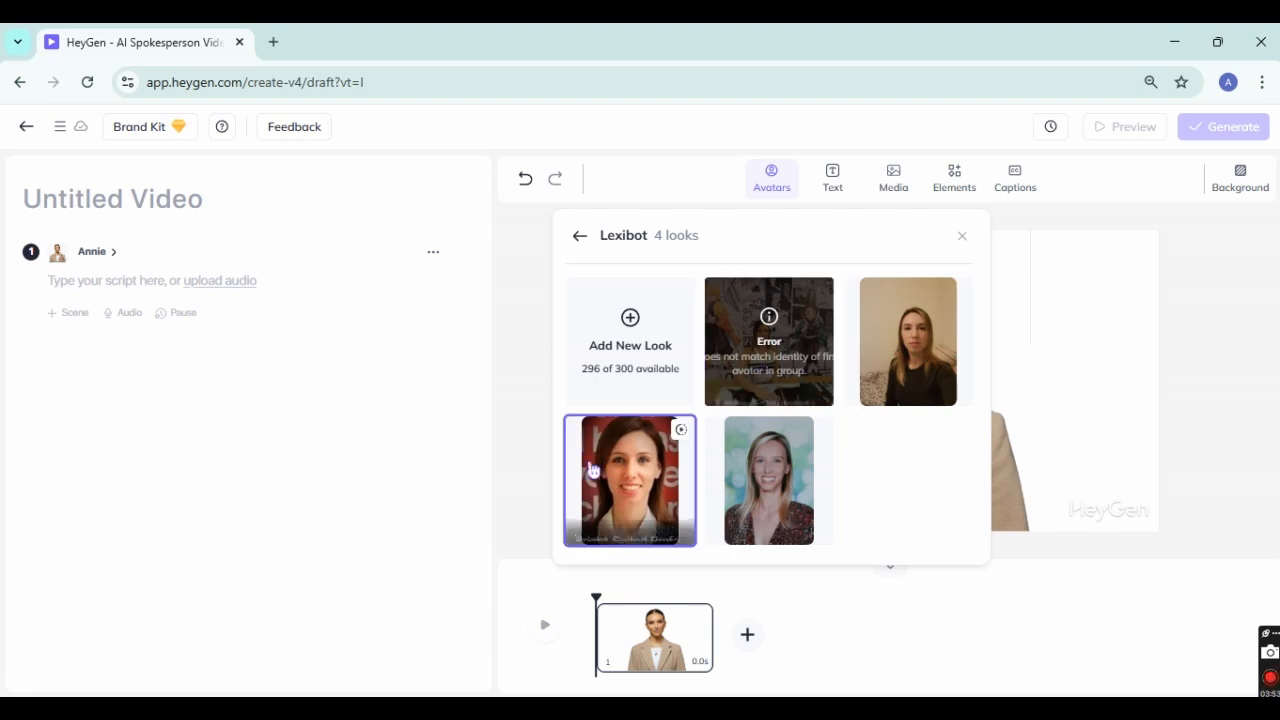
left_click(893, 360)
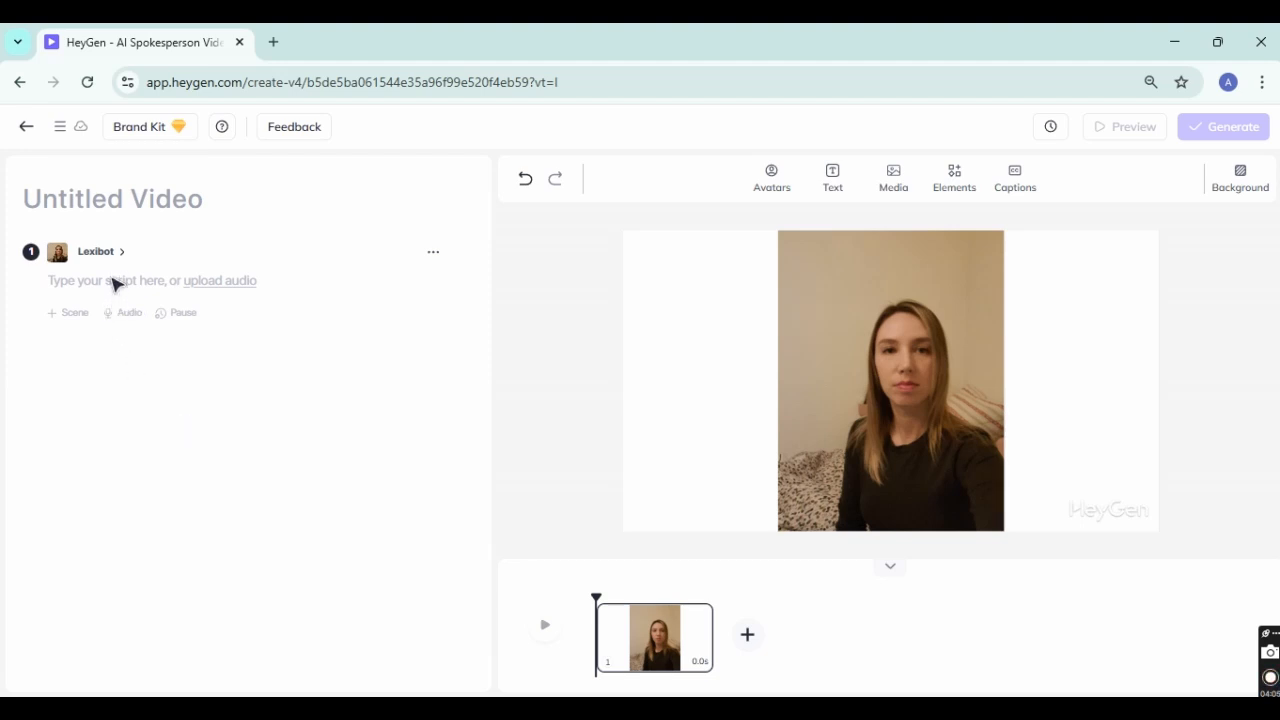
type("He")
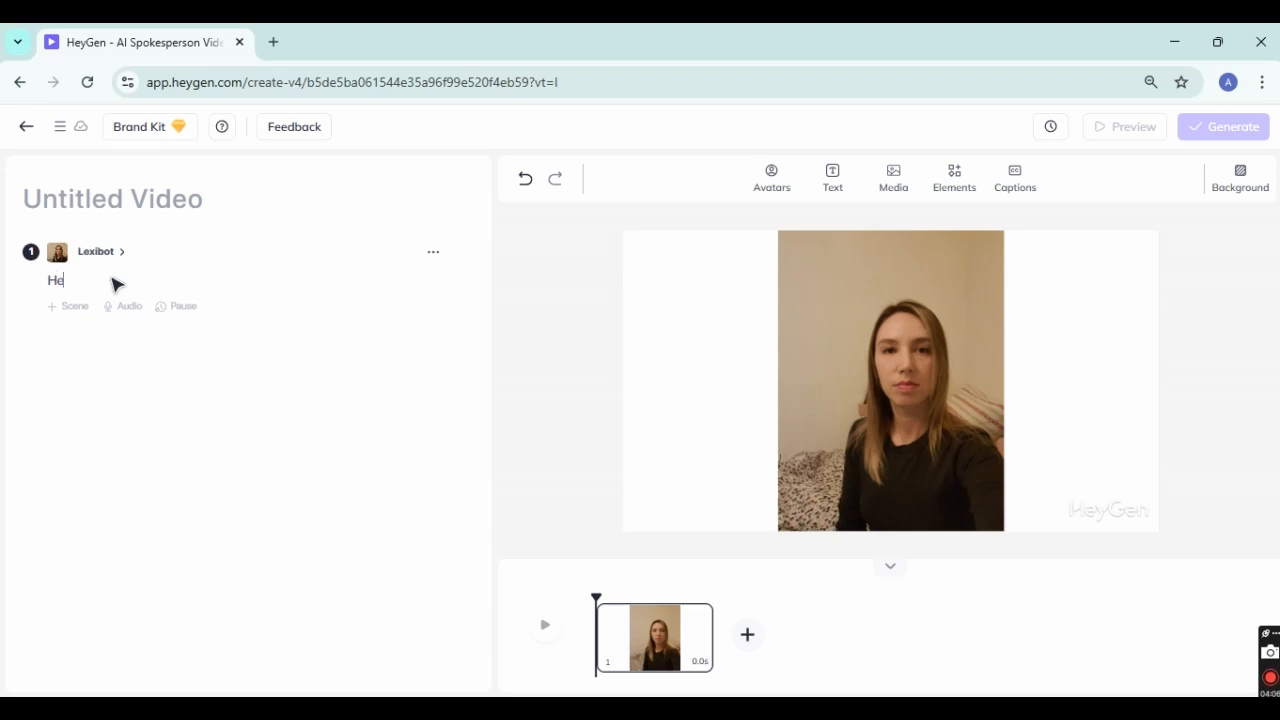
type("y")
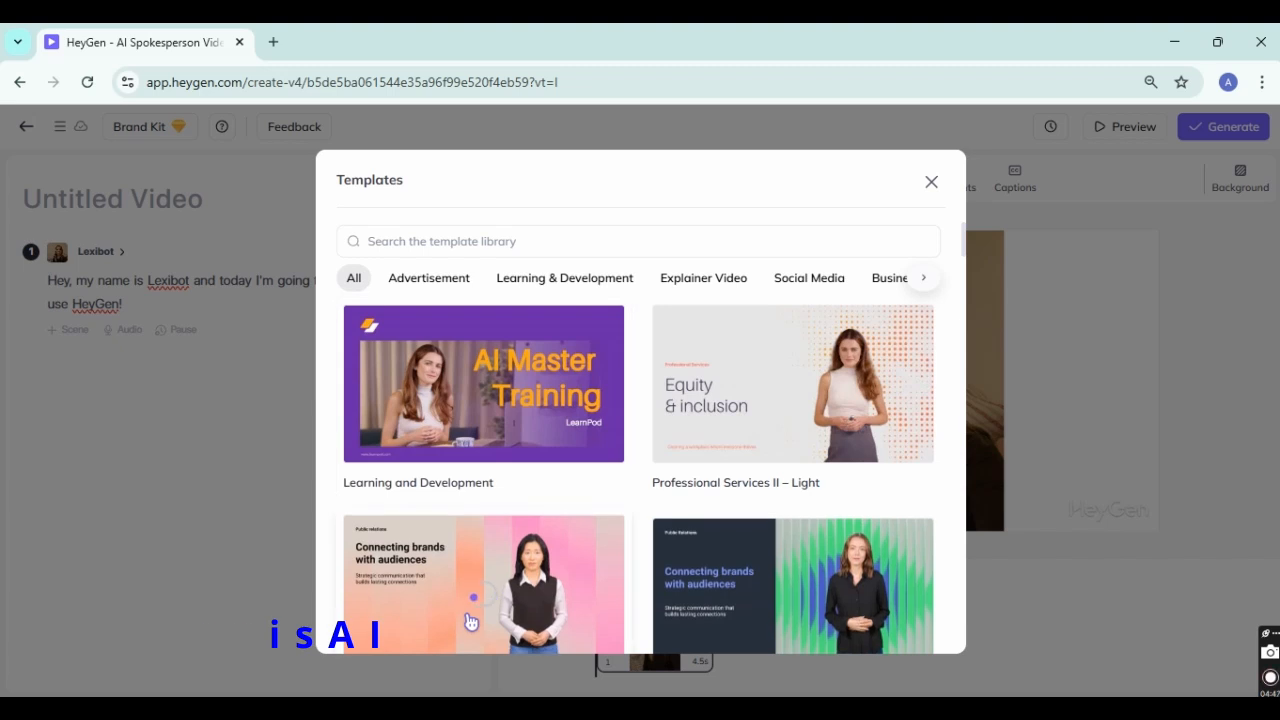
Browse the template library and look through the scenes of the Social Media Growth template, returning to the library.
left_click_drag(966, 257, 971, 326)
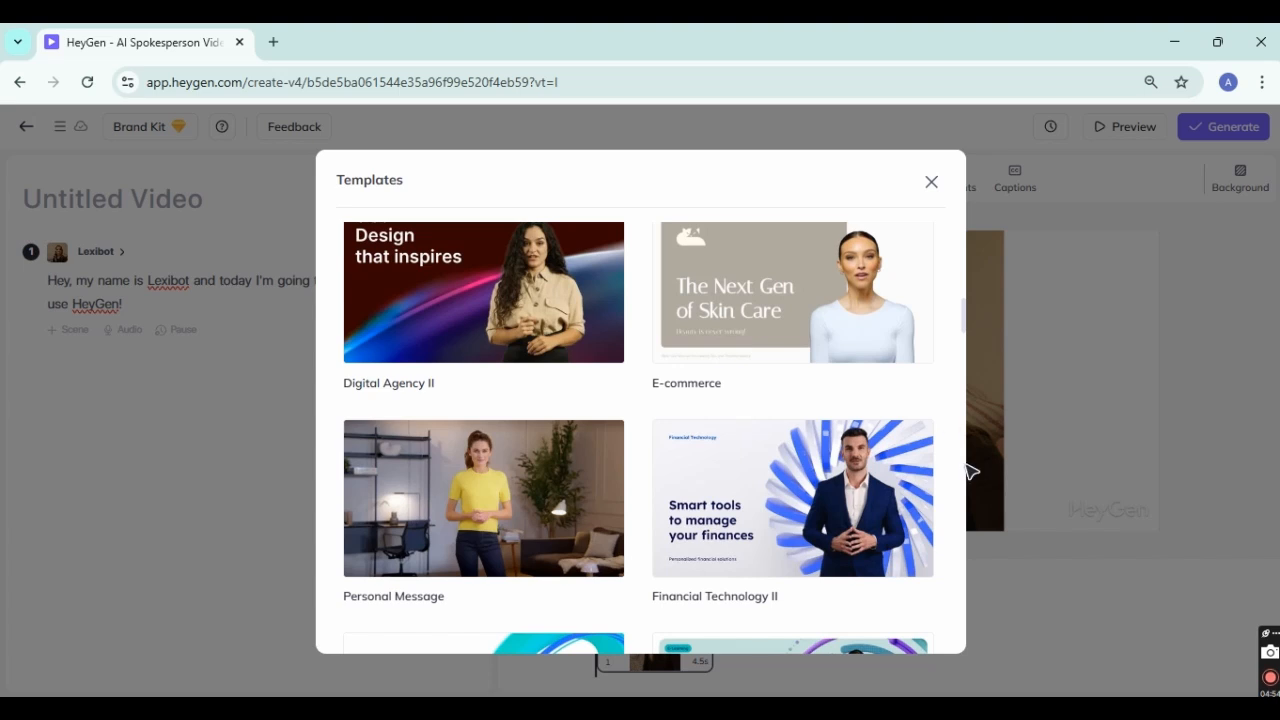
left_click_drag(966, 314, 966, 345)
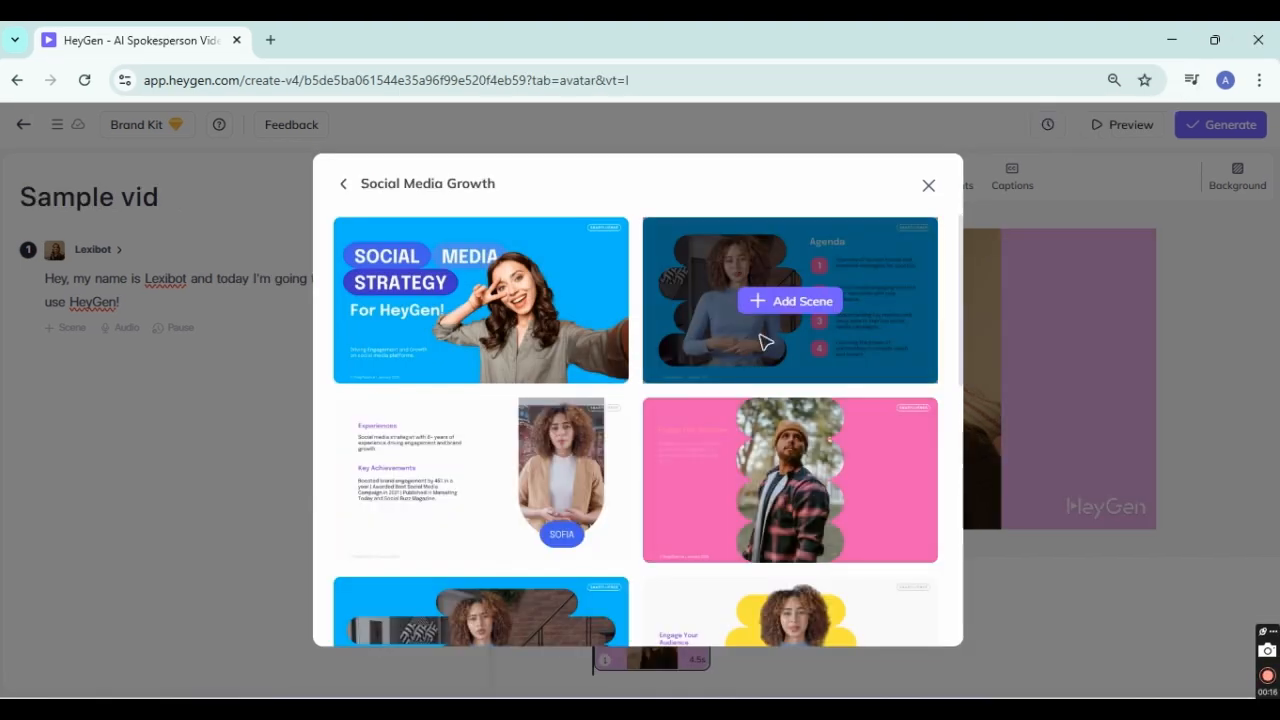
left_click_drag(963, 357, 975, 666)
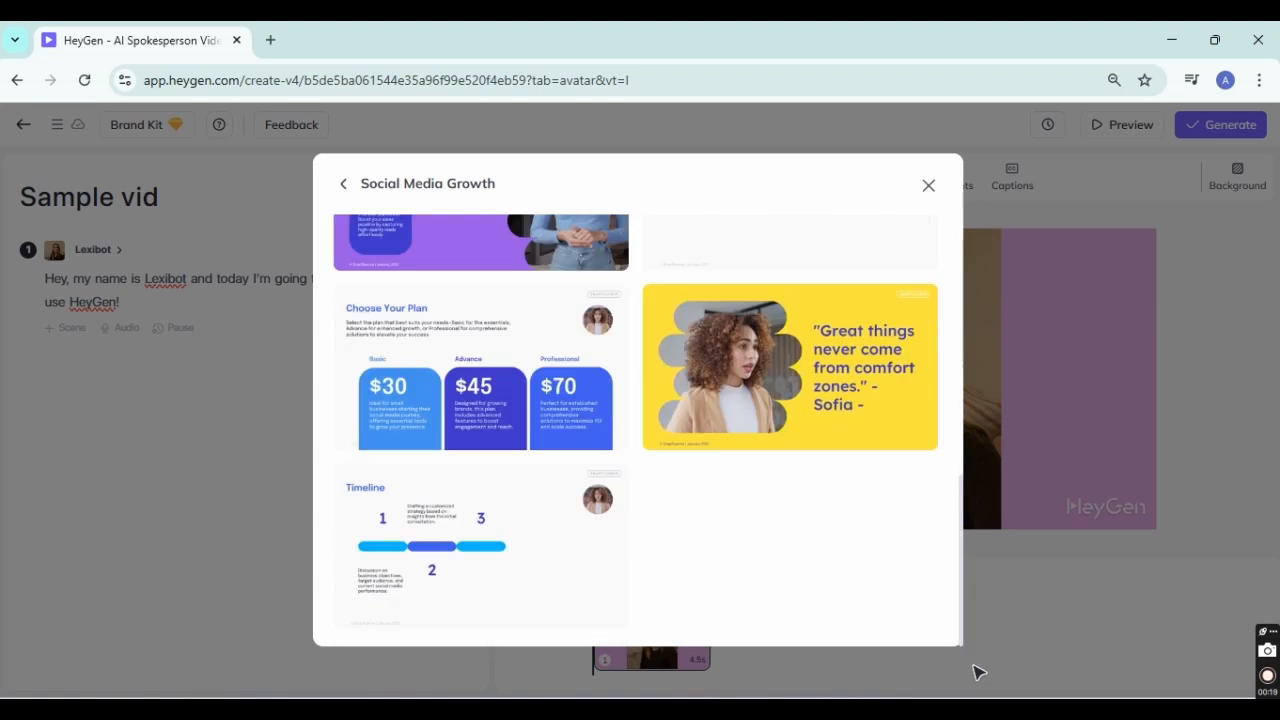
left_click(343, 184)
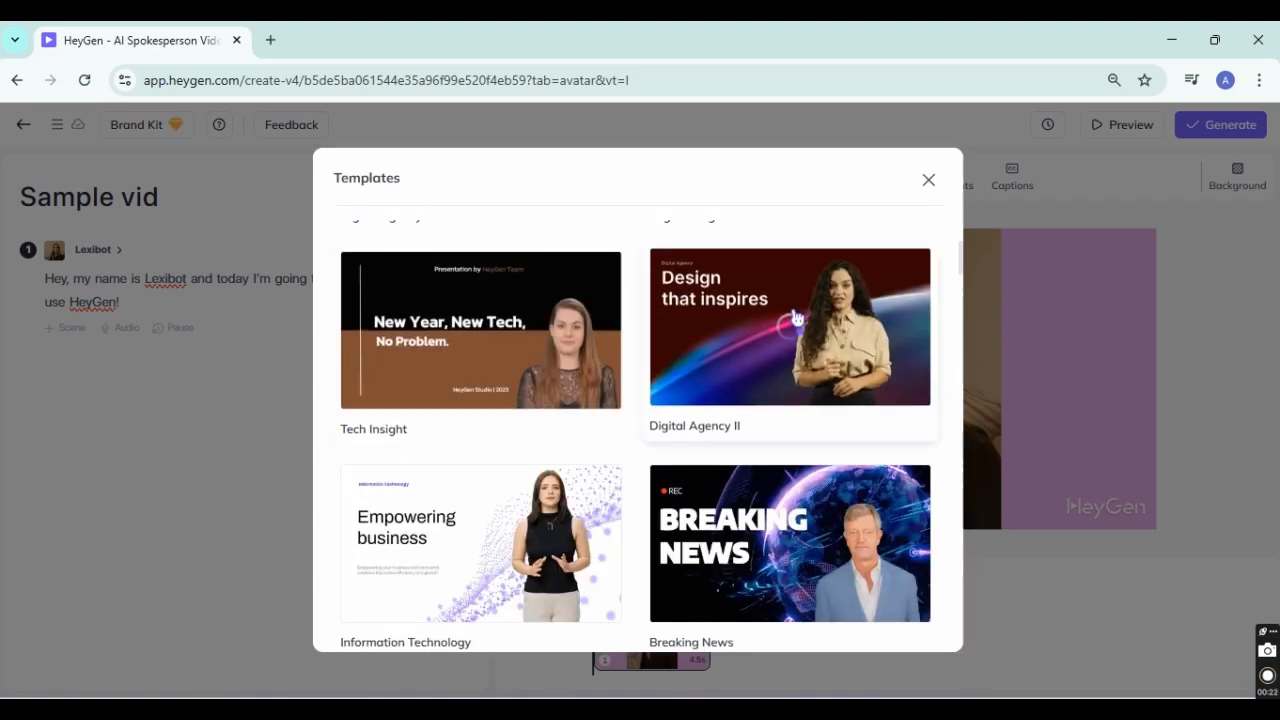
Add the title scene of the Breaking News template to the video as a second scene.
left_click(745, 588)
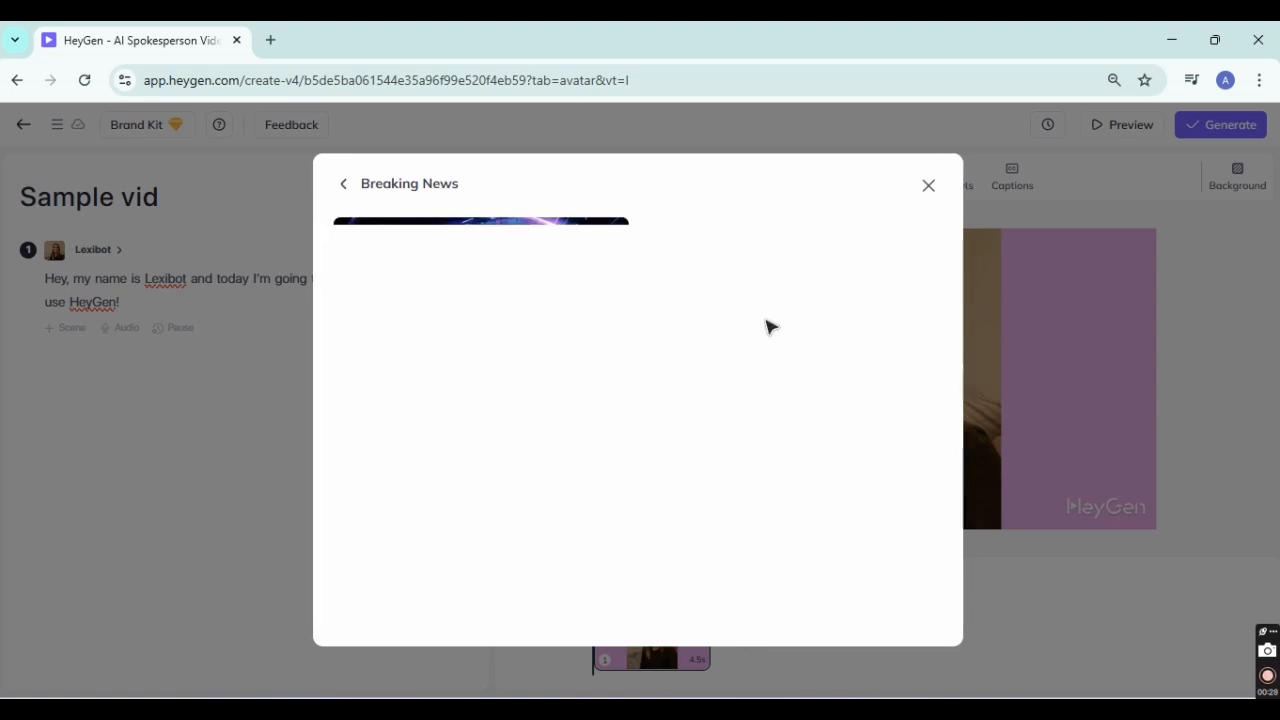
mouse_move(812, 250)
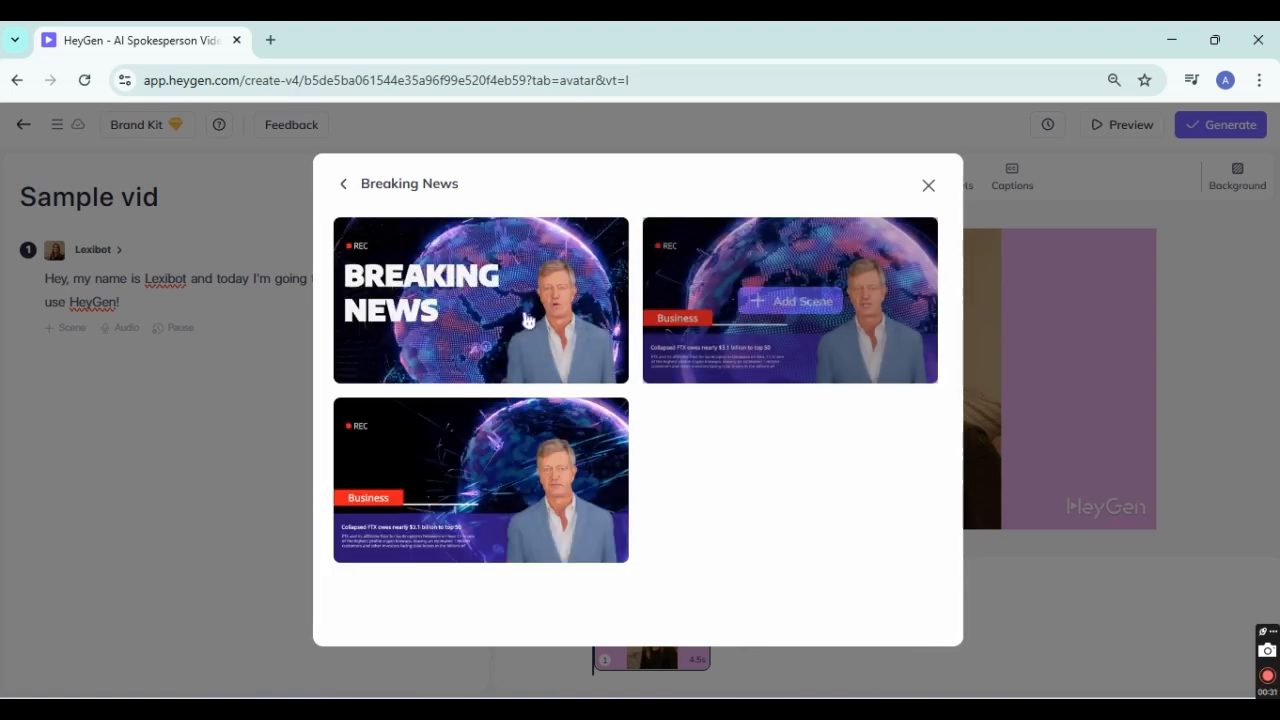
mouse_move(497, 313)
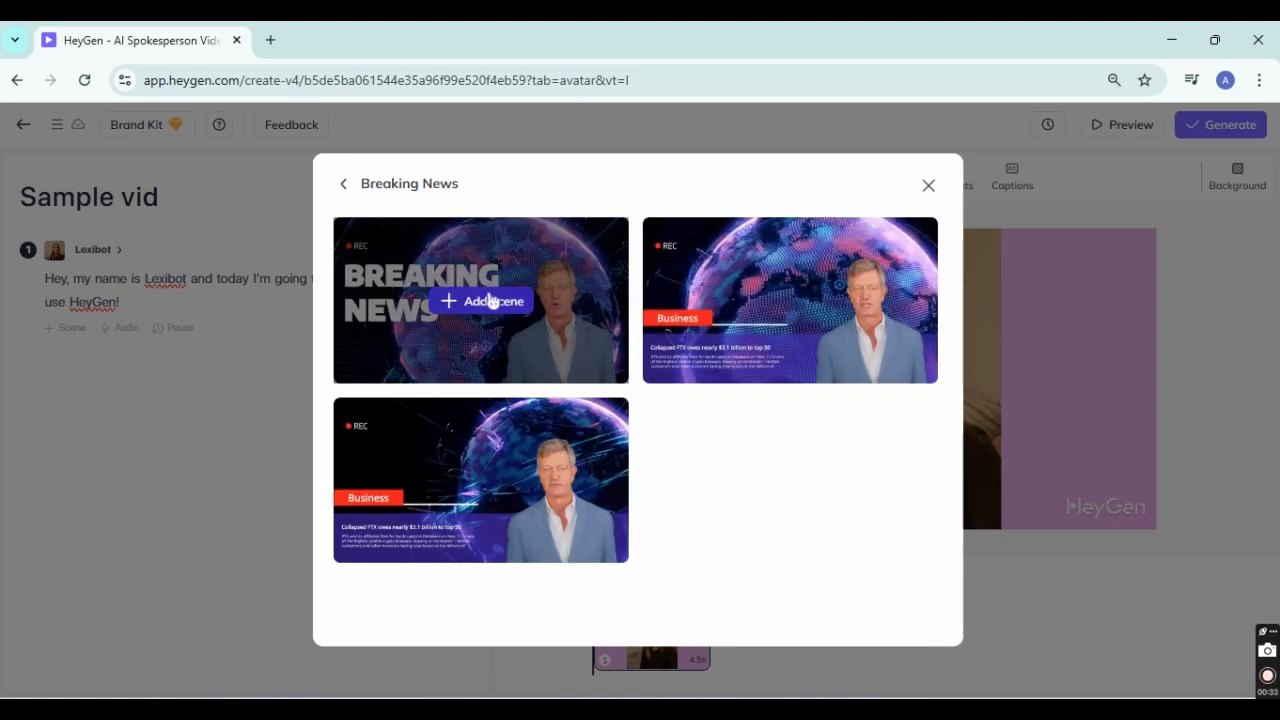
left_click(491, 301)
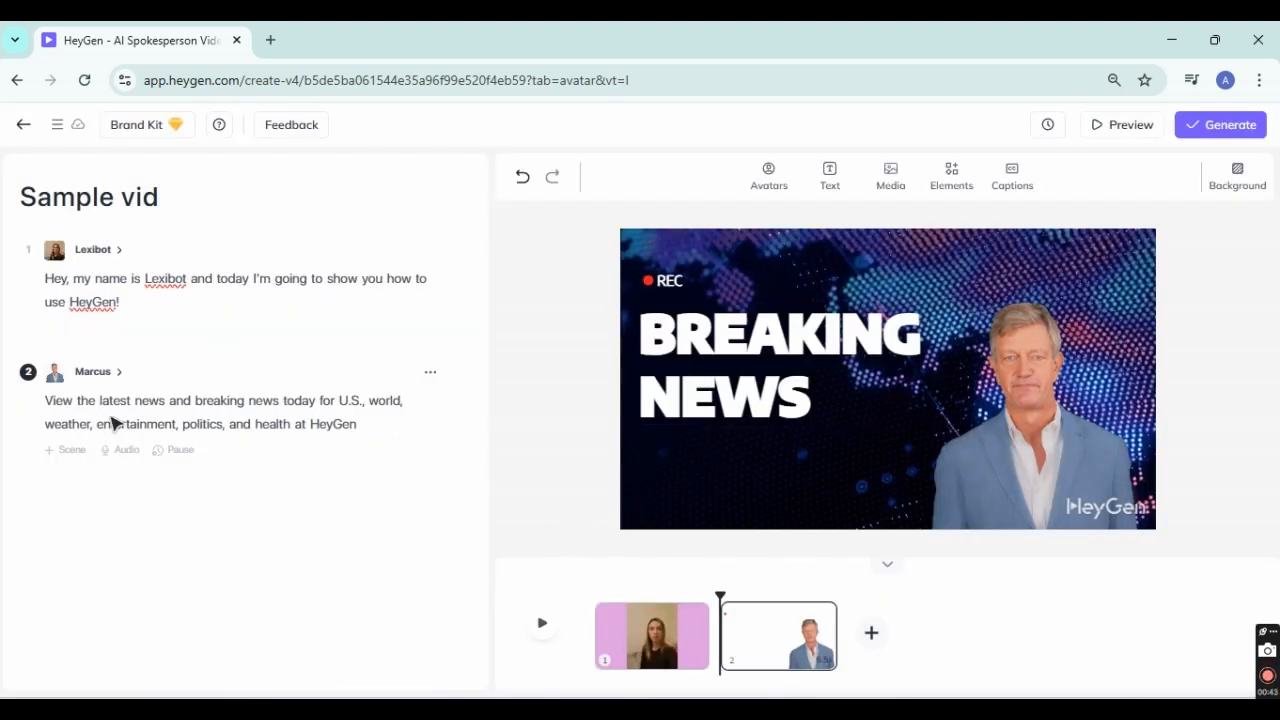
For the first scene, review the background colors, media options, and the available shape and frame elements.
left_click(619, 636)
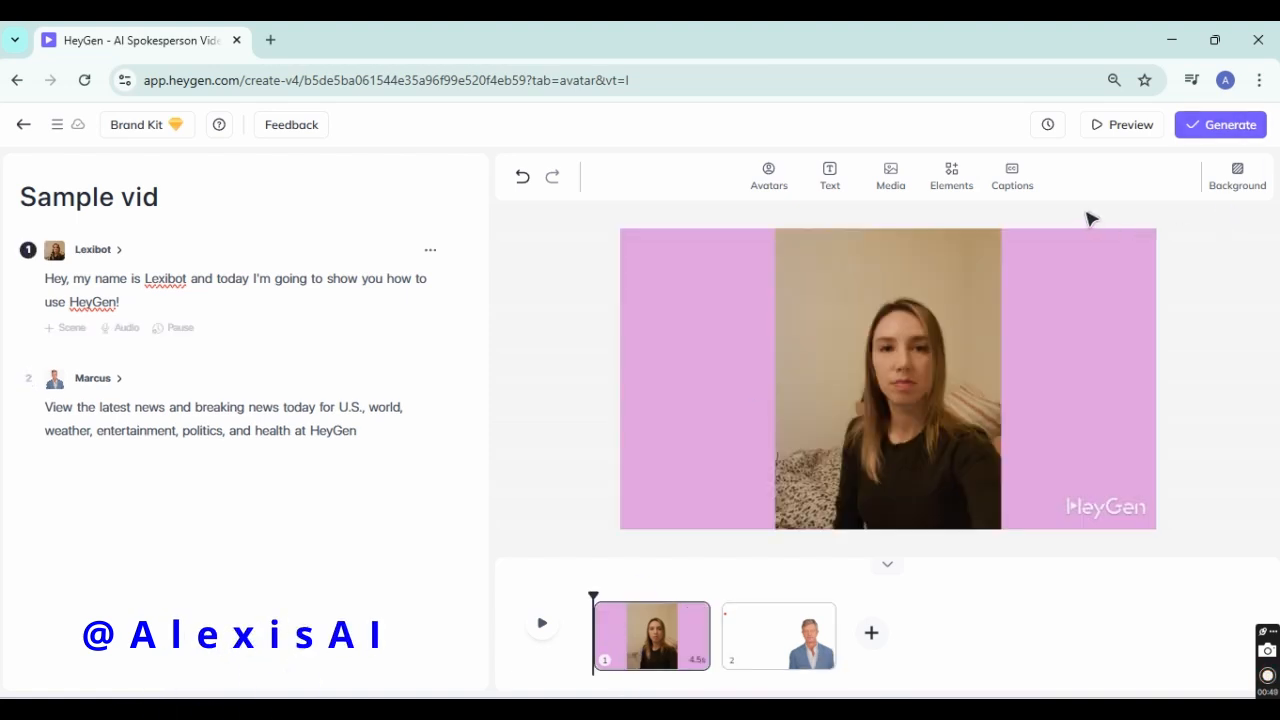
left_click(1235, 190)
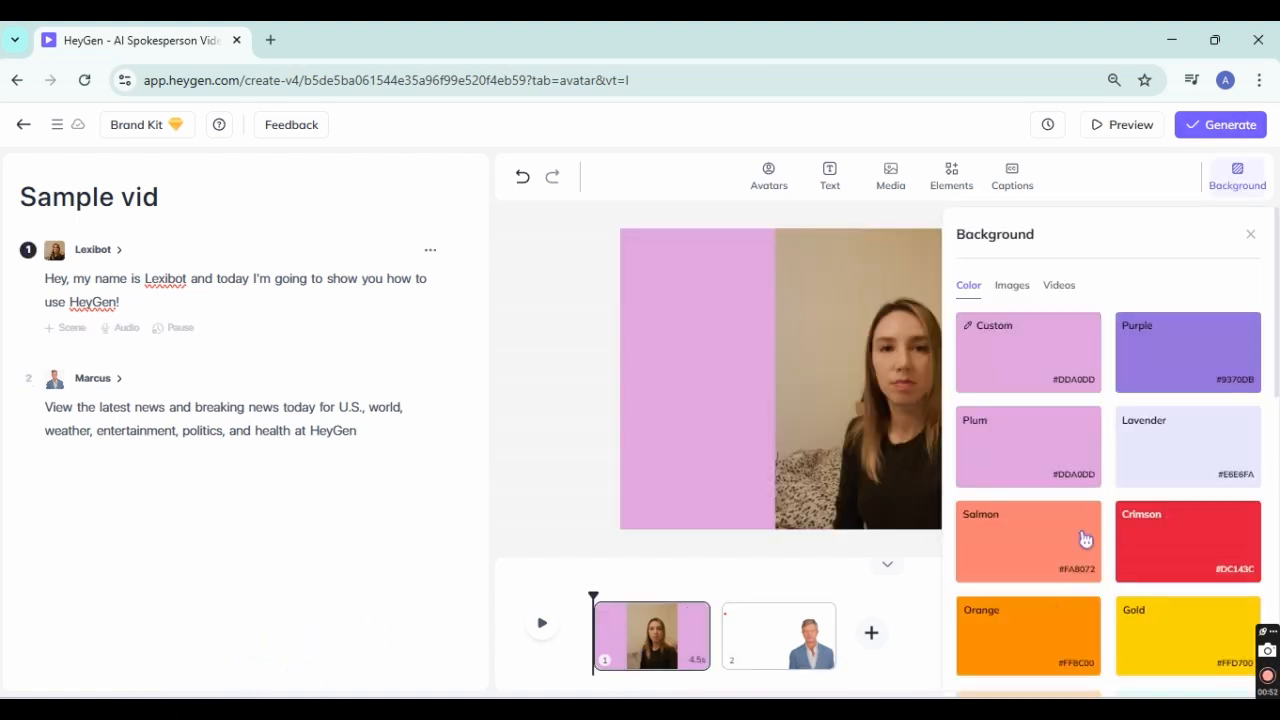
left_click(888, 177)
left_click(888, 177)
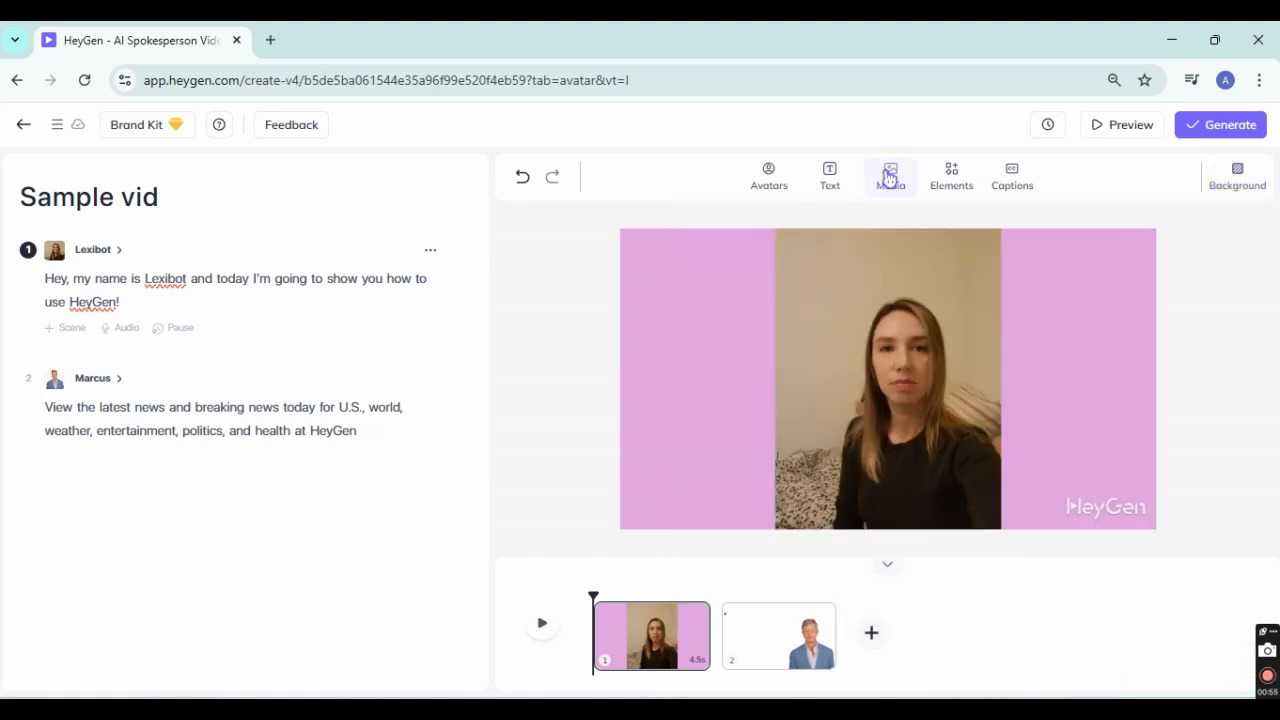
left_click(946, 180)
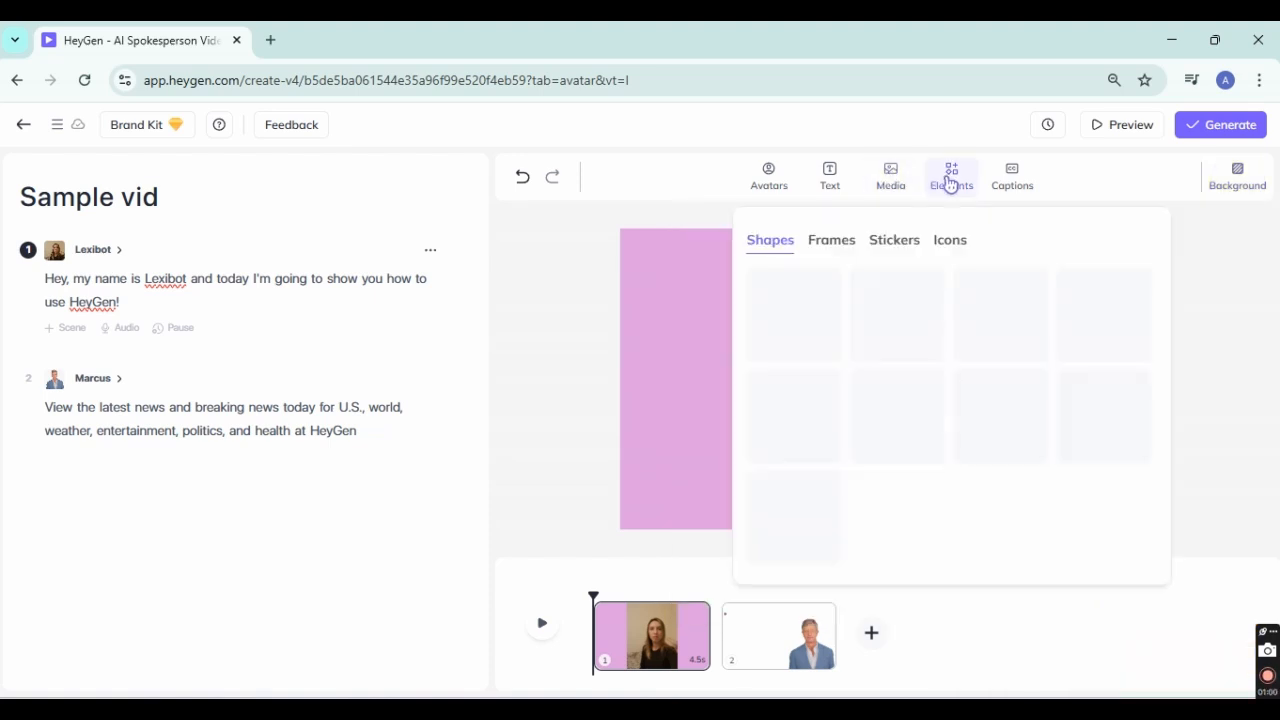
left_click(836, 243)
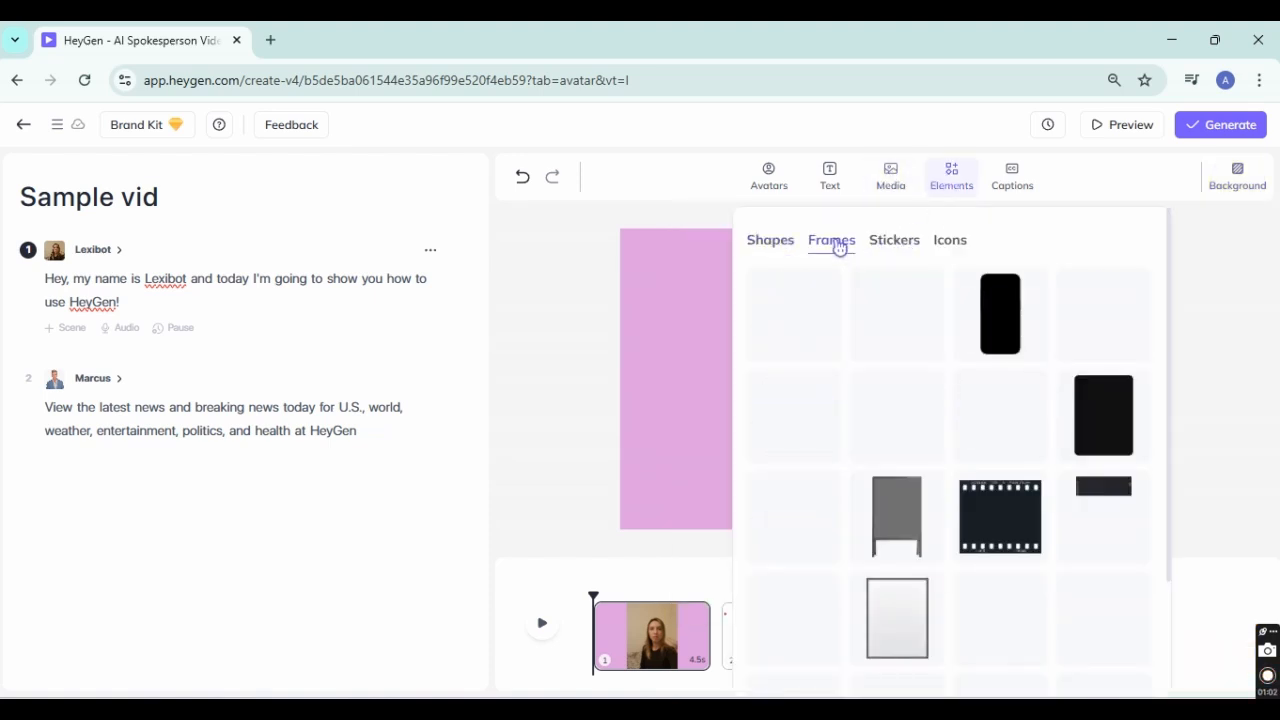
Use the stock image of a thatched pavilion at sunset as the first scene's background.
left_click(889, 180)
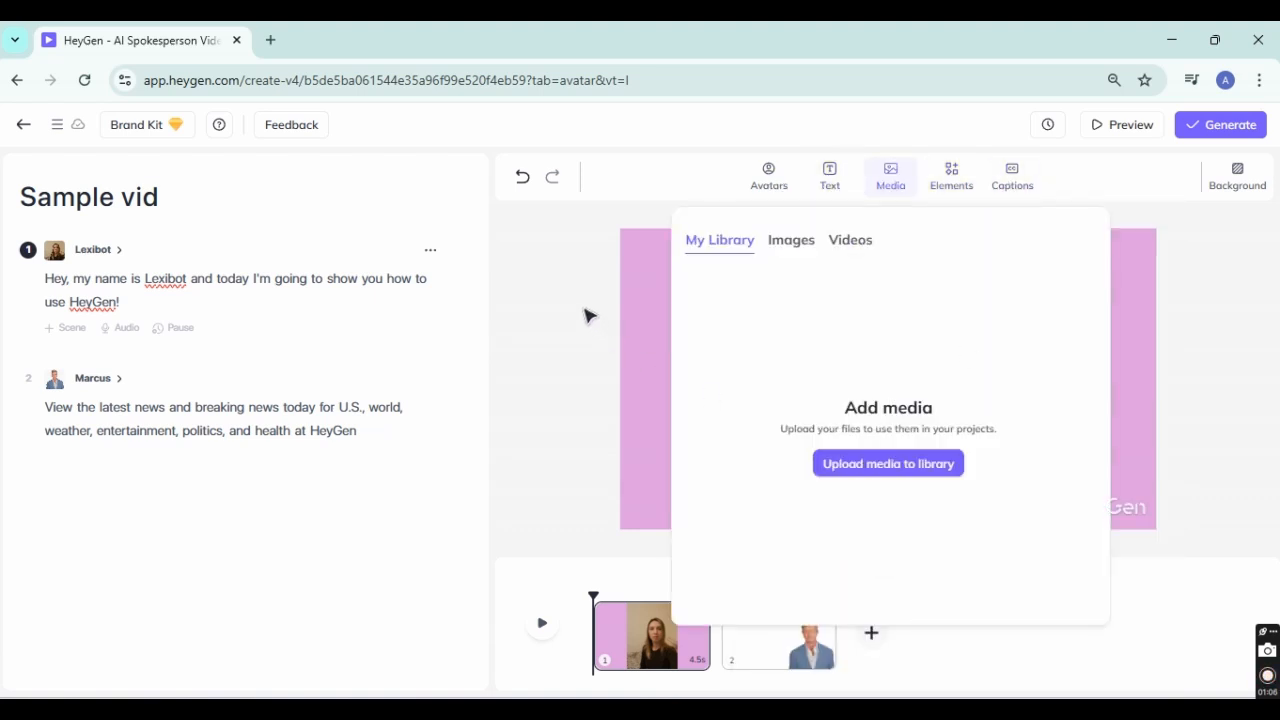
left_click(783, 248)
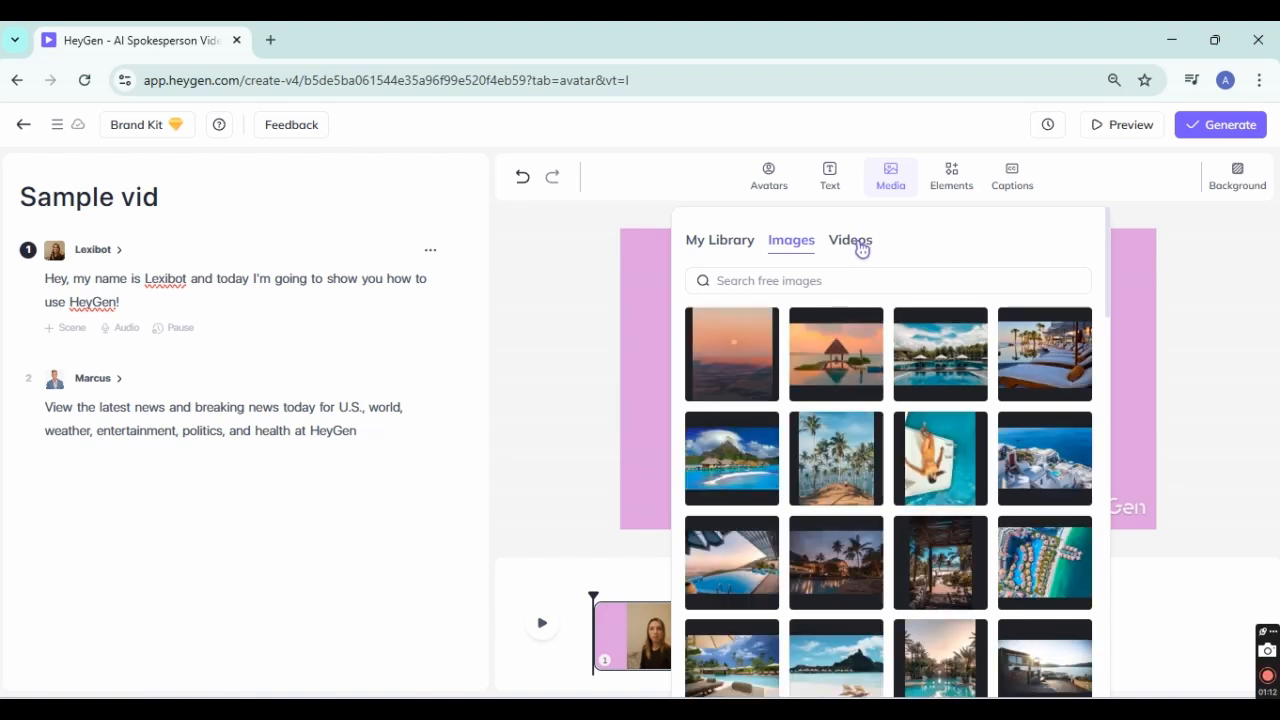
left_click(835, 365)
Change the first scene's avatar to the Circle view and place it in the lower-left area of the picture.
left_click(866, 177)
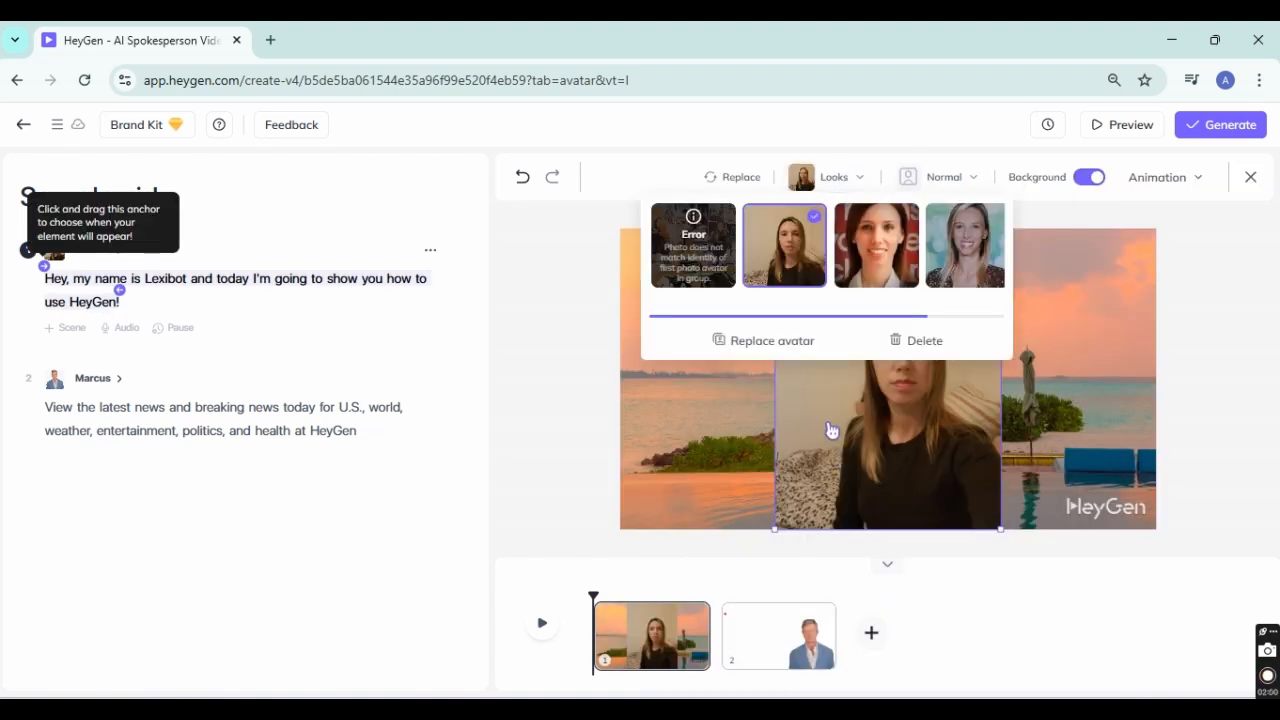
left_click(982, 184)
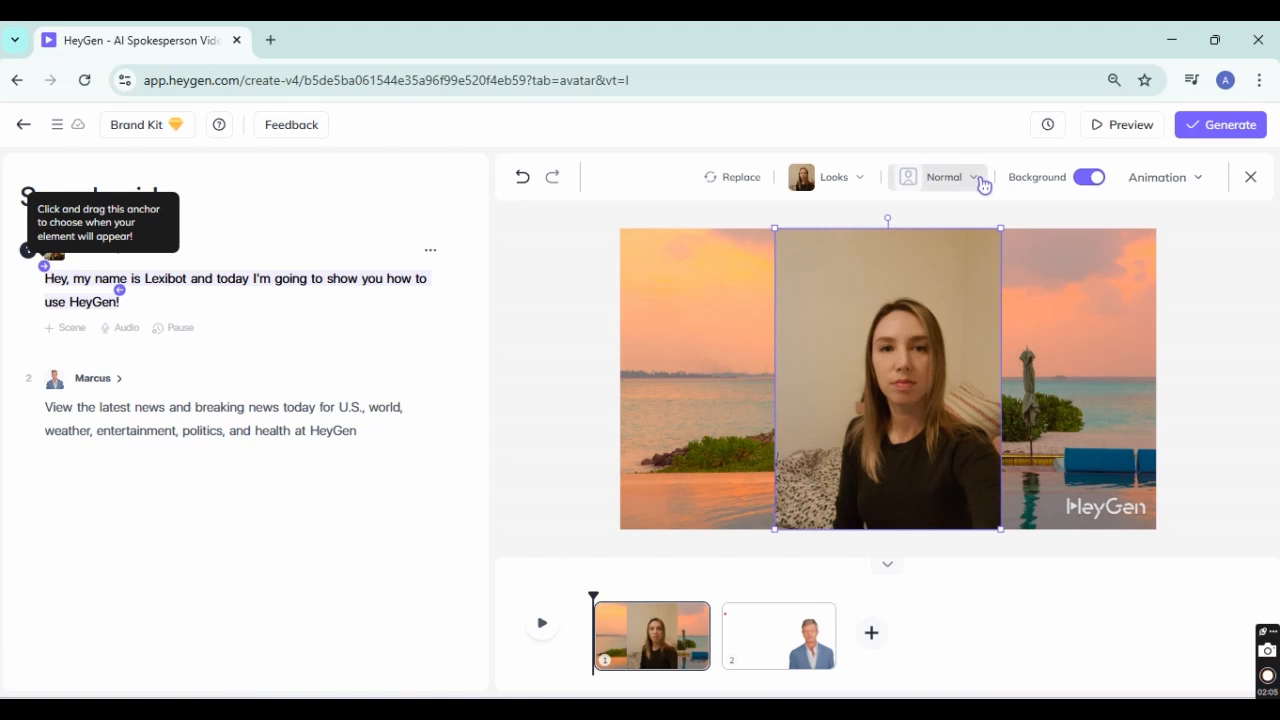
left_click(982, 184)
left_click(985, 241)
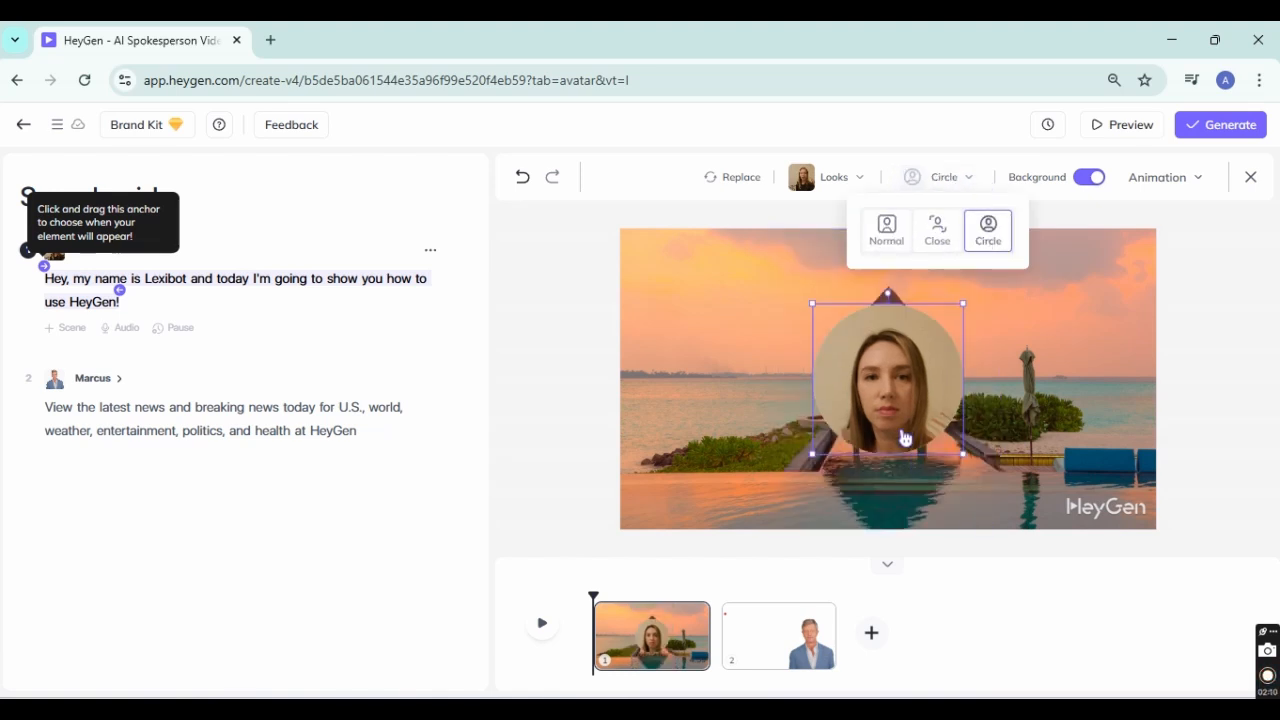
left_click_drag(903, 434, 937, 465)
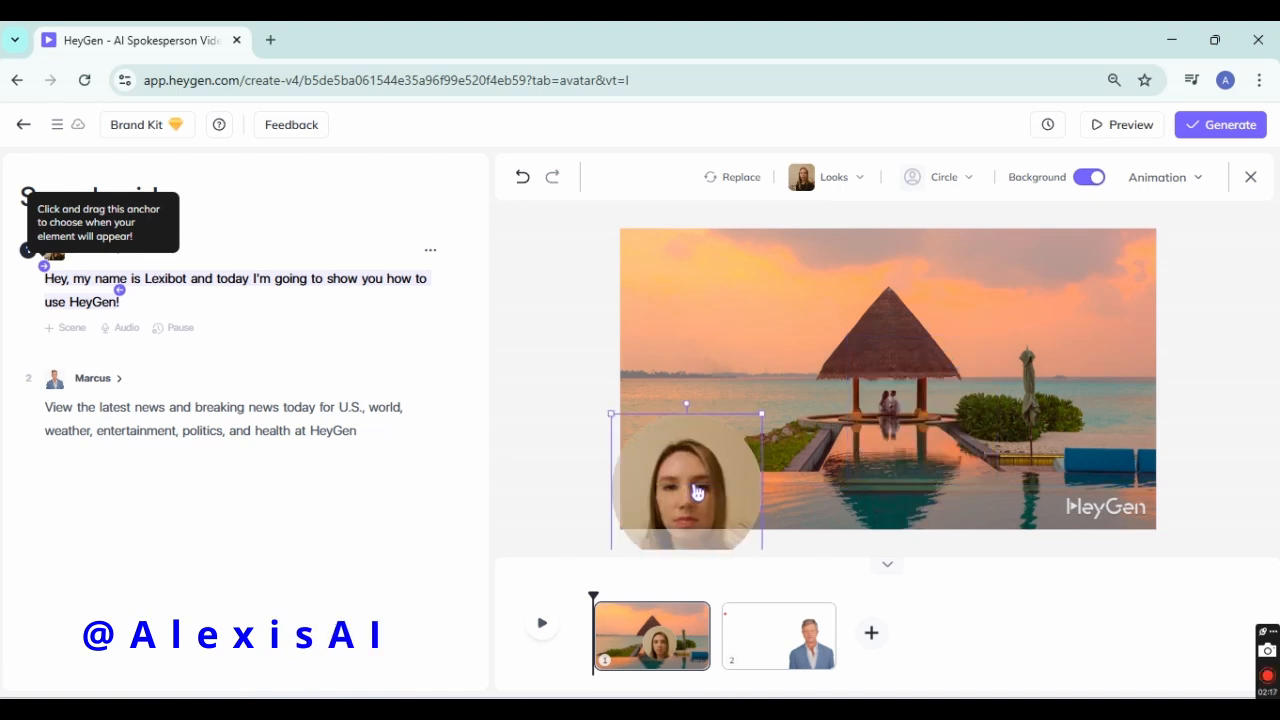
left_click_drag(694, 491, 734, 423)
In the second scene, replace Marcus with Lexibot's smiling blonde look and turn off the avatar's background.
left_click(796, 652)
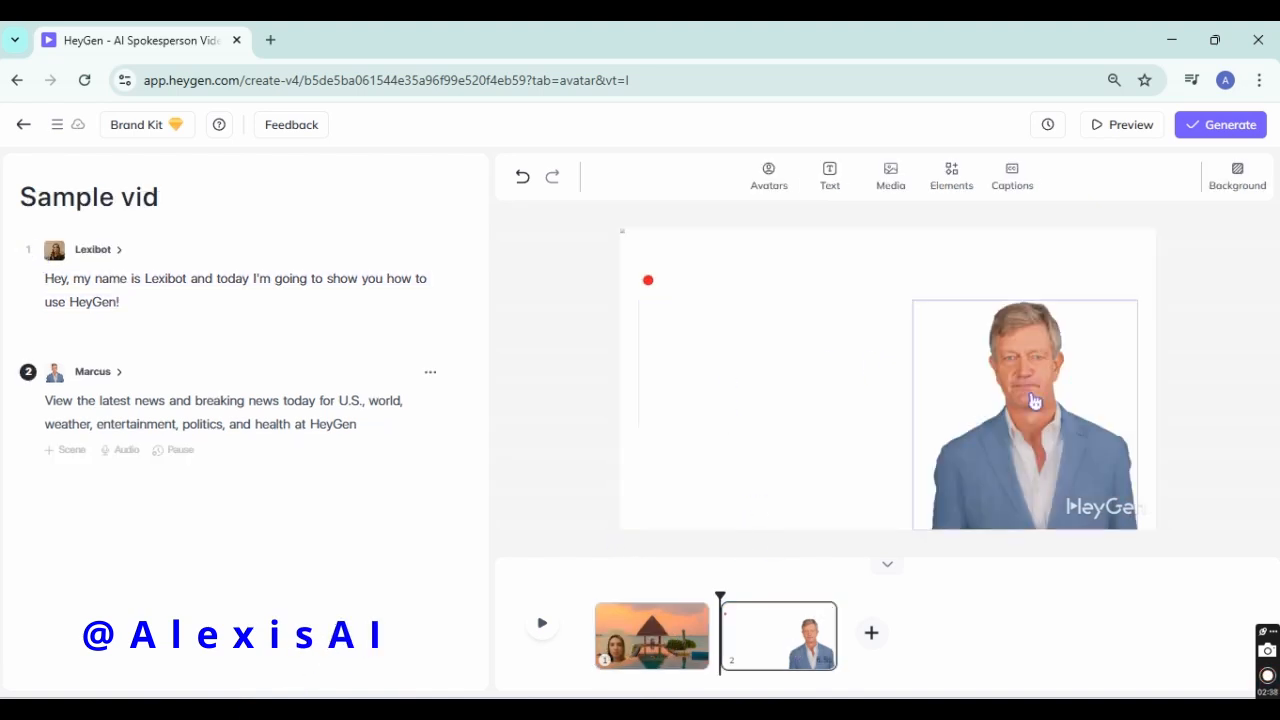
left_click(1035, 401)
right_click(1035, 401)
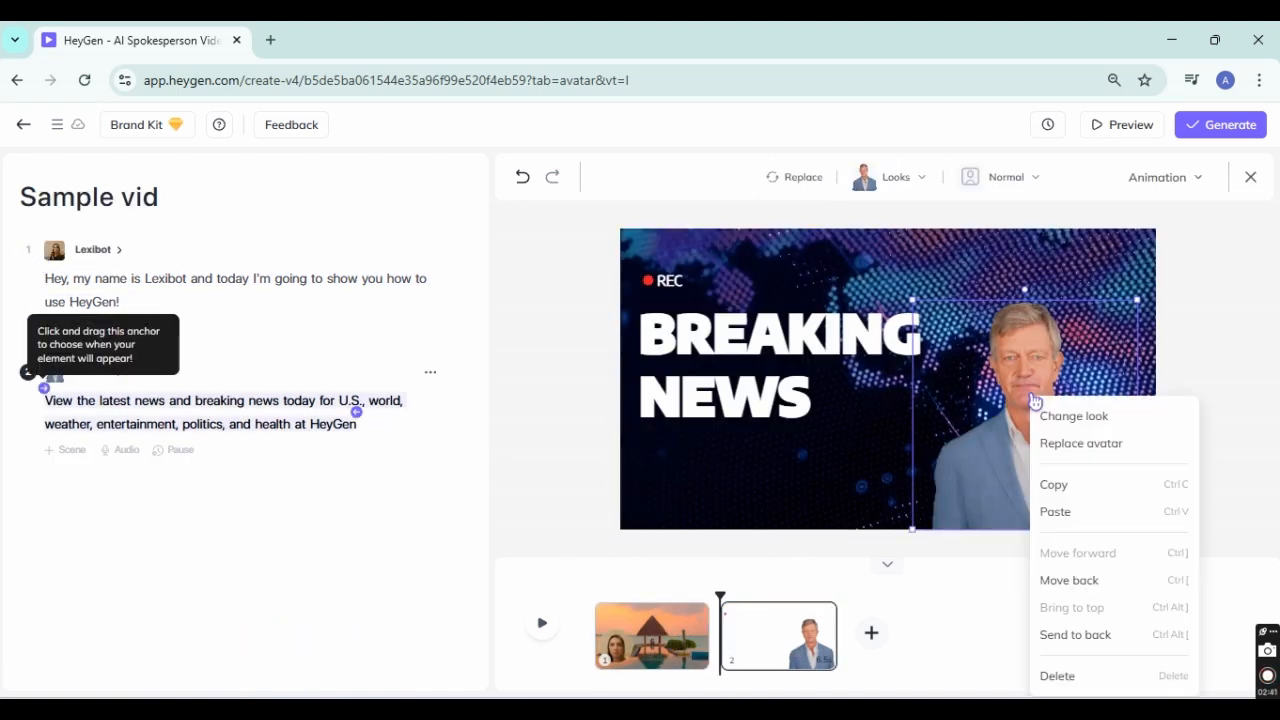
left_click(1054, 443)
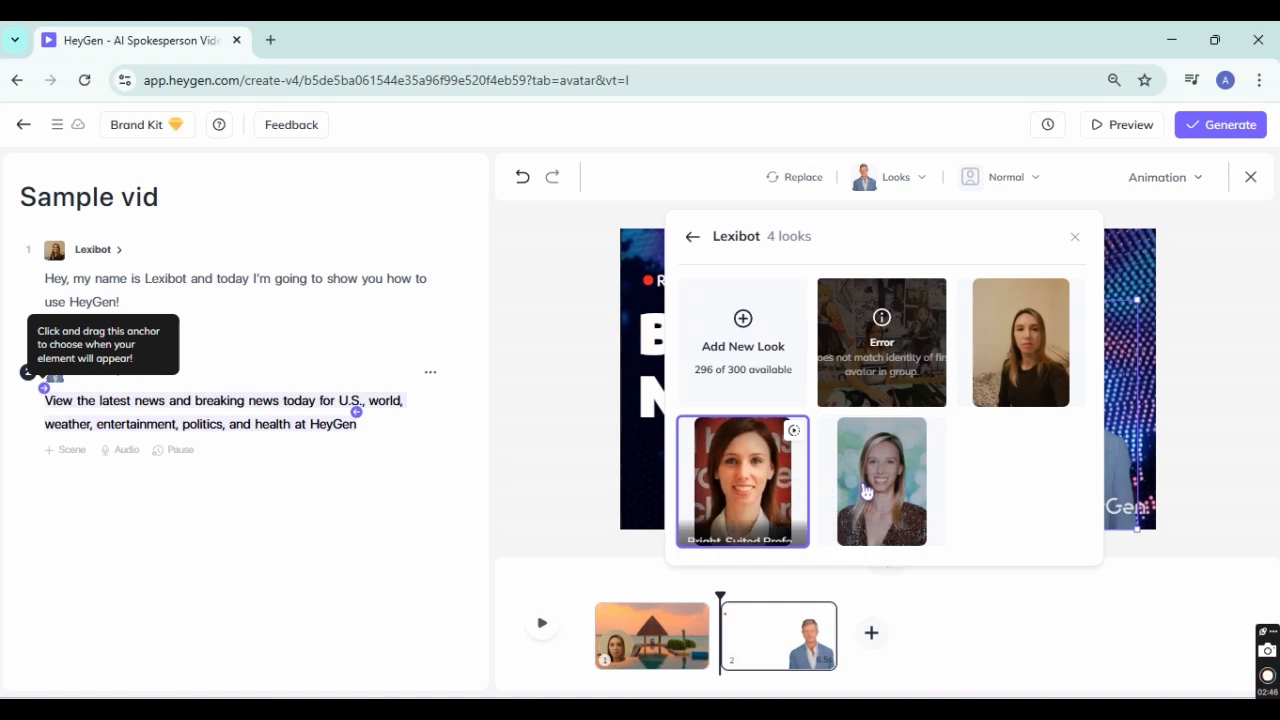
left_click(866, 490)
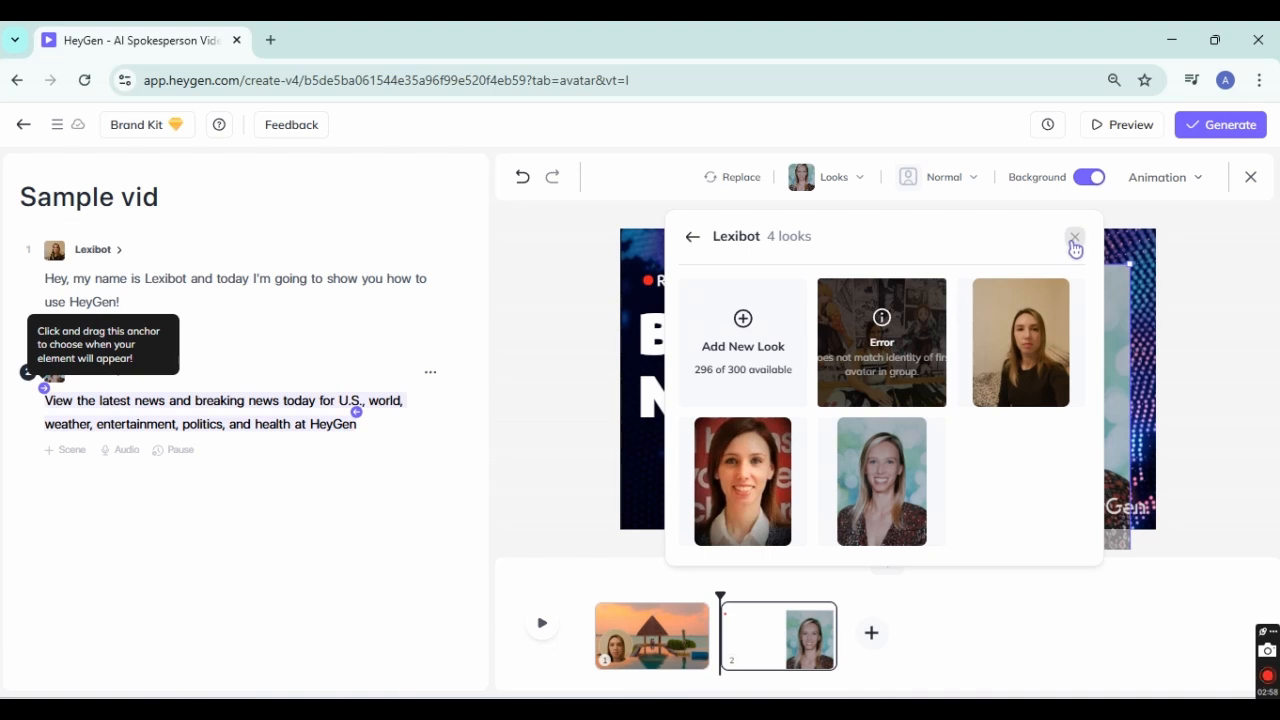
left_click(693, 237)
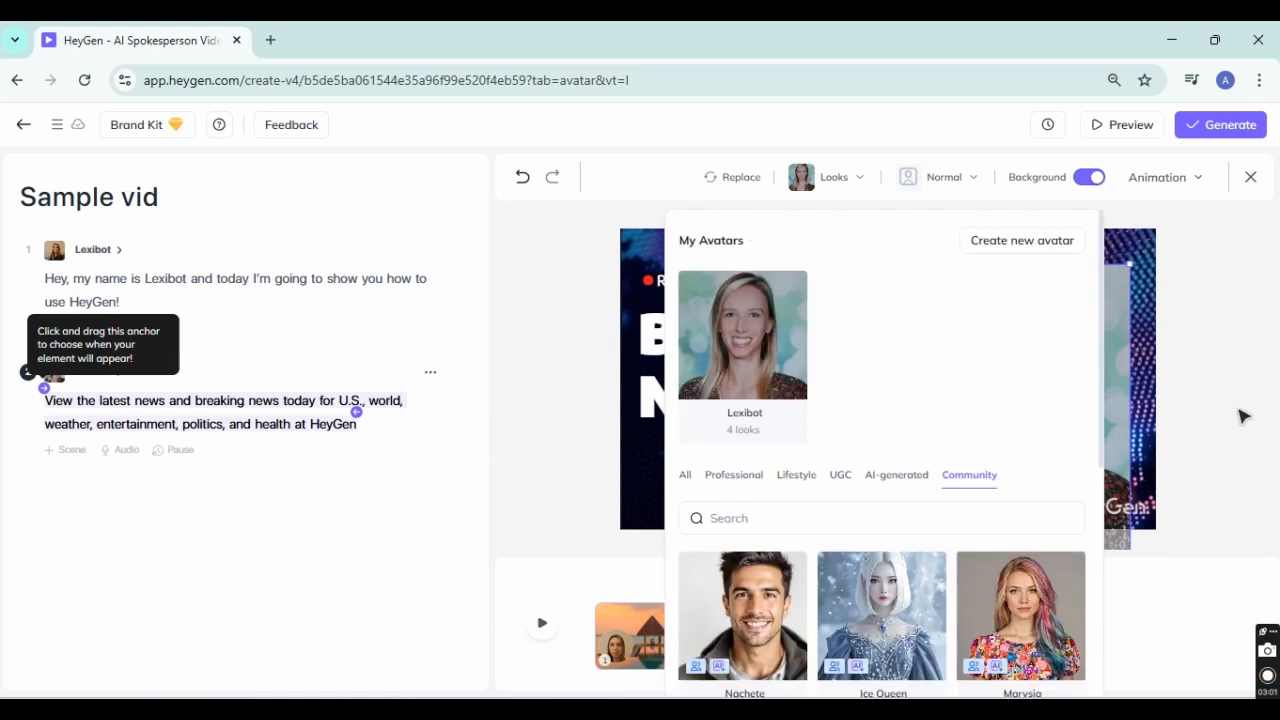
left_click(1147, 280)
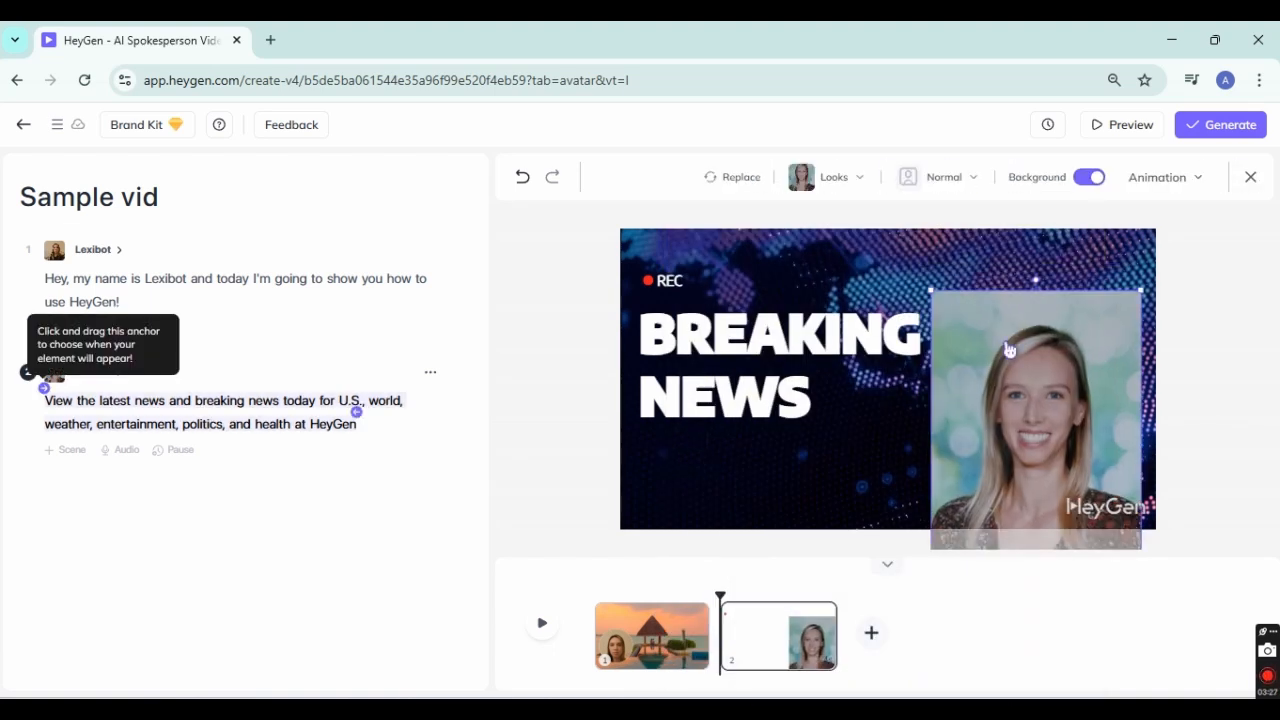
left_click(1090, 178)
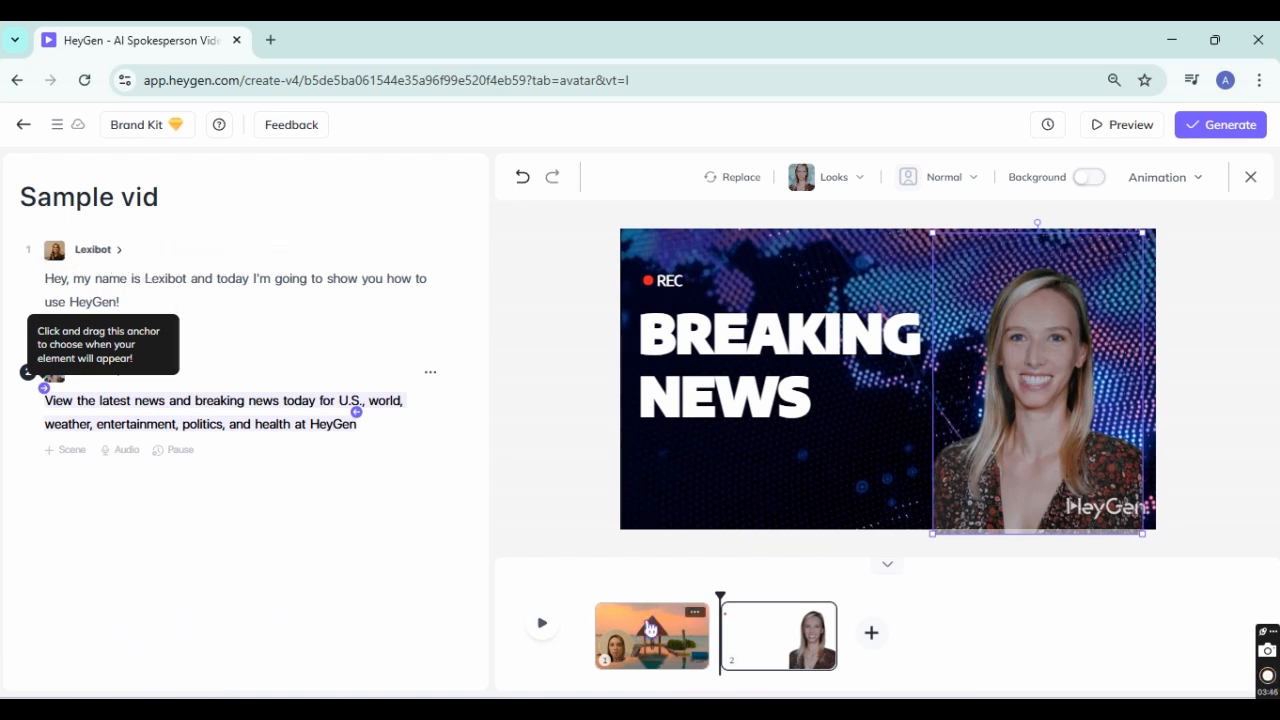
Turn off the background of the first scene's circular avatar and shrink the circle.
left_click(651, 628)
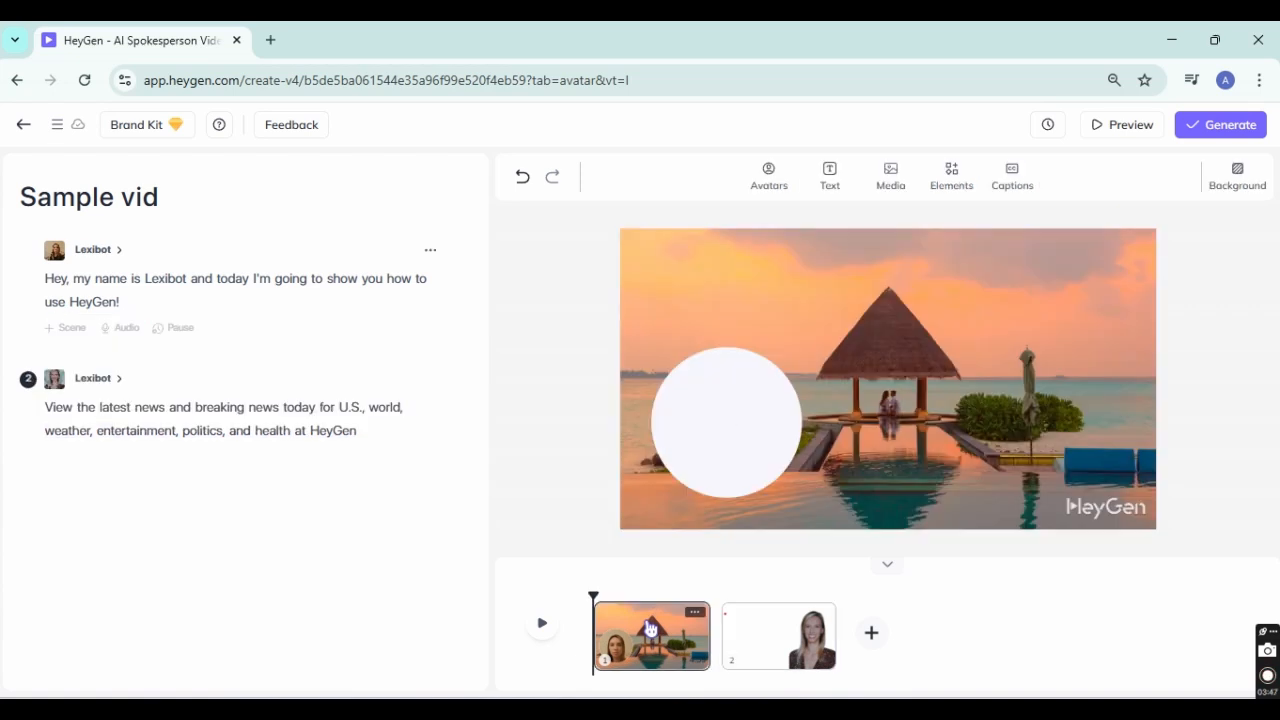
left_click(697, 385)
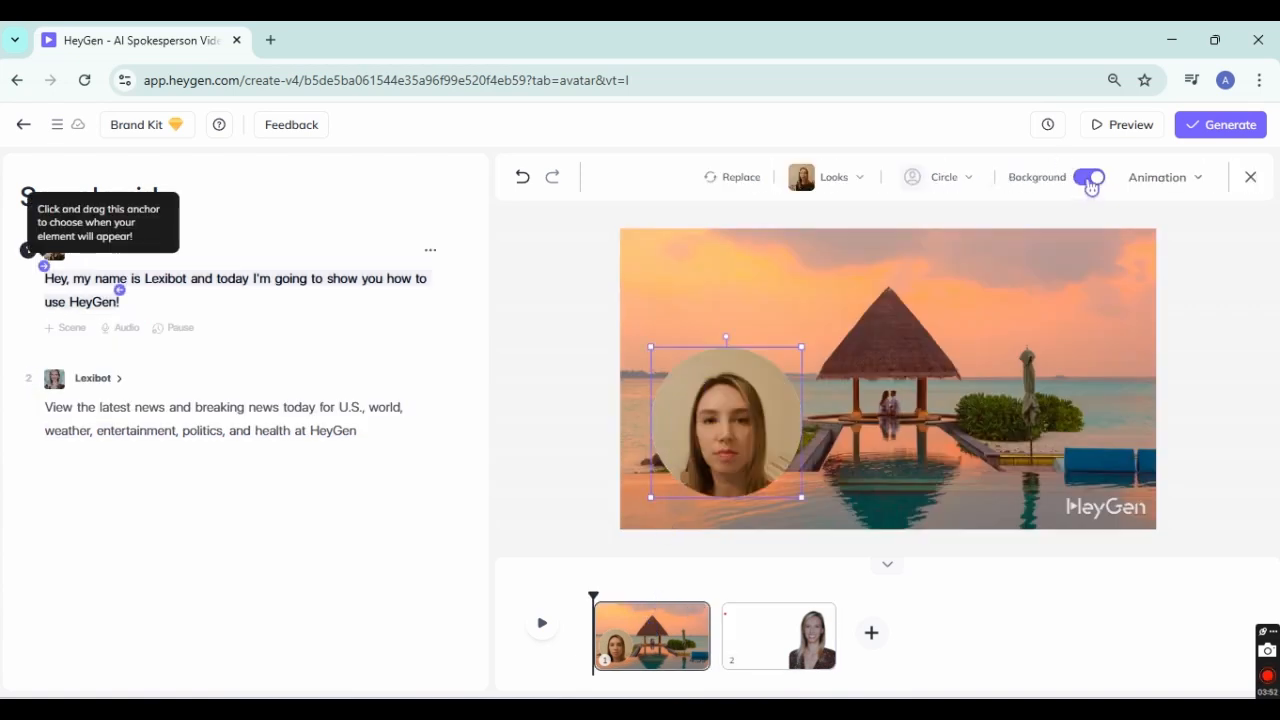
left_click(1089, 178)
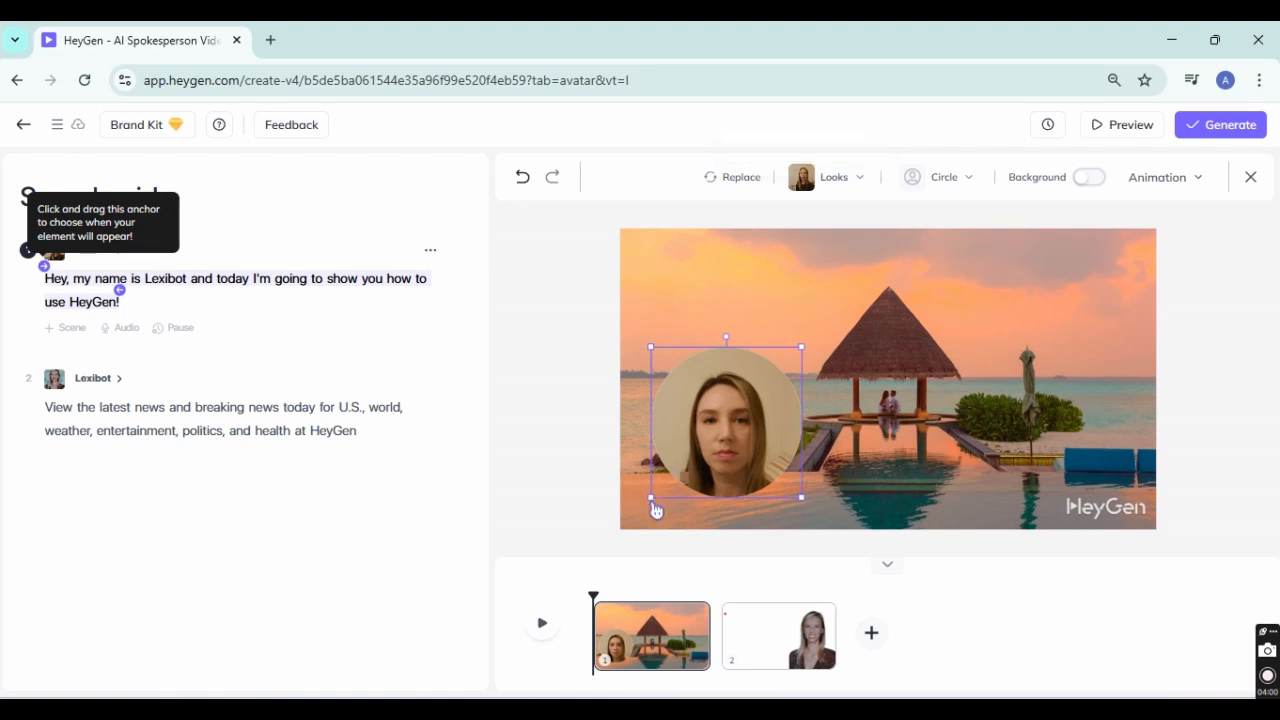
left_click_drag(656, 506, 668, 467)
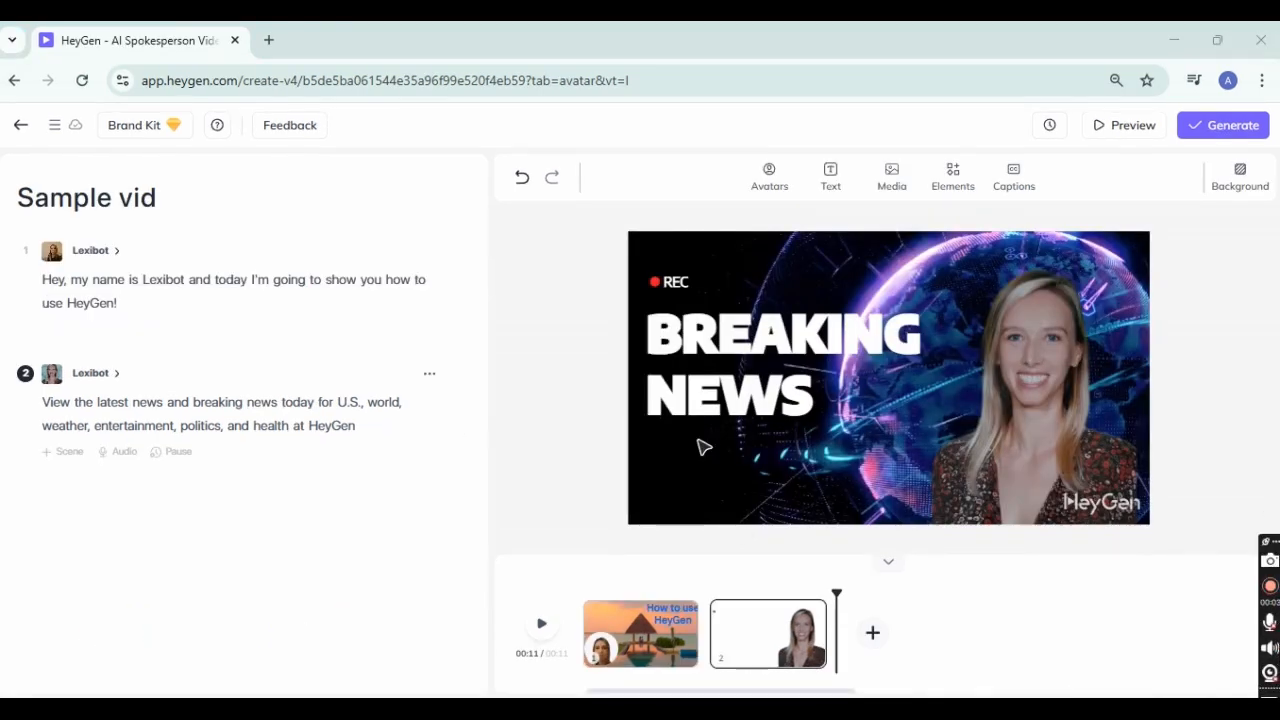
Preview the two-scene video and return to editing it.
left_click(1137, 134)
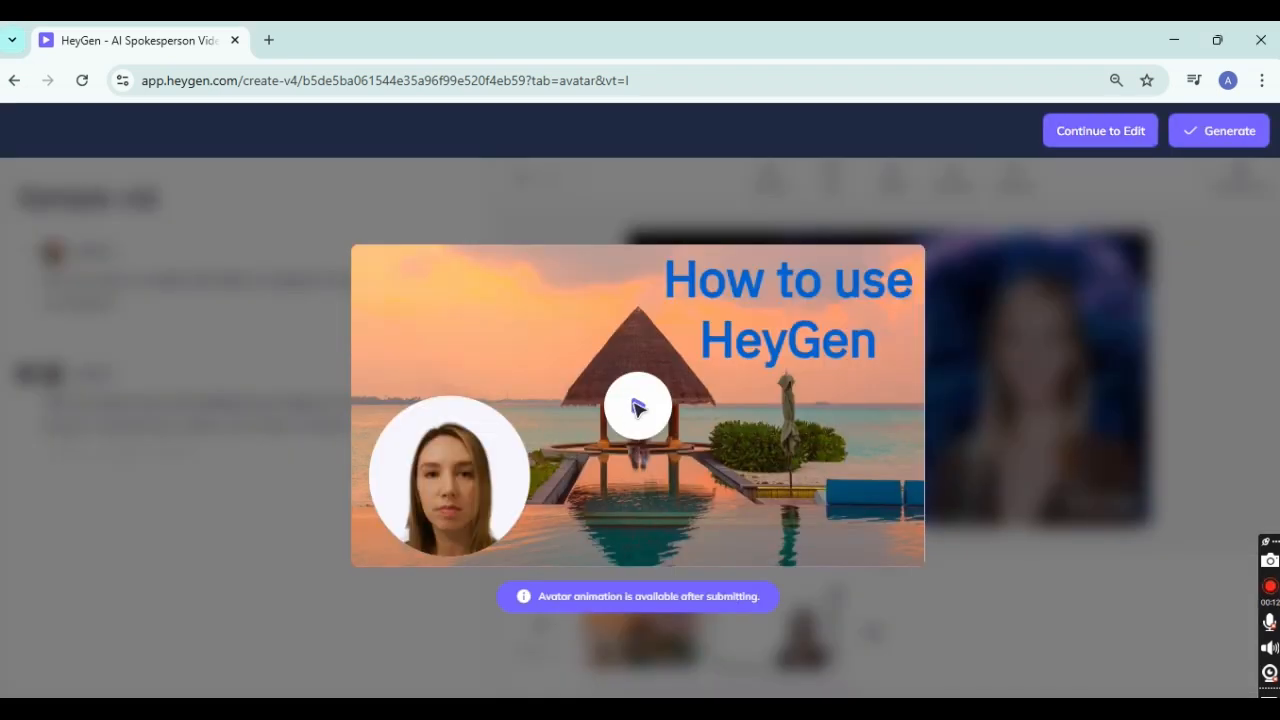
left_click(639, 420)
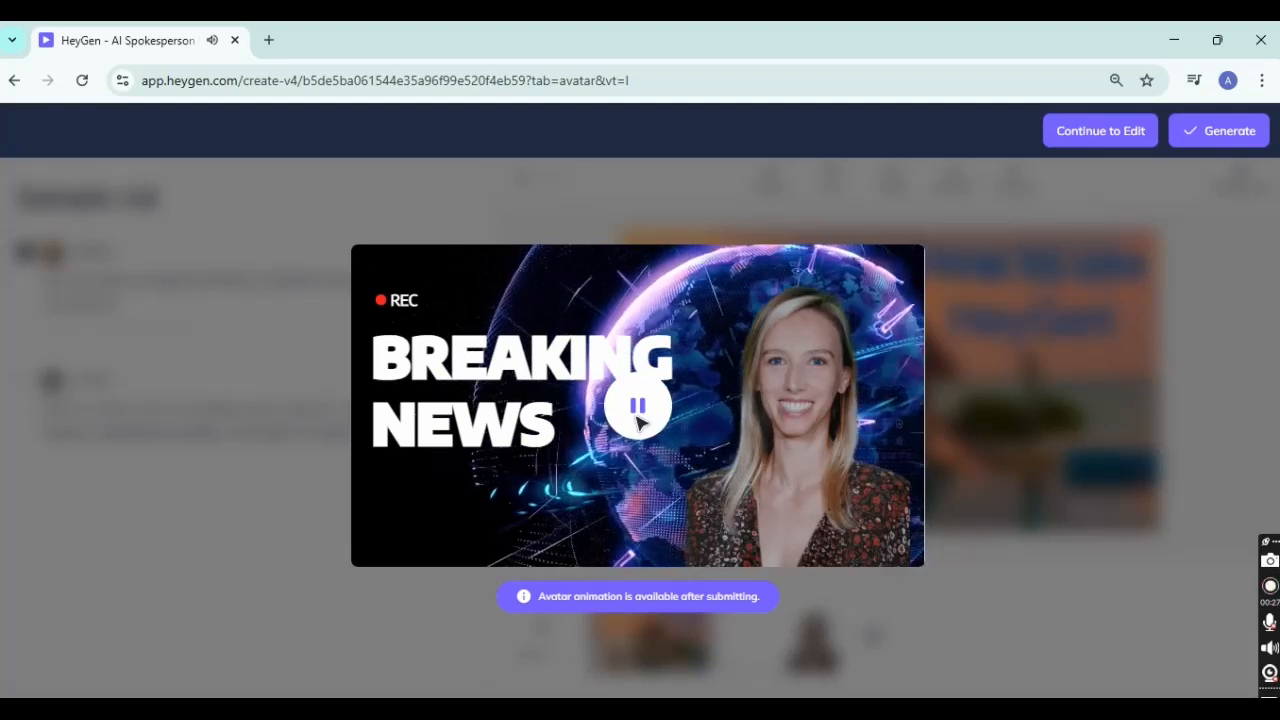
left_click(1103, 139)
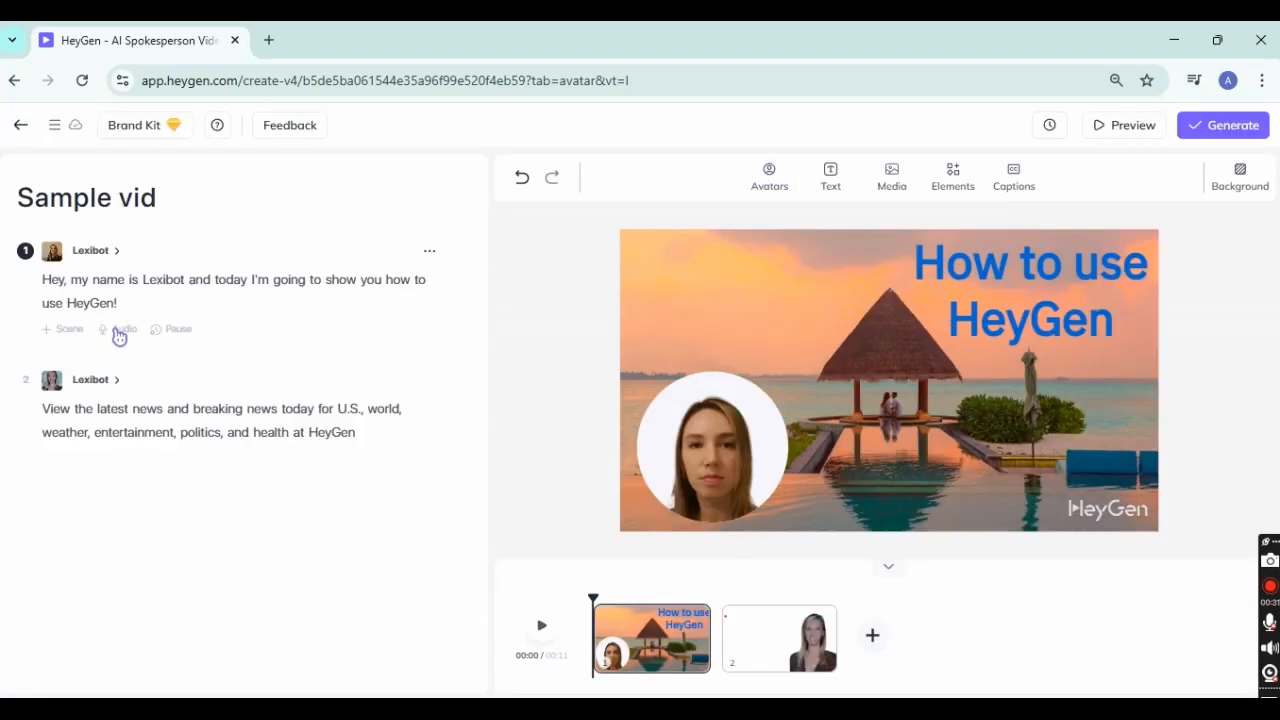
View the first scene's options for uploading or recording audio and listen to its audio preview.
left_click(119, 333)
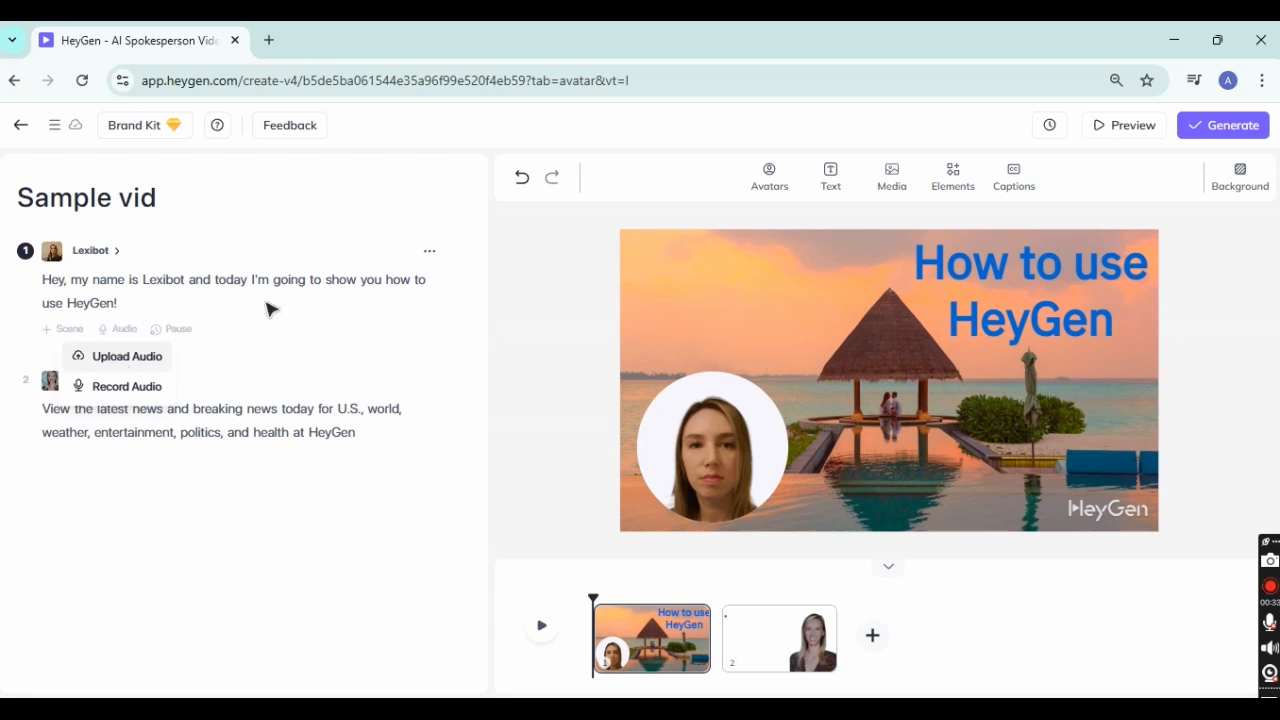
left_click(430, 253)
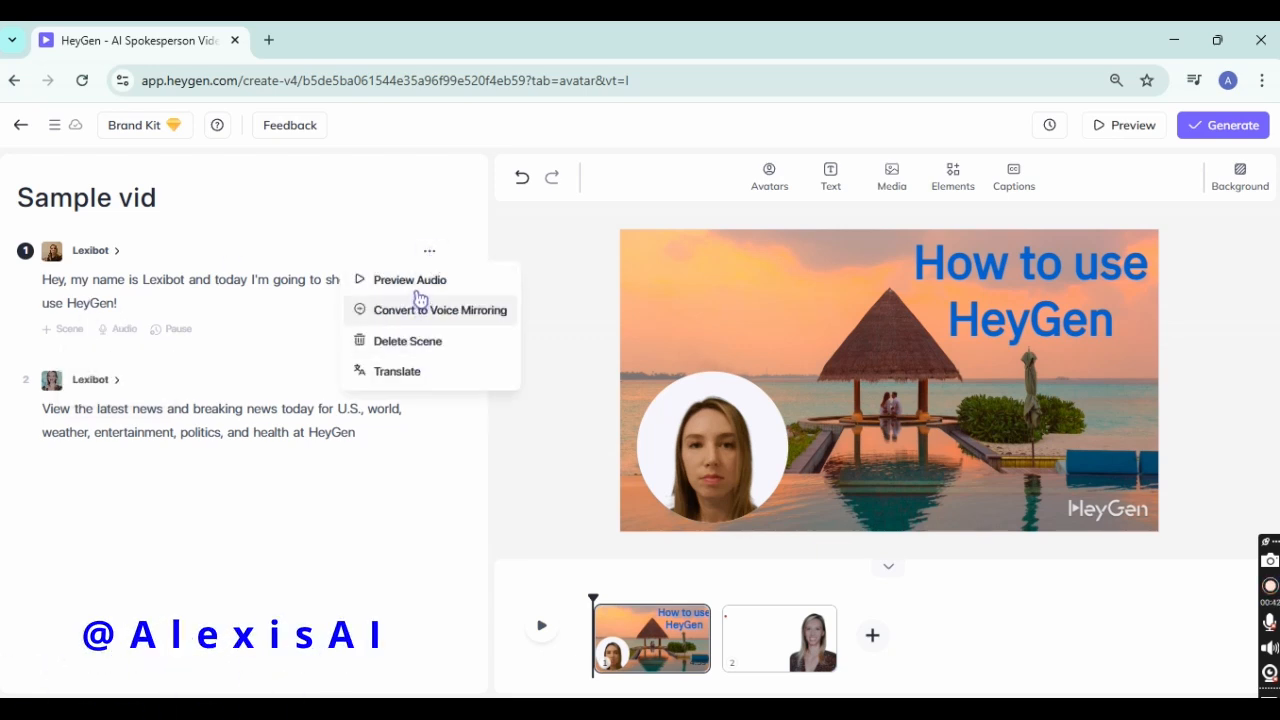
left_click(420, 285)
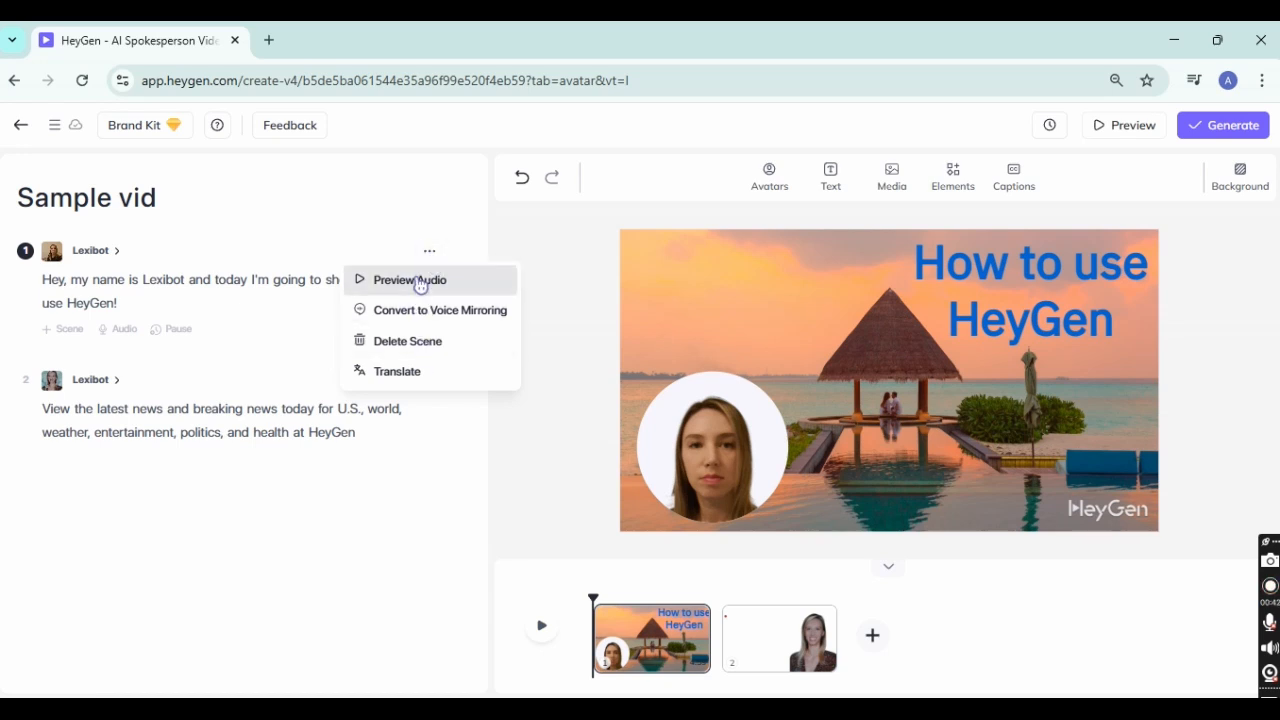
left_click(449, 286)
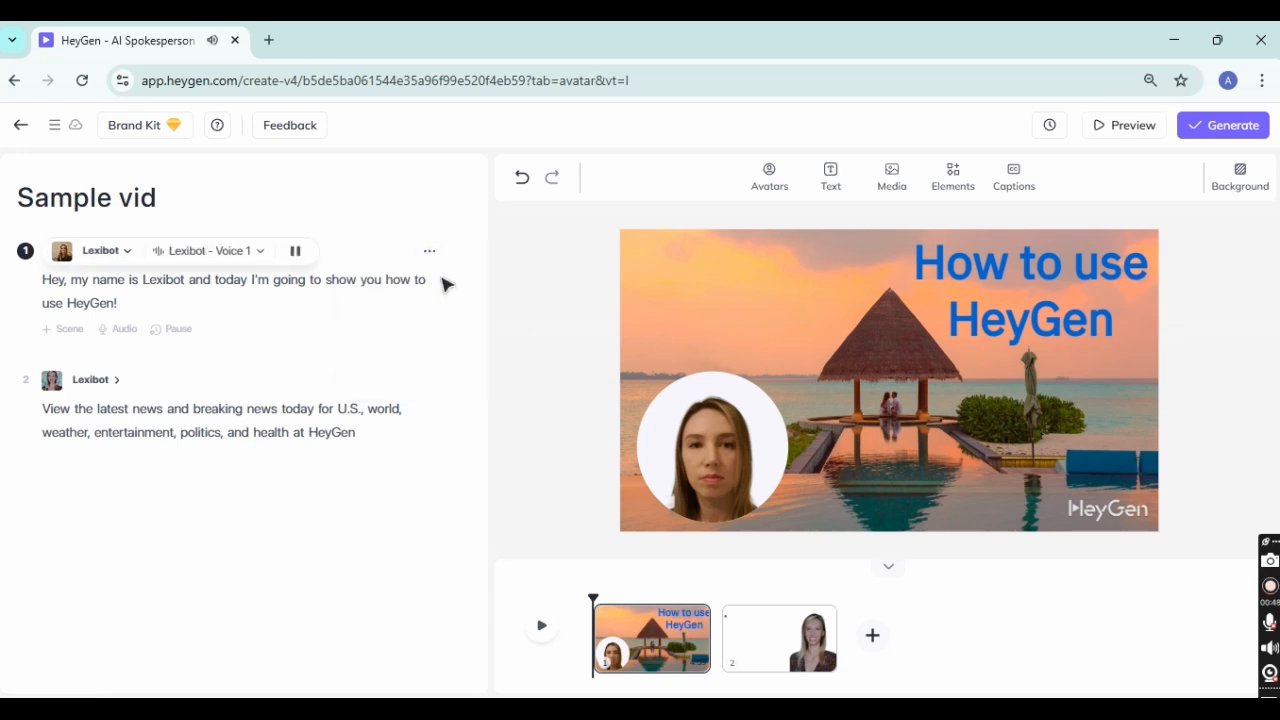
Open the HeyGen Library of voices for the first scene, search for "canadian", and clear the search.
left_click(259, 253)
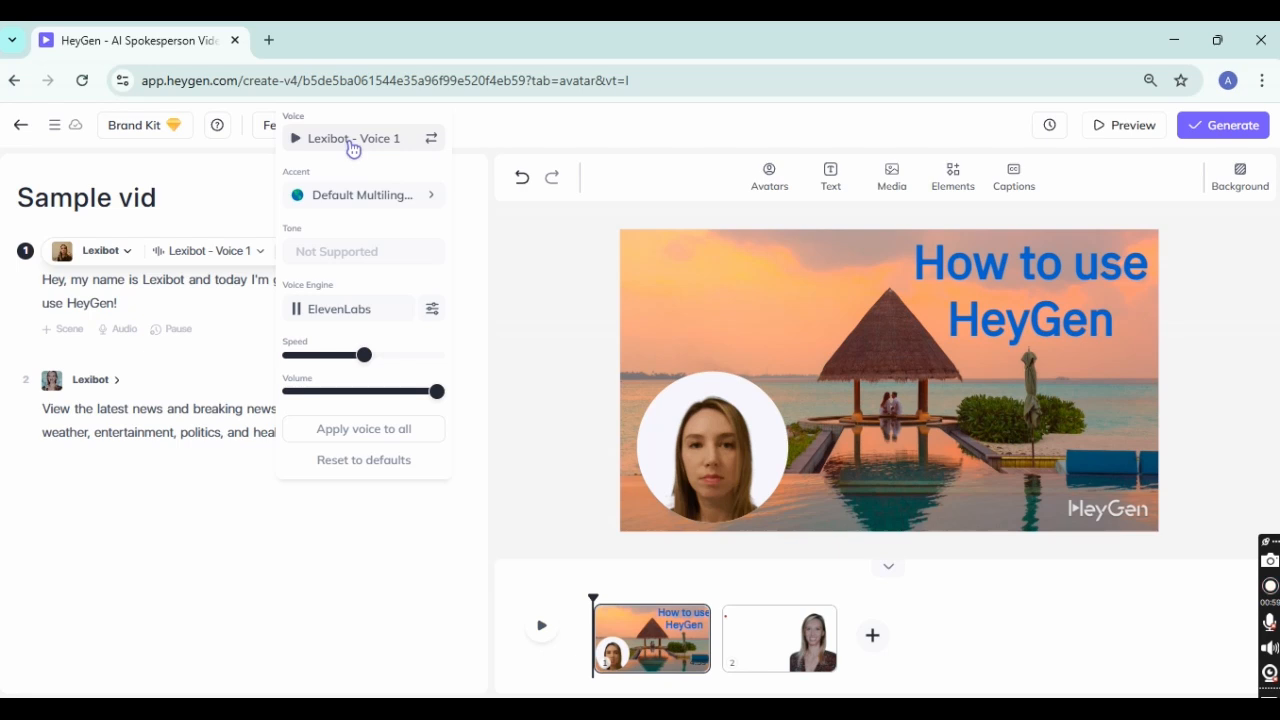
left_click(353, 140)
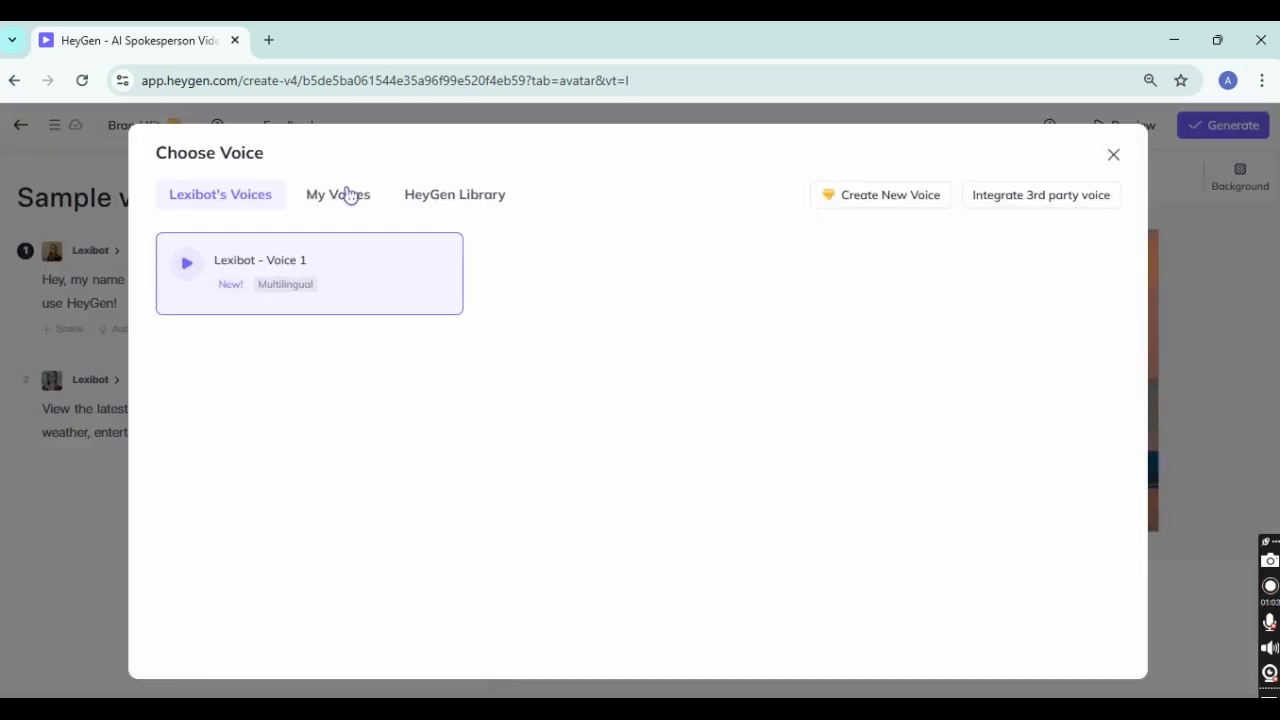
left_click(432, 196)
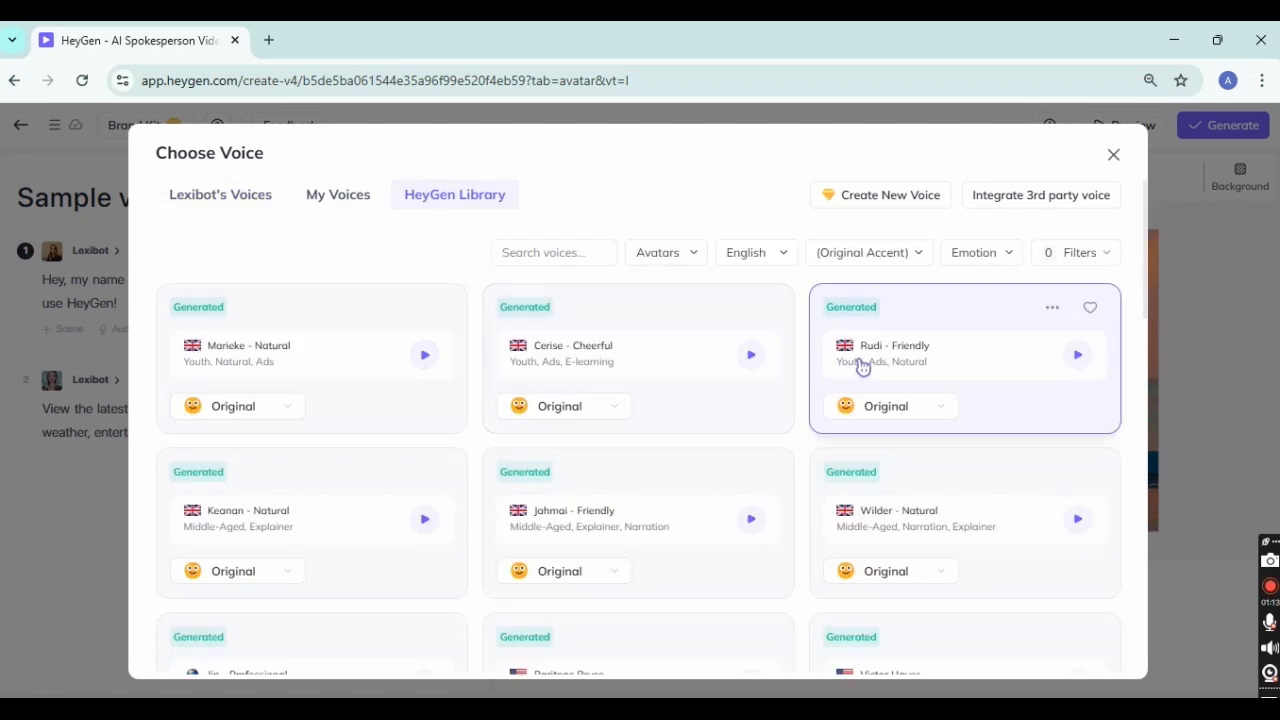
left_click(577, 254)
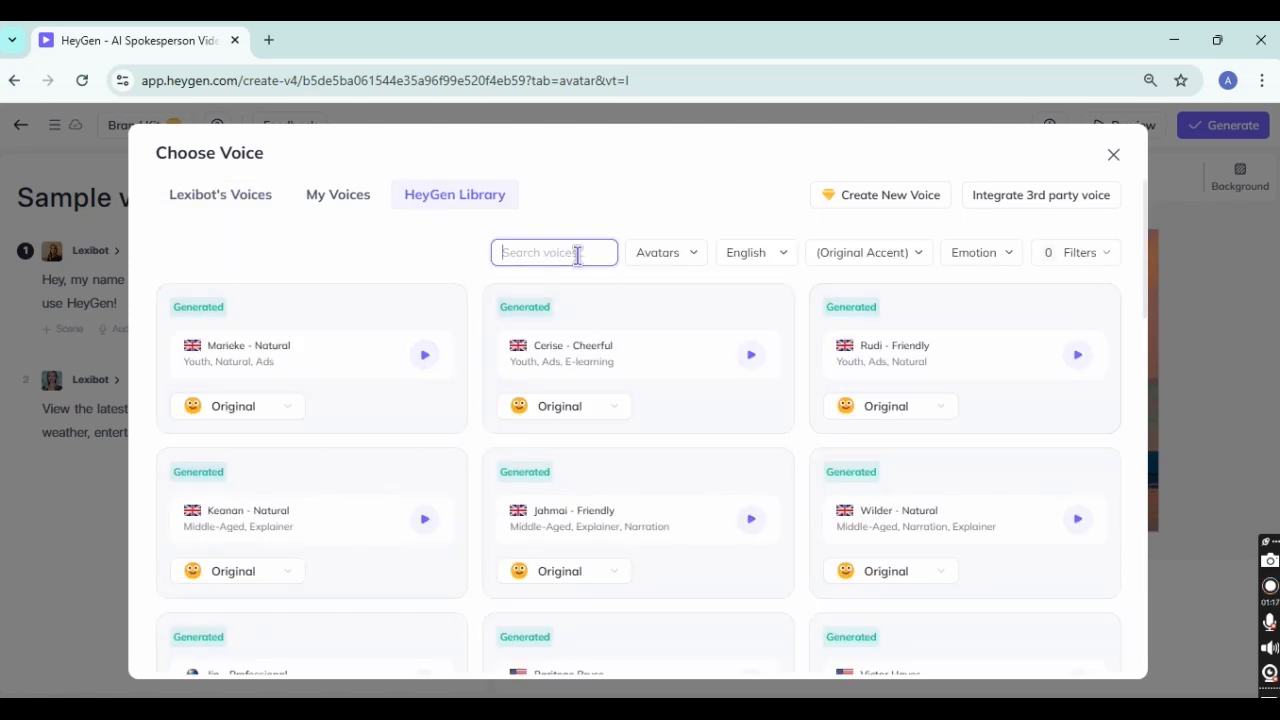
type("canadian")
key("BackSpace")
key("BackSpace")
key("BackSpace")
key("BackSpace")
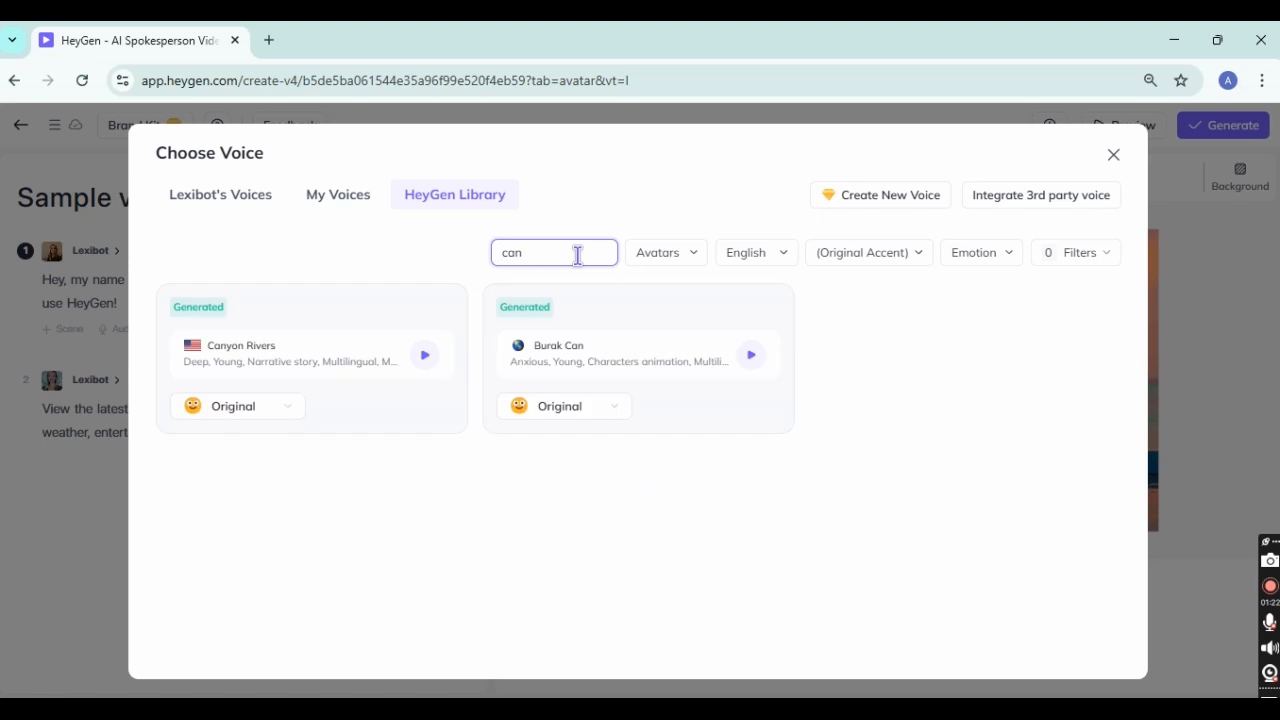
key("BackSpace")
key("BackSpace")
key("BackSpace")
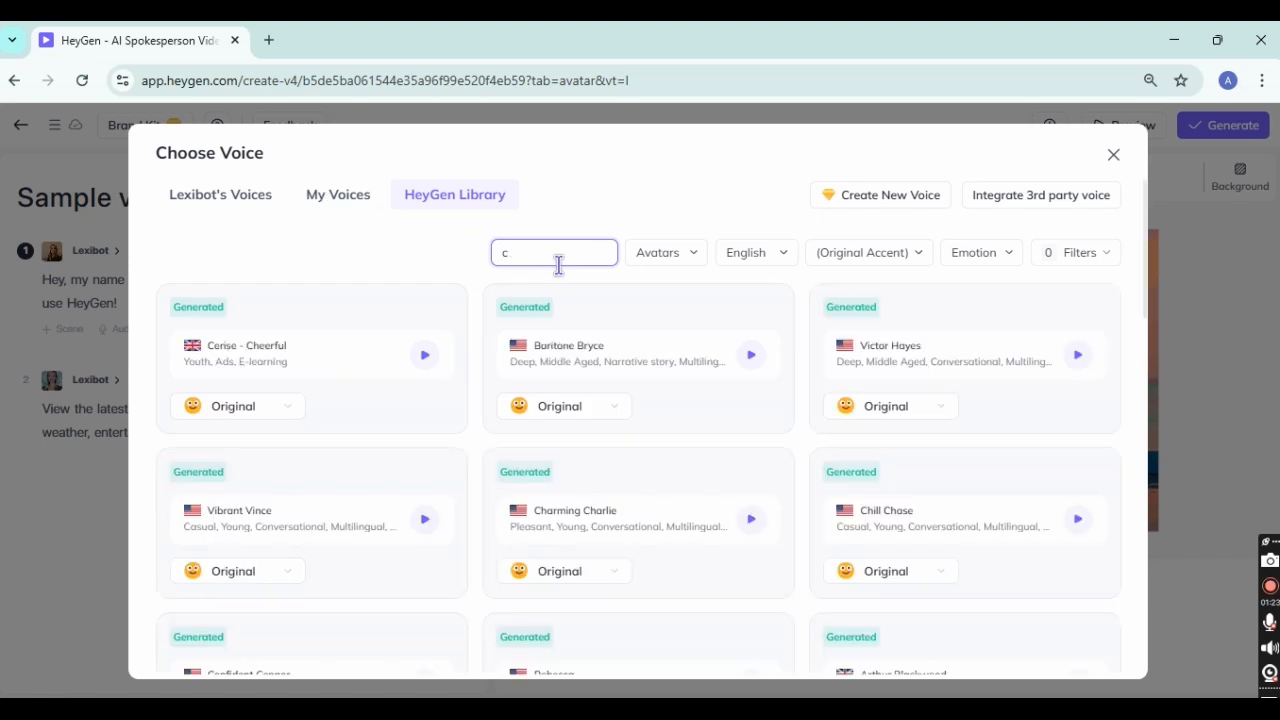
Filter the library voices by Female, Conversational, Ads and Social, and Middle-aged.
left_click(1100, 253)
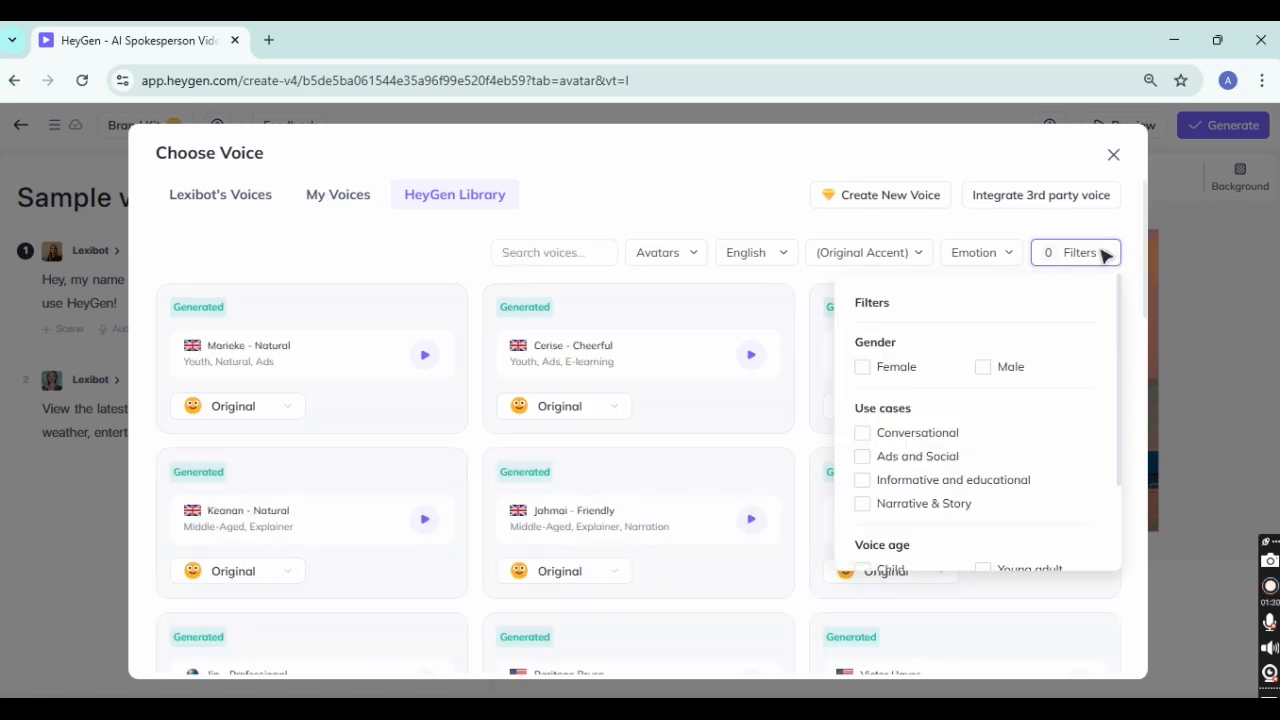
left_click(862, 433)
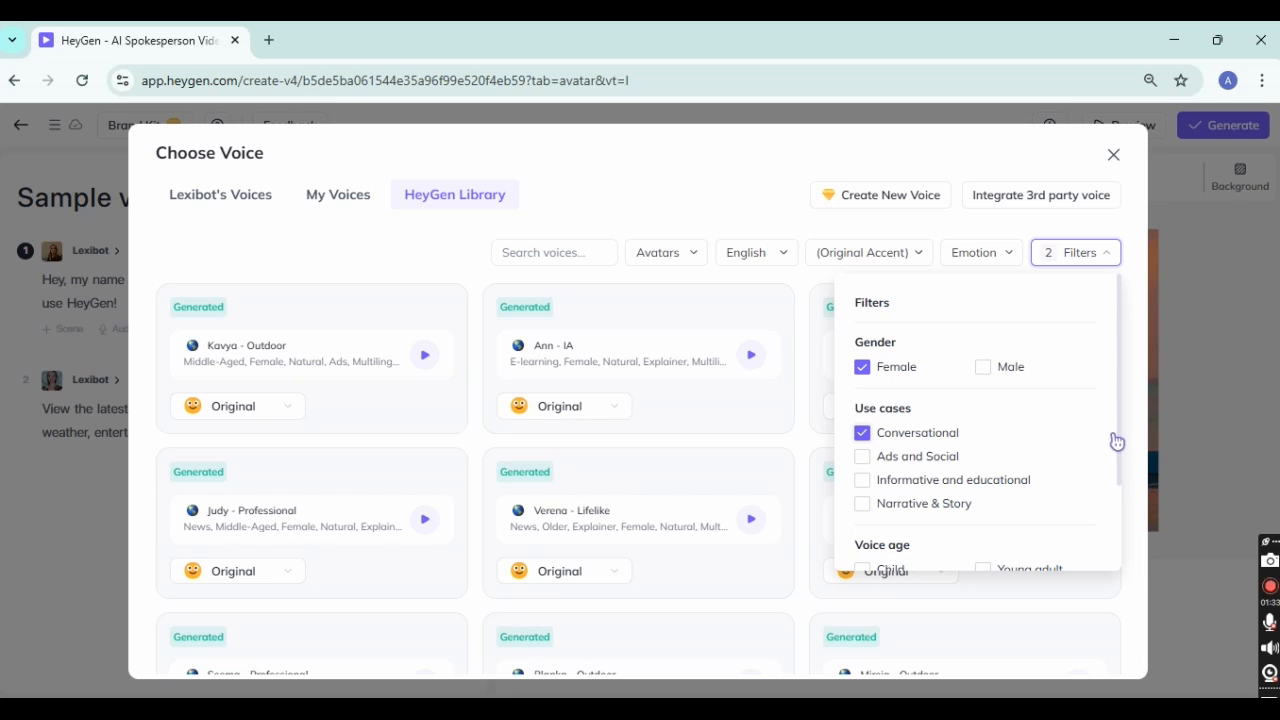
left_click(990, 455)
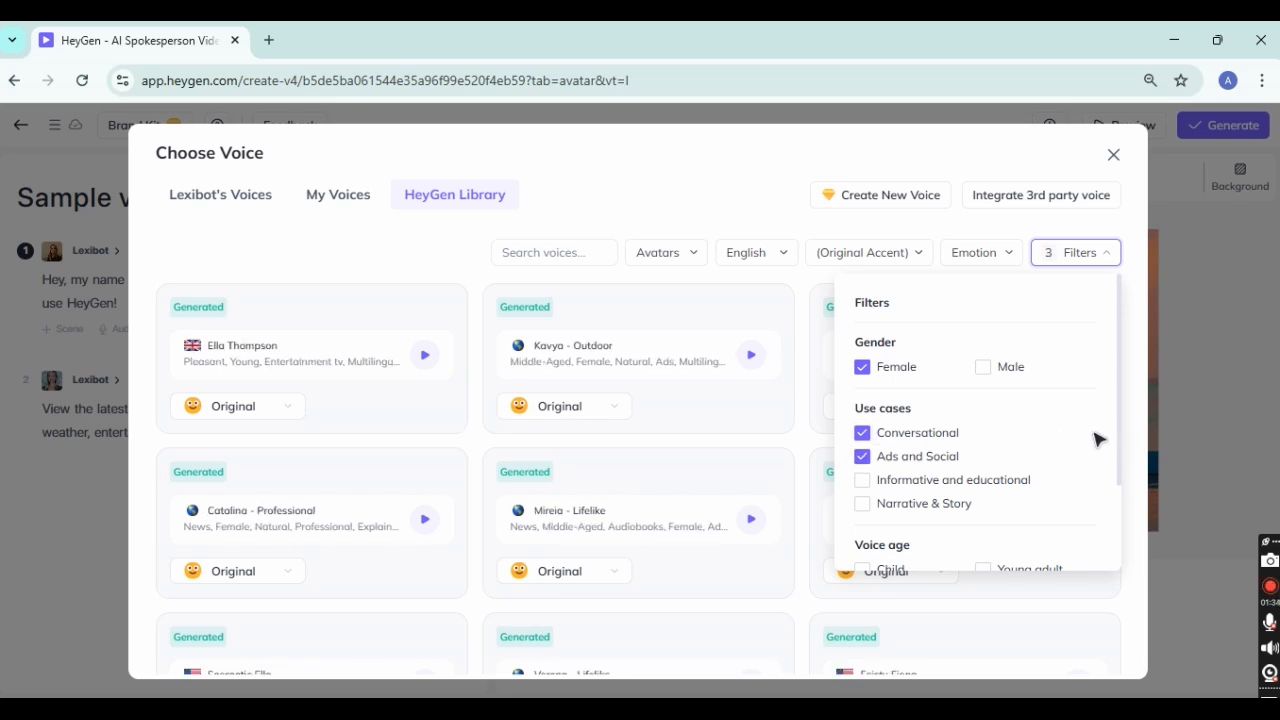
left_click_drag(1120, 444, 1134, 537)
left_click(905, 481)
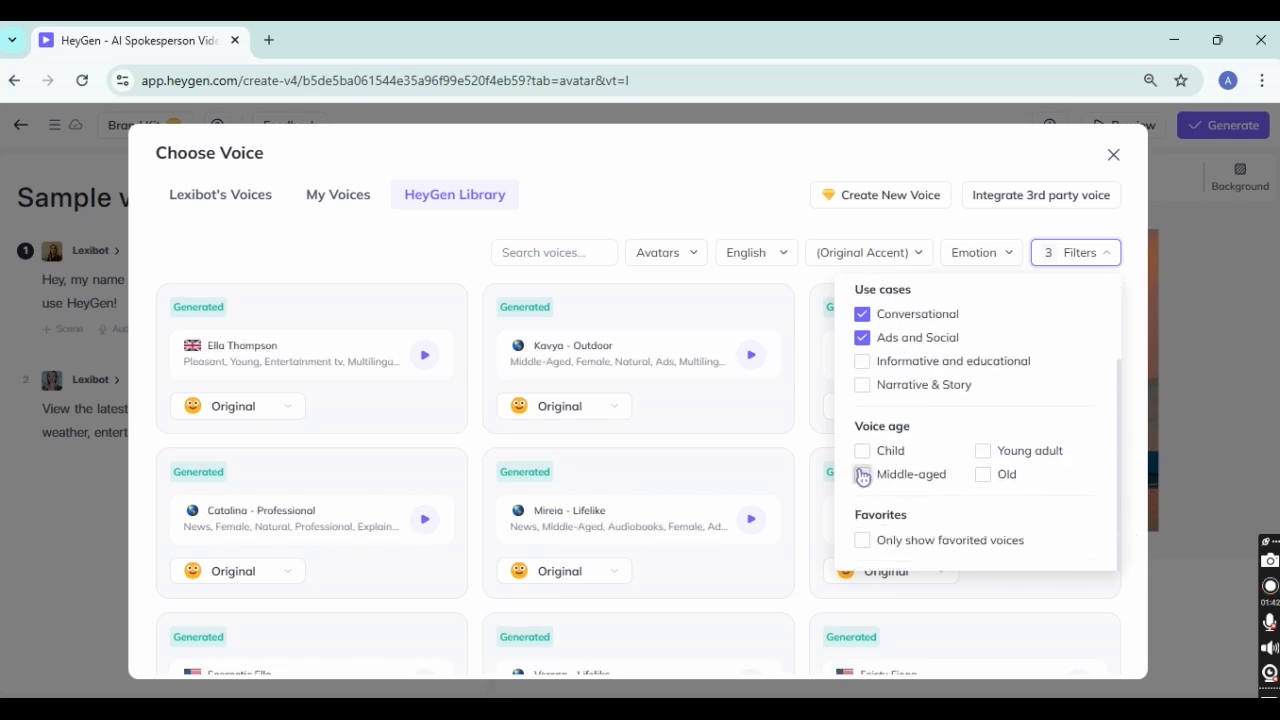
left_click(600, 210)
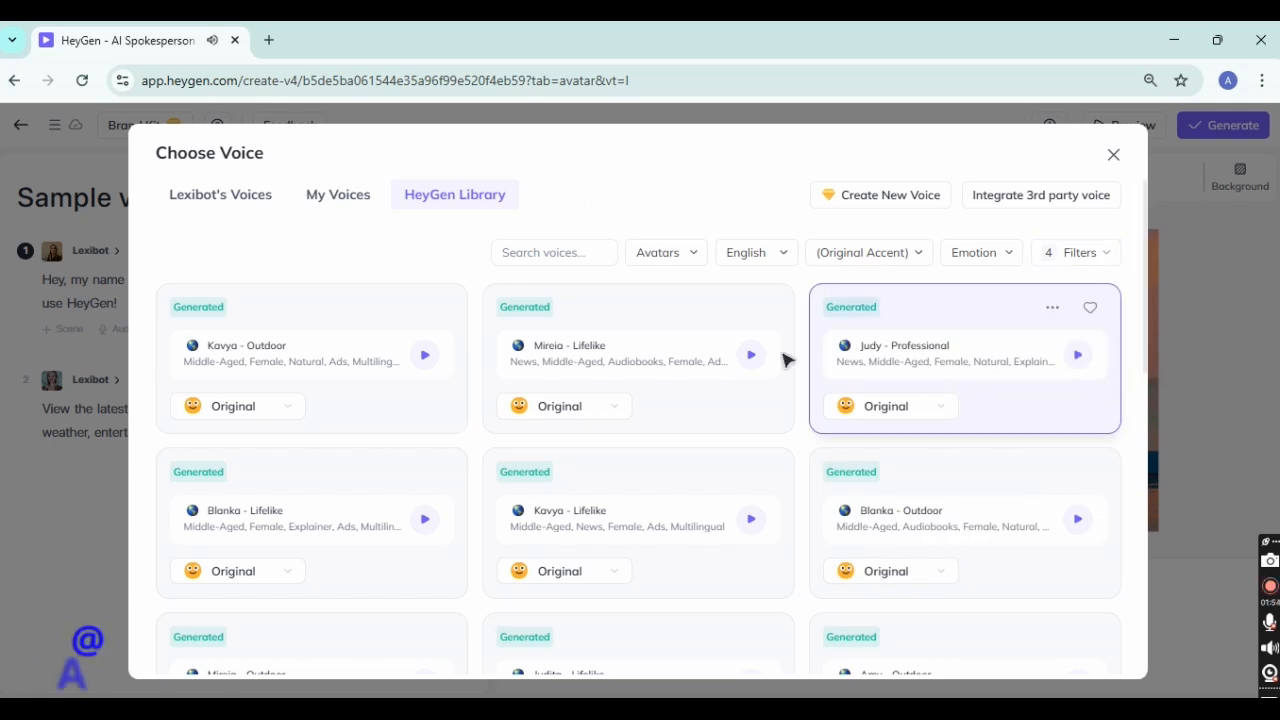
Listen to samples of Kavya, Blanka, Yola and Emilia voices, check the Aubrey - Outdoor voice's emotion options, and leave the voice library.
left_click(426, 357)
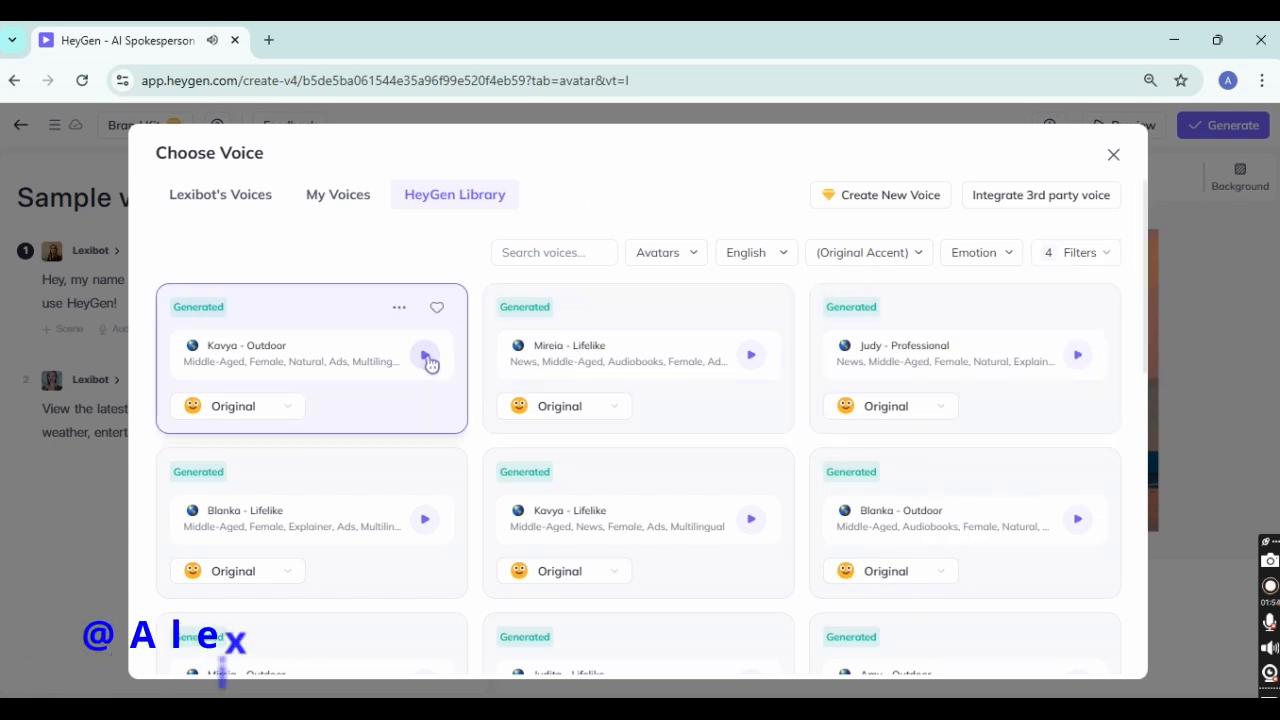
left_click(426, 521)
left_click(750, 520)
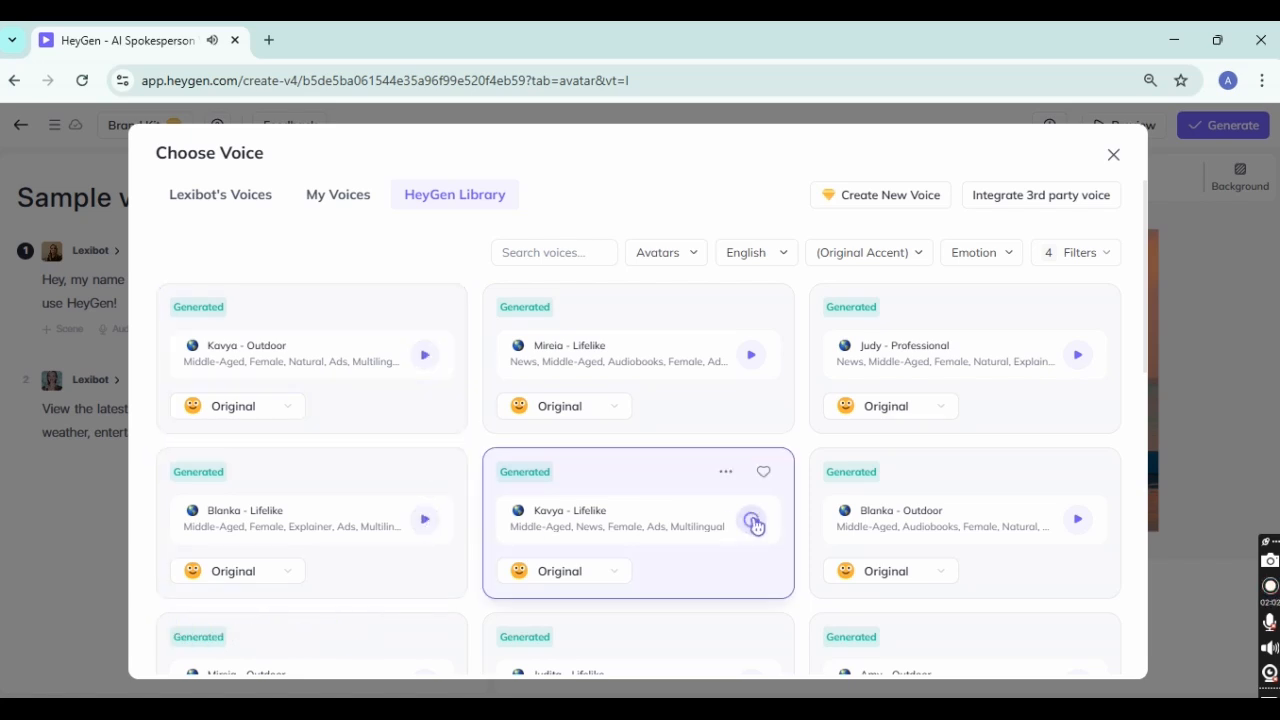
left_click_drag(1154, 409, 1154, 560)
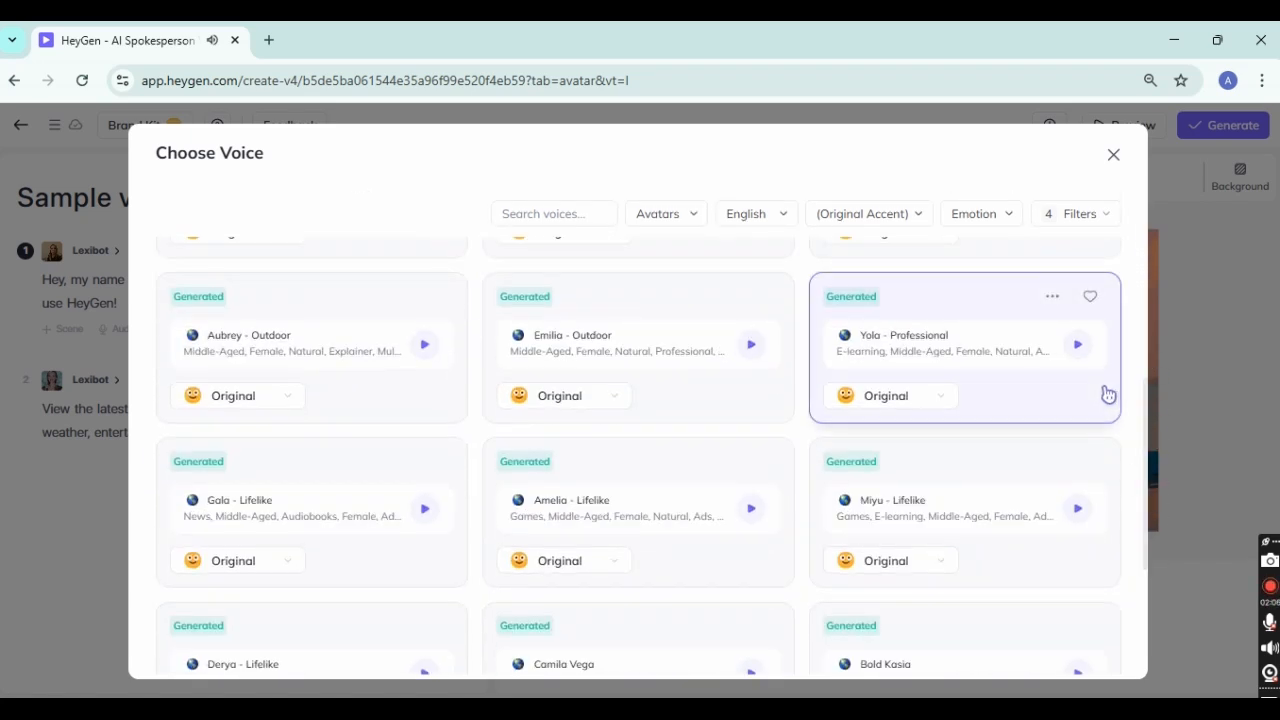
left_click(1082, 349)
left_click(752, 348)
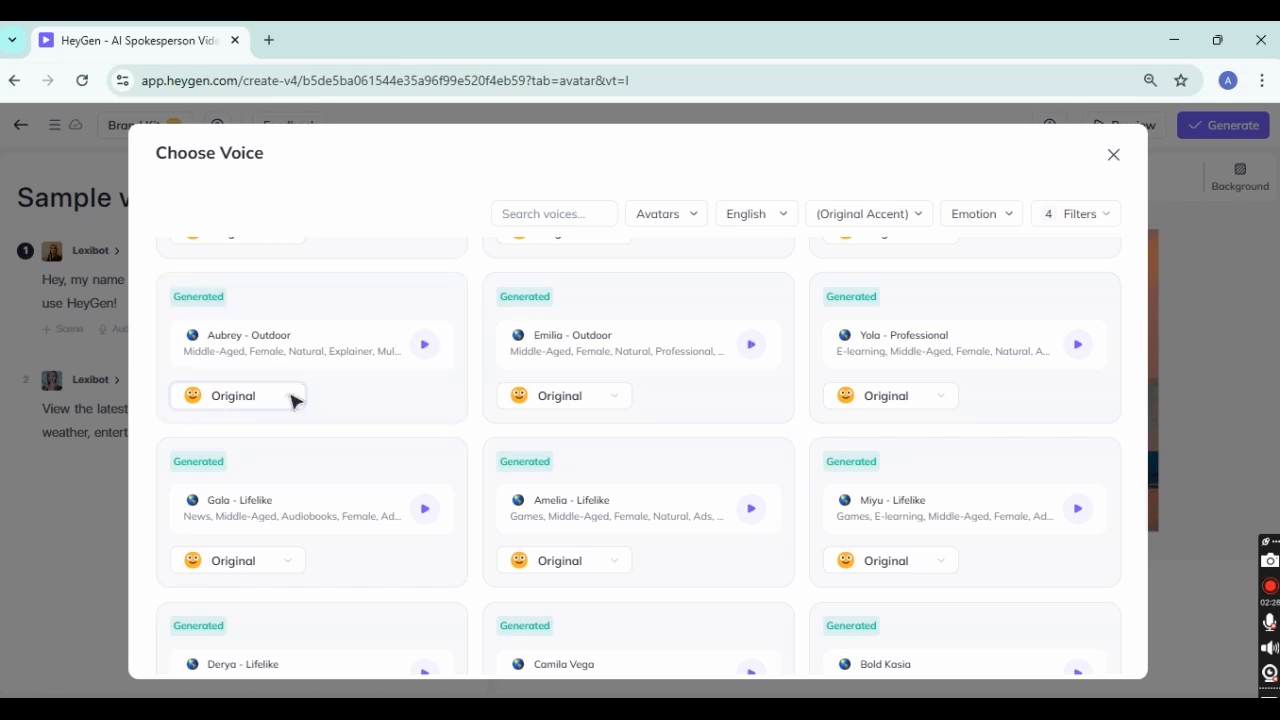
left_click(289, 398)
left_click(249, 360)
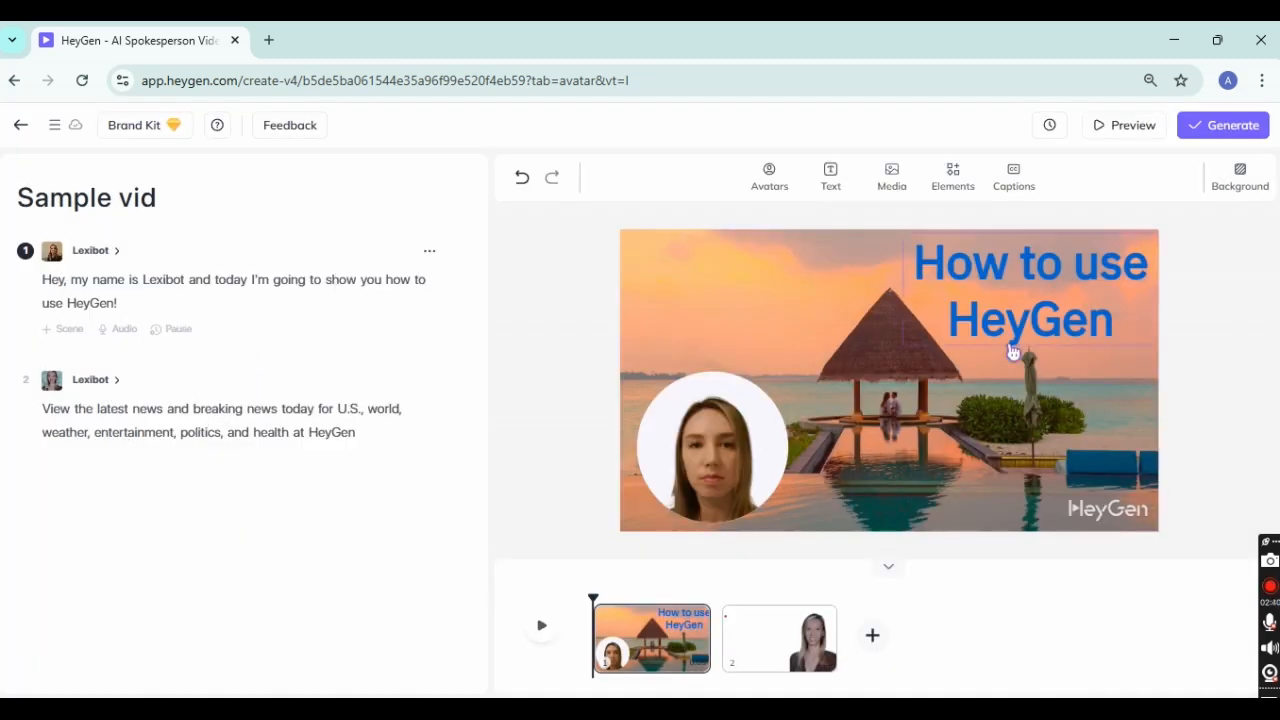
Add the language-learning Agenda scene from the E-Learning V – Light template as the third scene and delete it again.
left_click(880, 640)
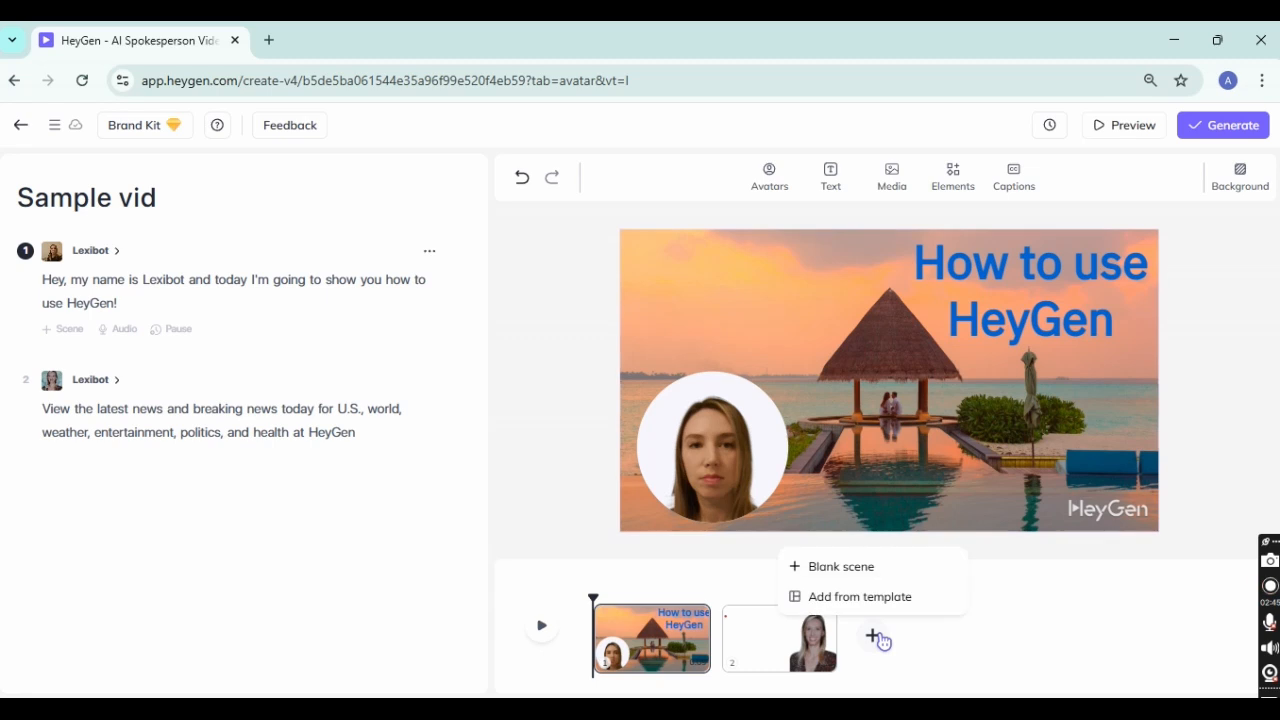
left_click(846, 598)
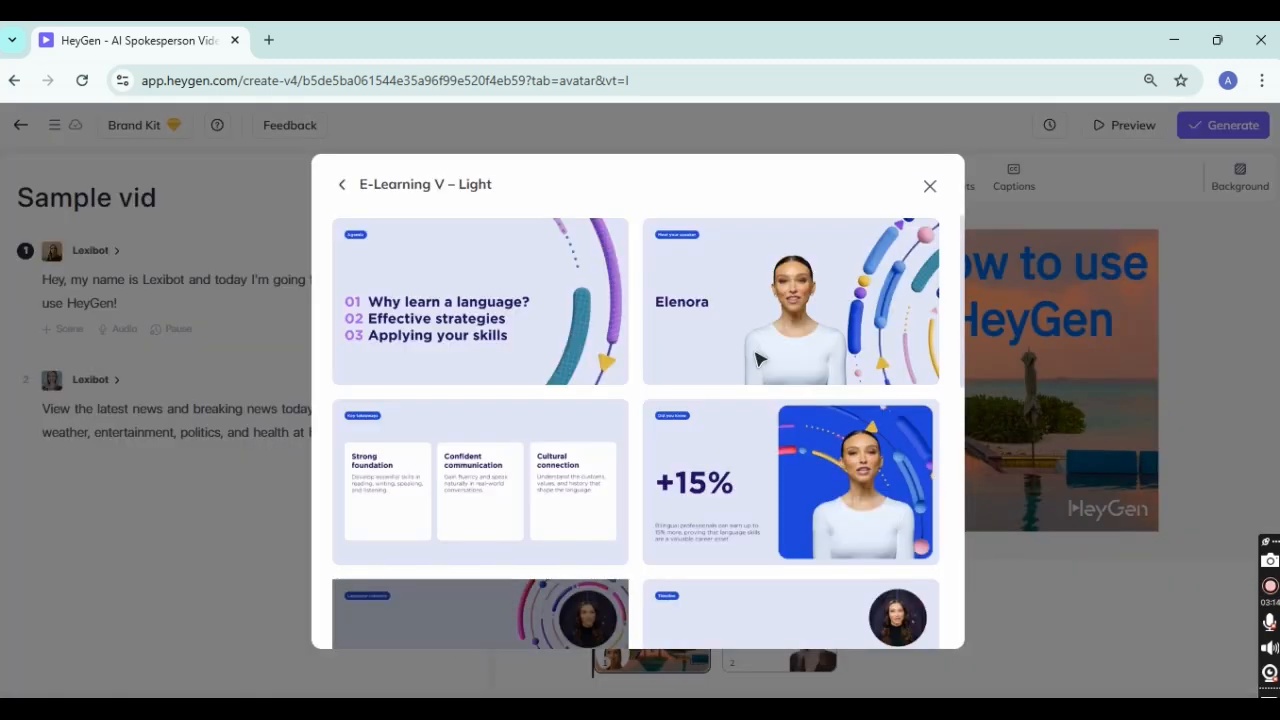
mouse_move(770, 308)
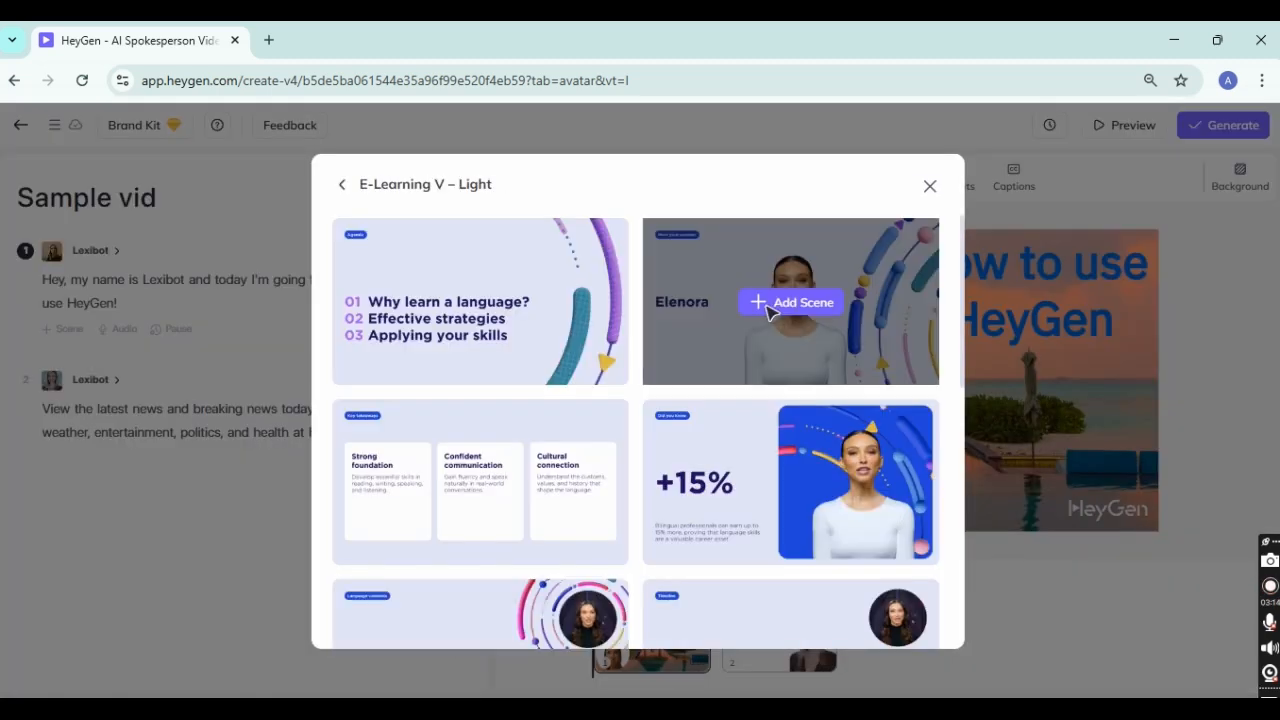
left_click(790, 302)
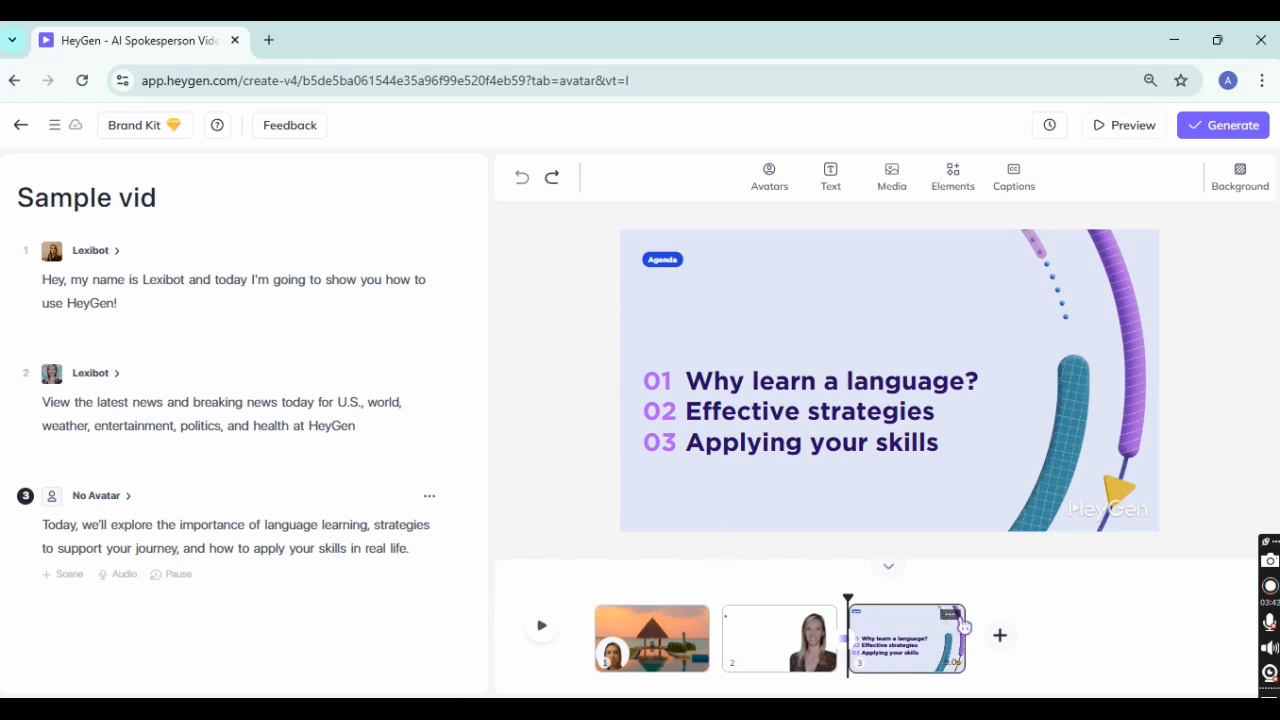
left_click(950, 614)
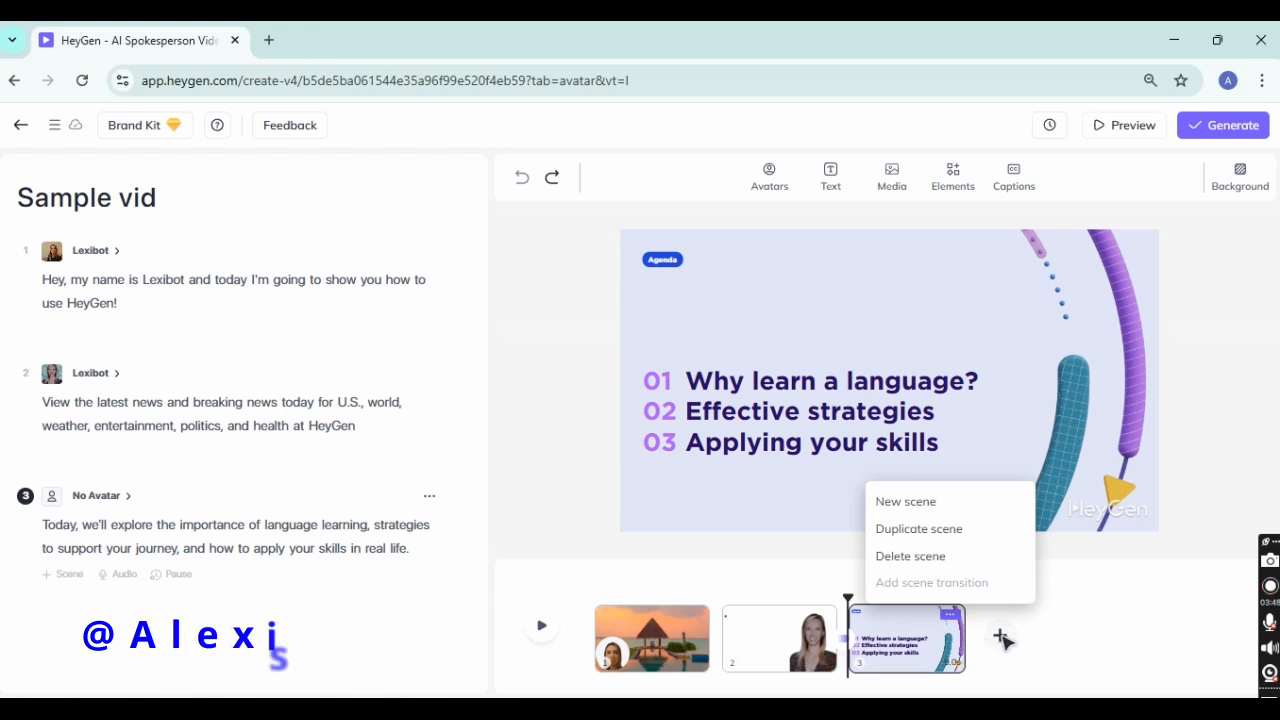
left_click(939, 558)
Add the template scene with the "Why learn a language?" agenda as the third scene.
left_click(872, 635)
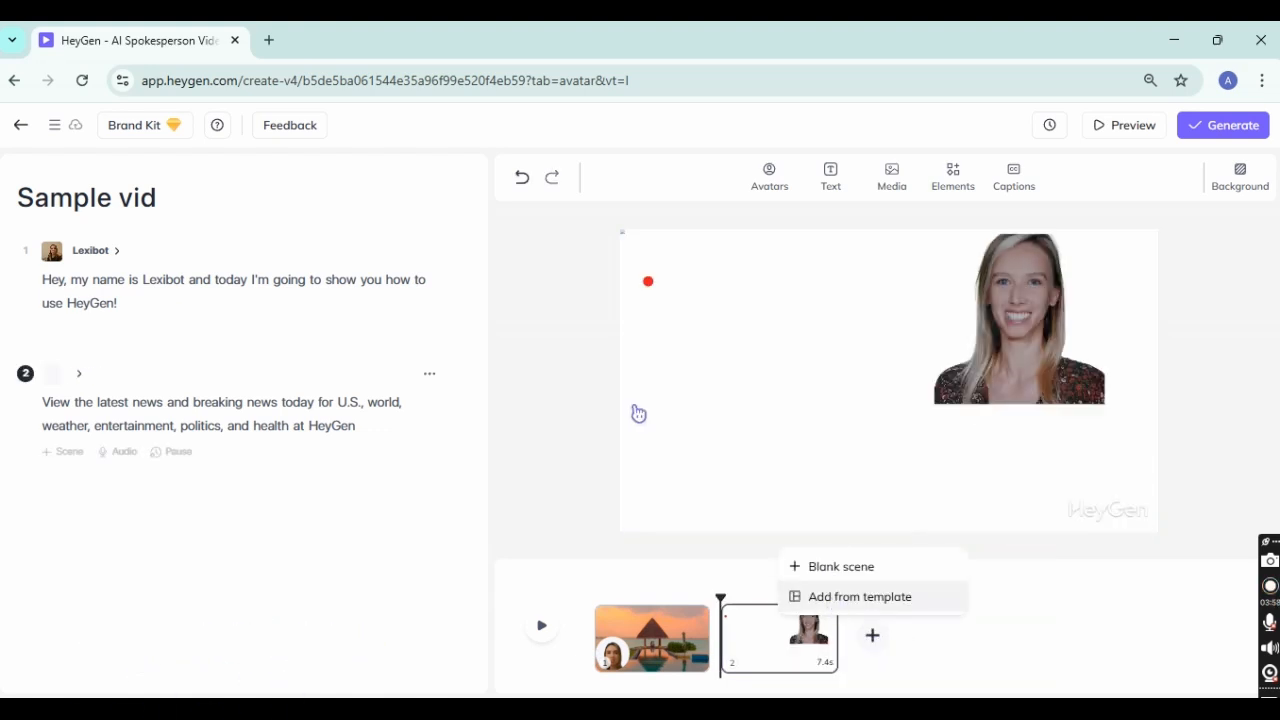
left_click(828, 598)
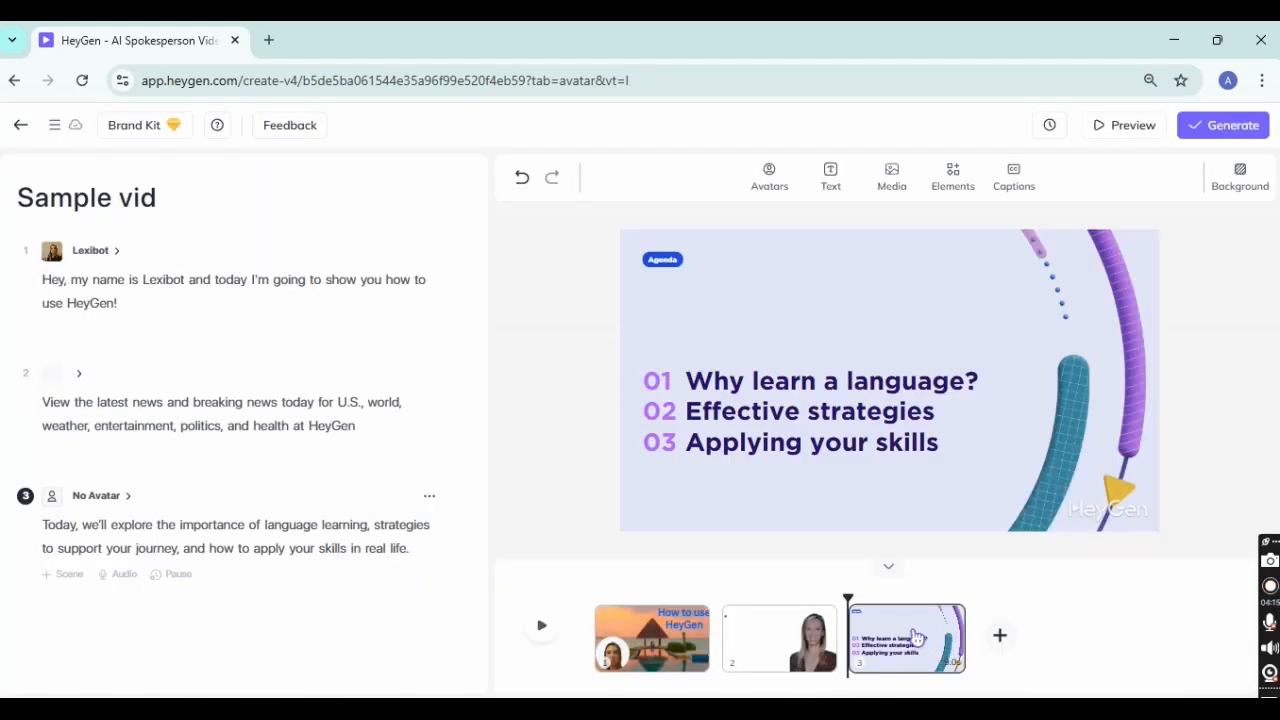
Give the third scene the Lexibot avatar in its Bright-Suited look with the red background and close the look selection.
left_click(108, 497)
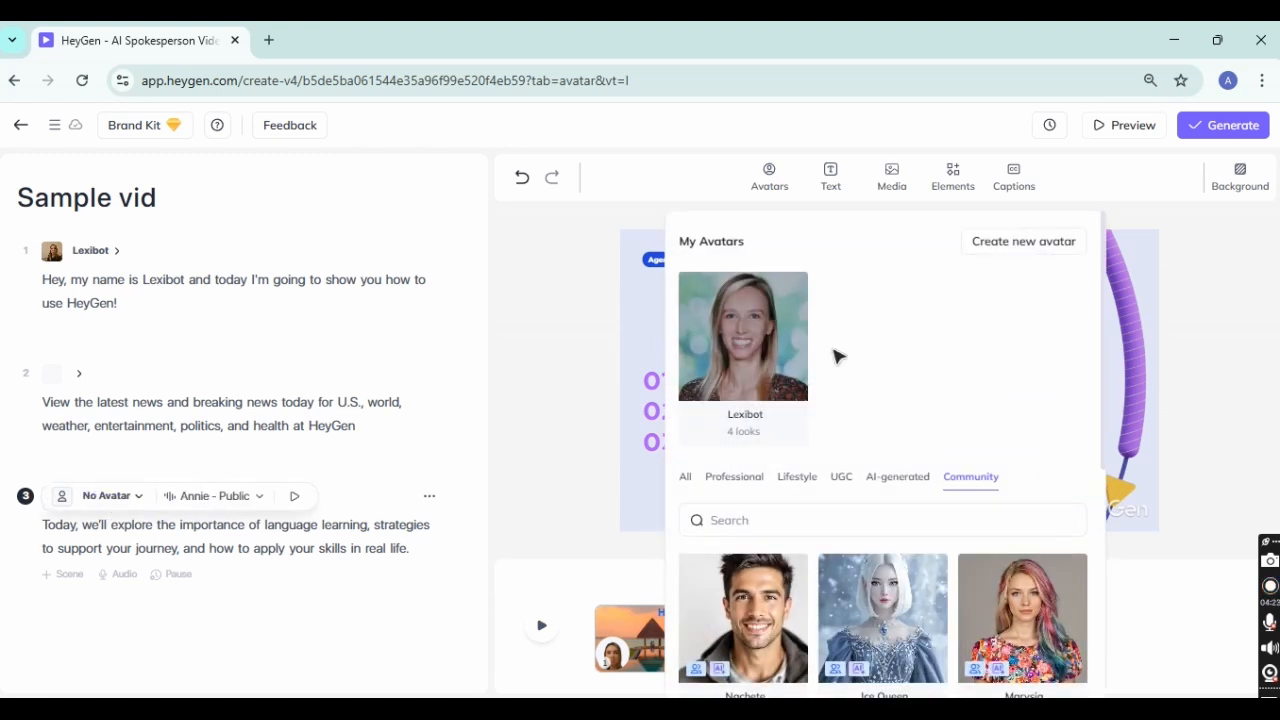
left_click(732, 392)
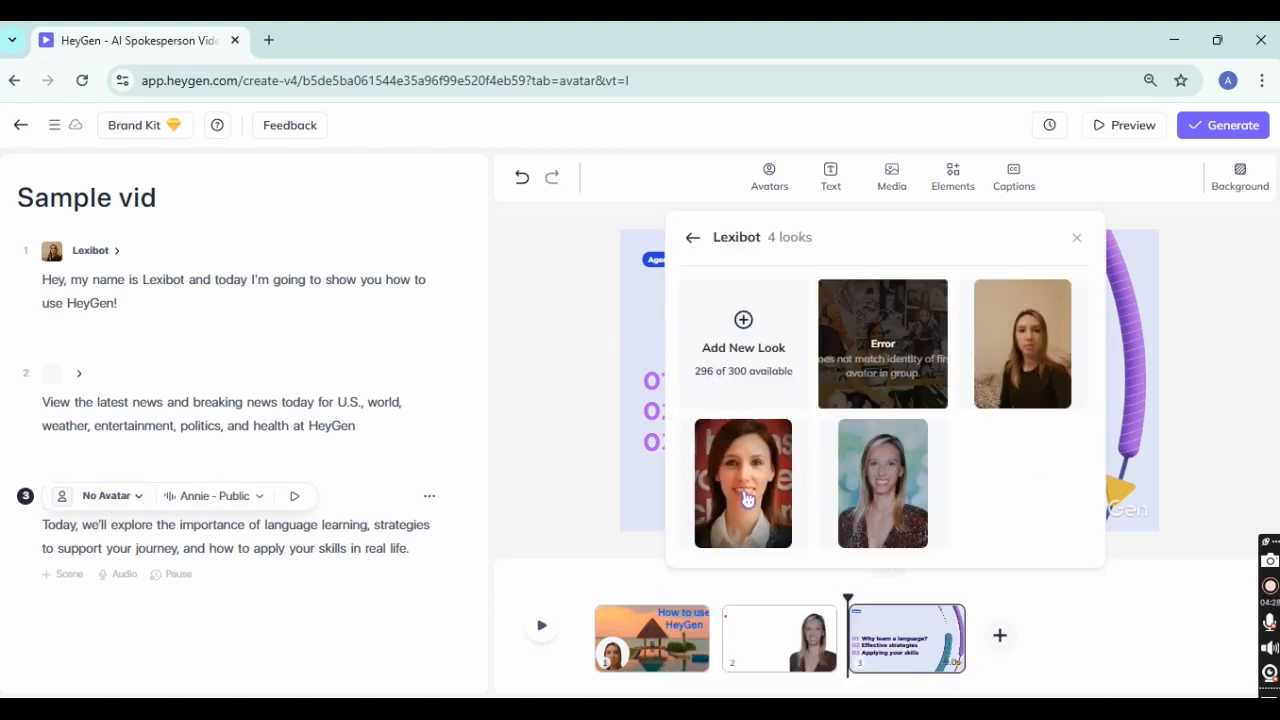
left_click(747, 499)
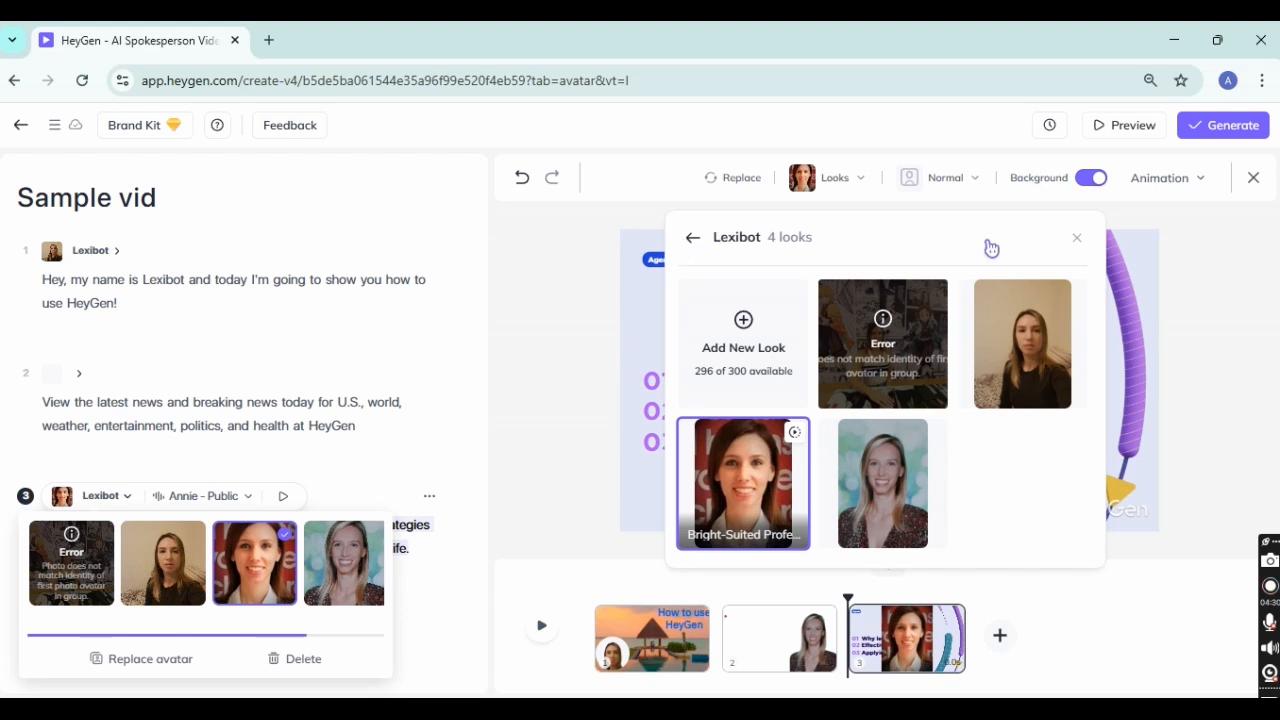
left_click(1078, 241)
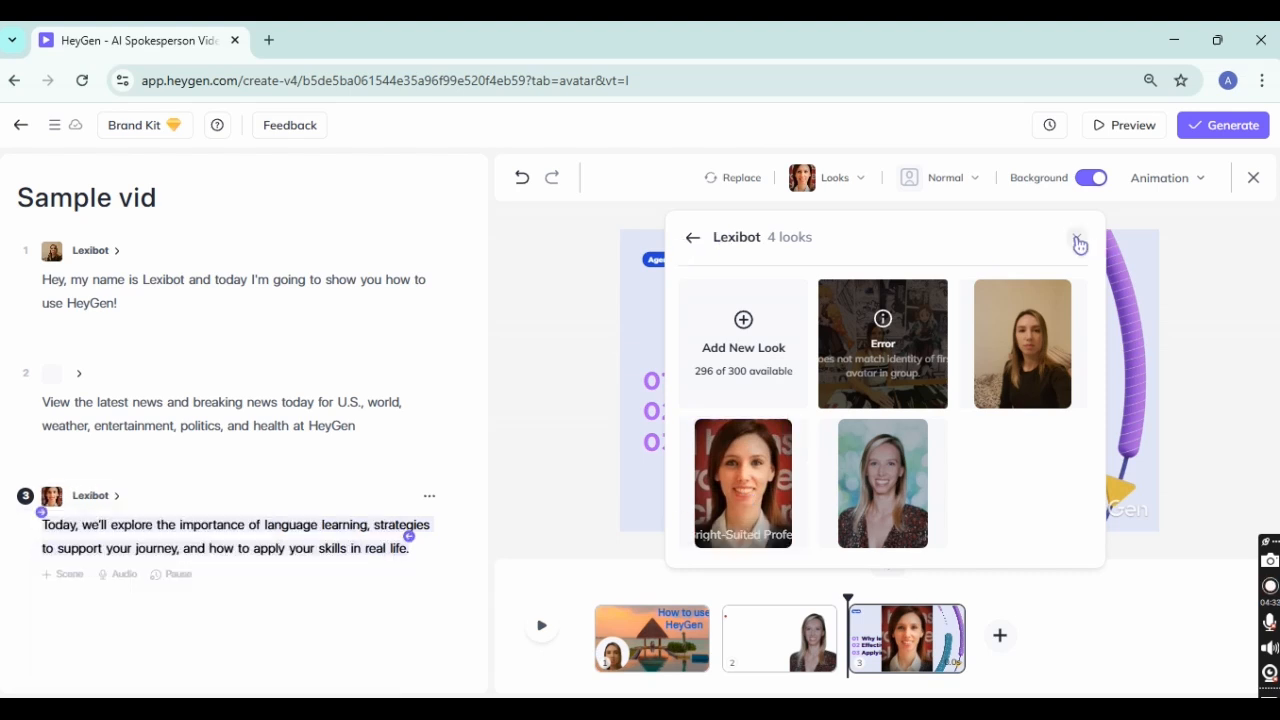
left_click(1078, 241)
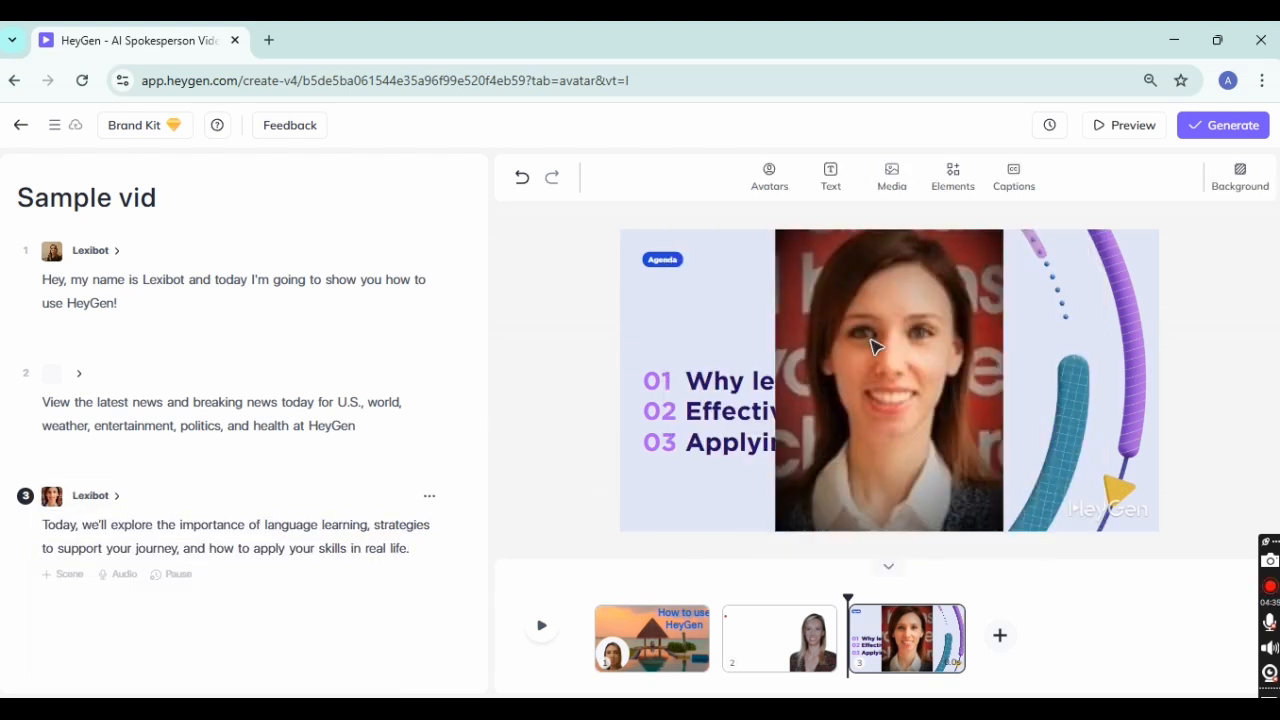
Set the third scene's Lexibot avatar framing to Close and turn off the avatar's background.
left_click(832, 297)
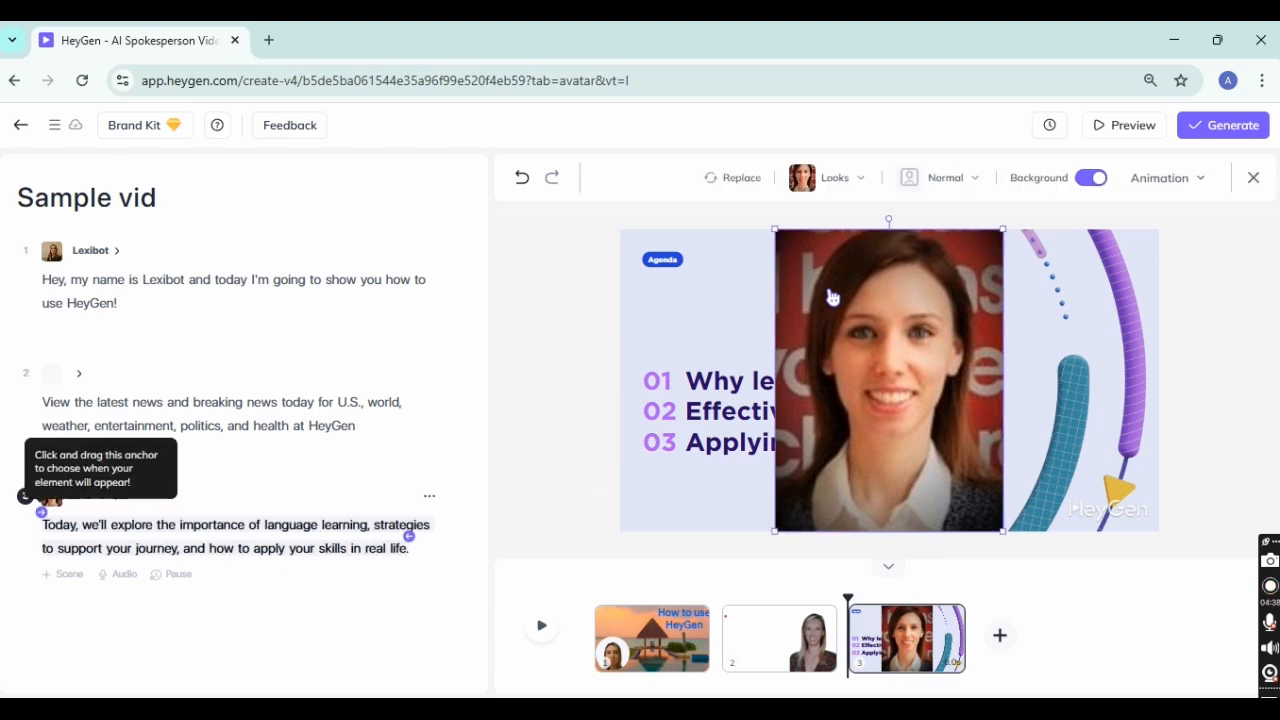
left_click(945, 180)
left_click(942, 232)
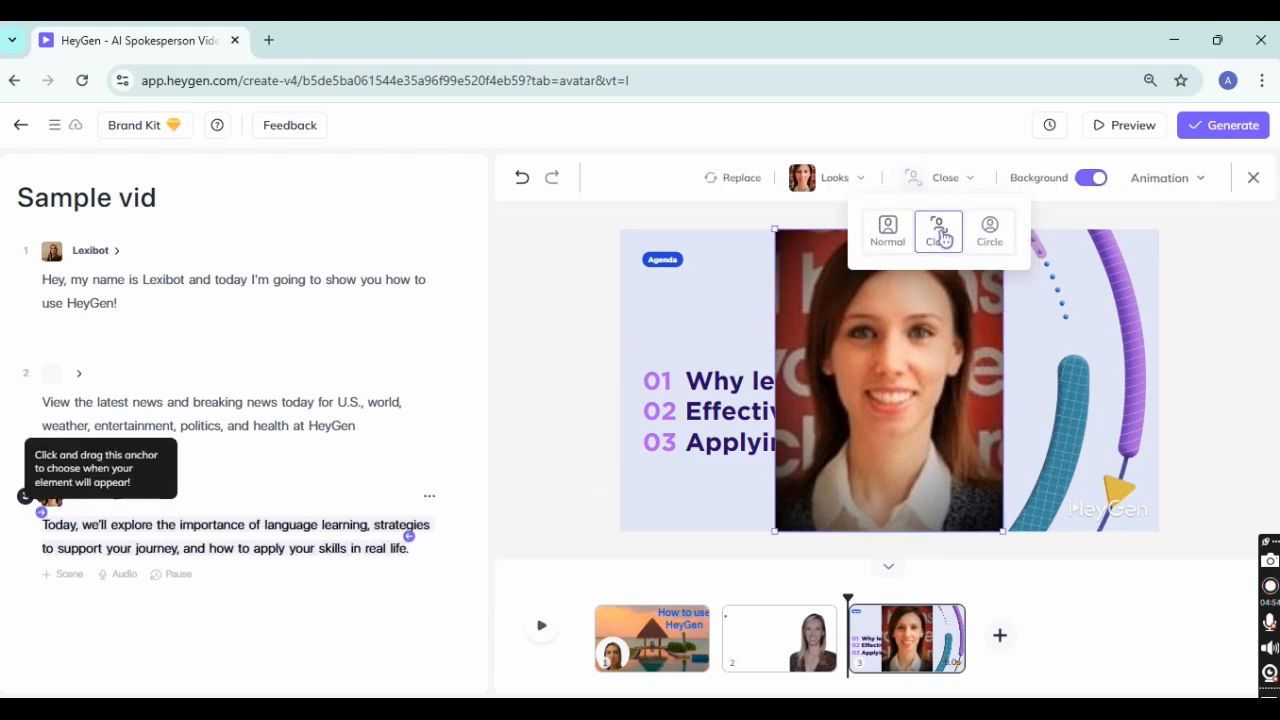
left_click(1094, 180)
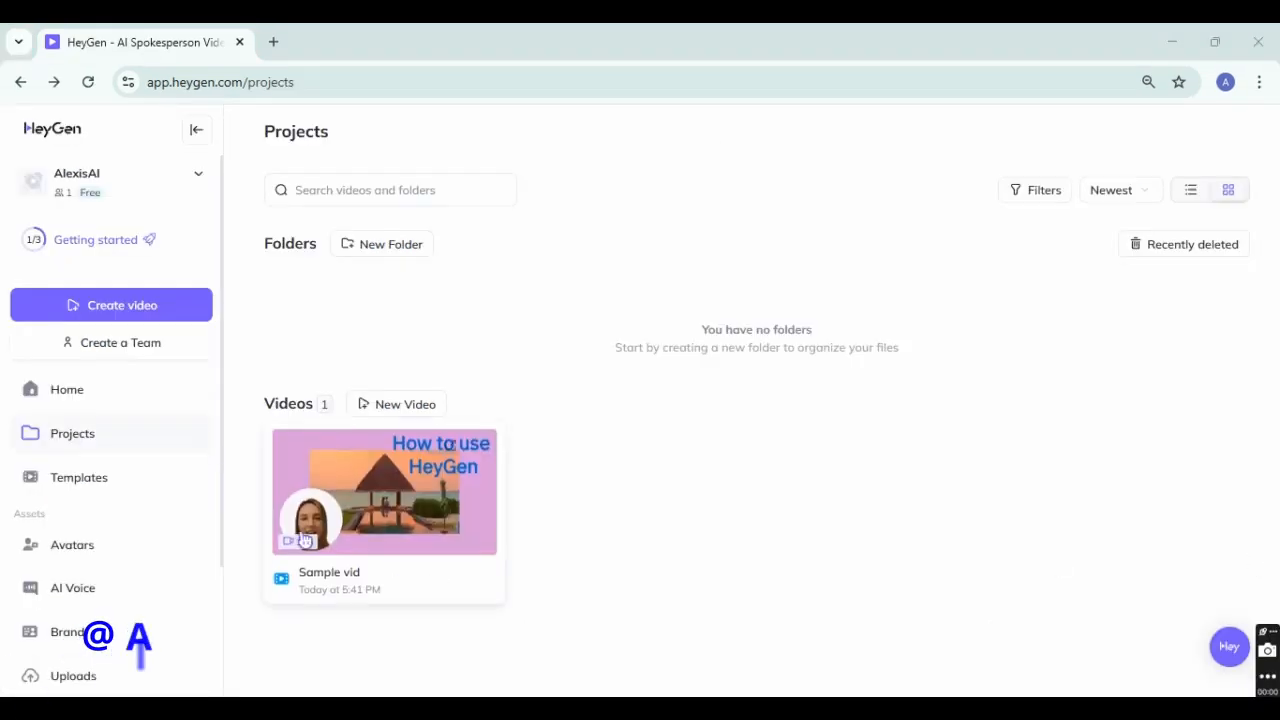
Open the generated video "Sample vid" from the projects and watch it in full screen.
mouse_move(392, 496)
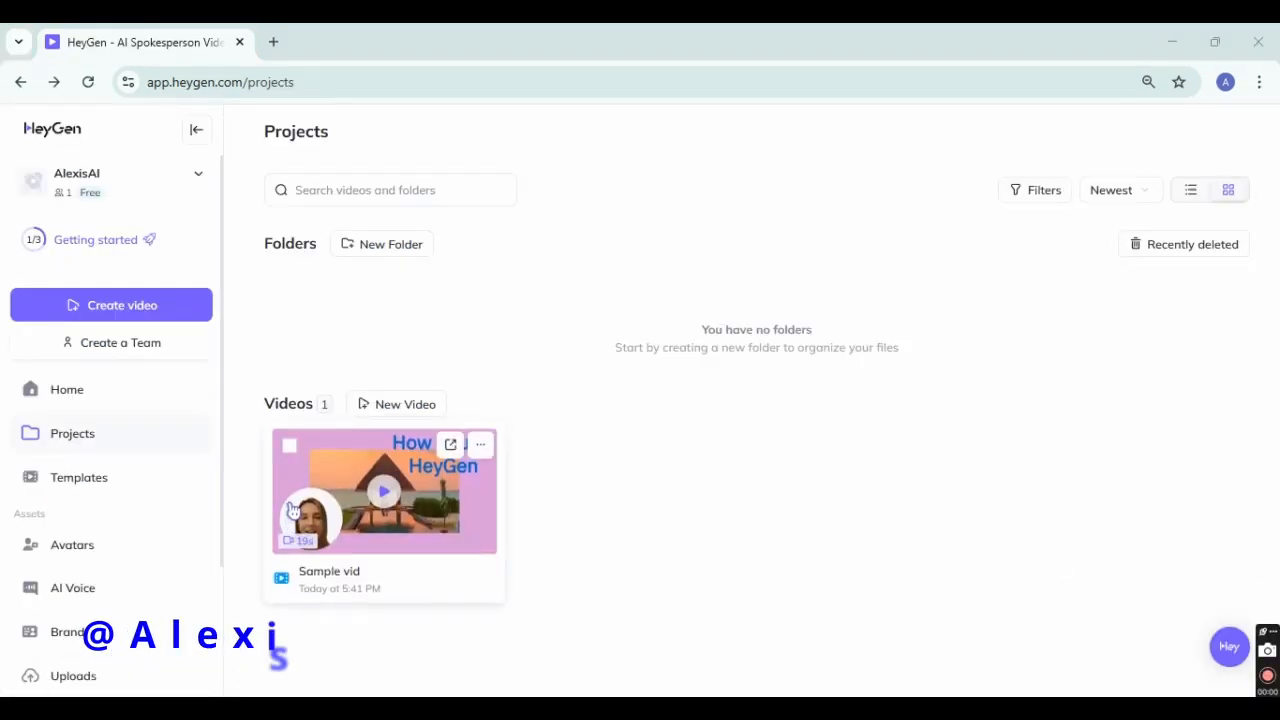
left_click(386, 495)
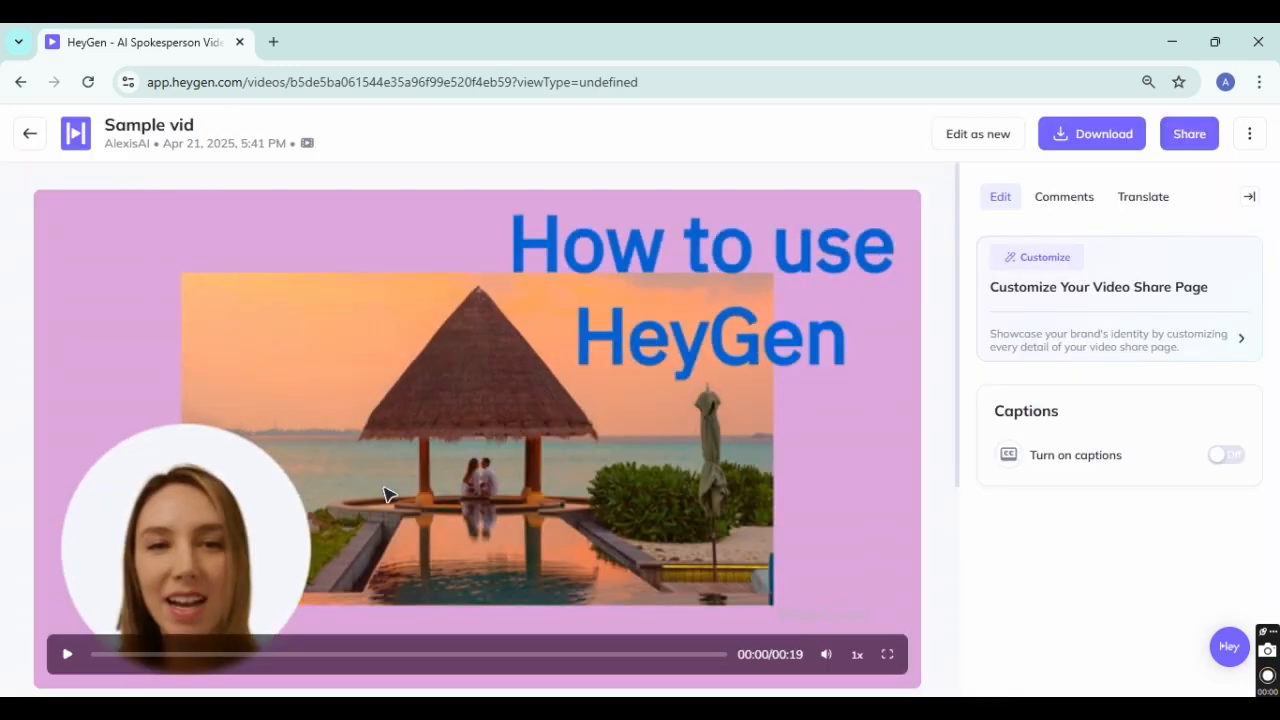
left_click(887, 655)
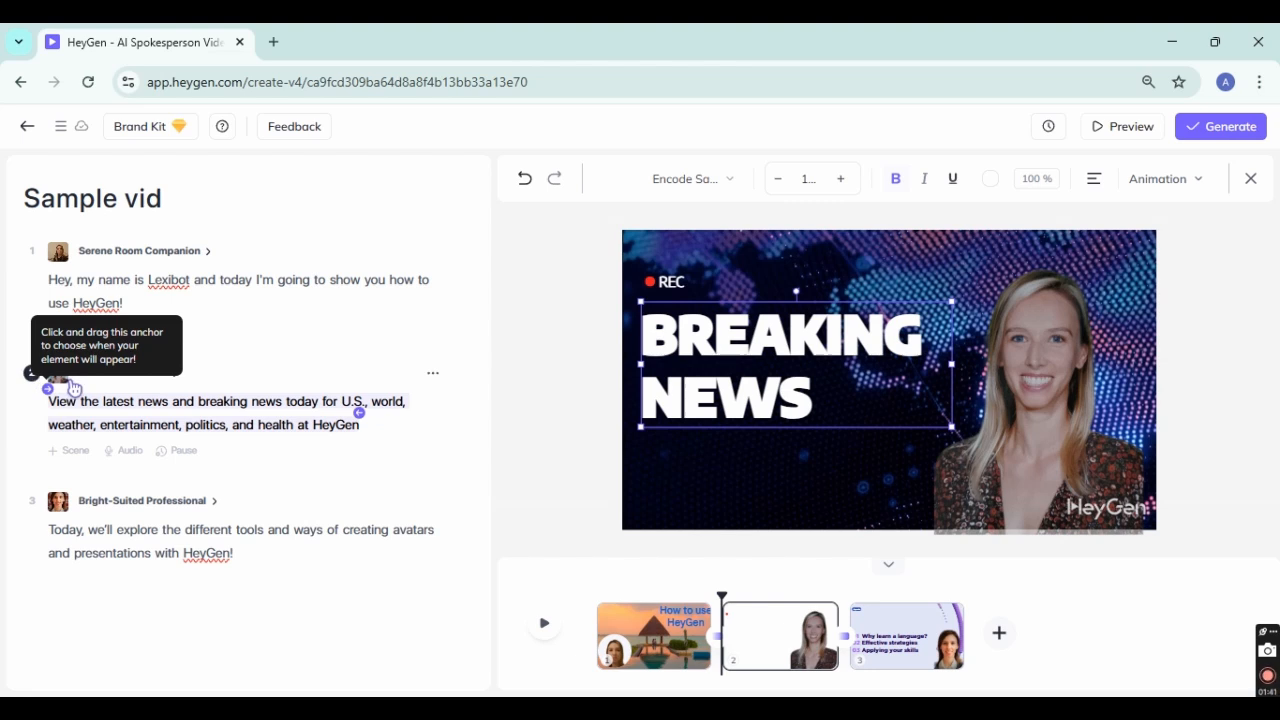
In the second scene, place the BREAKING NEWS heading in the lower left and the avatar against the right edge.
left_click(73, 387)
left_click(61, 389)
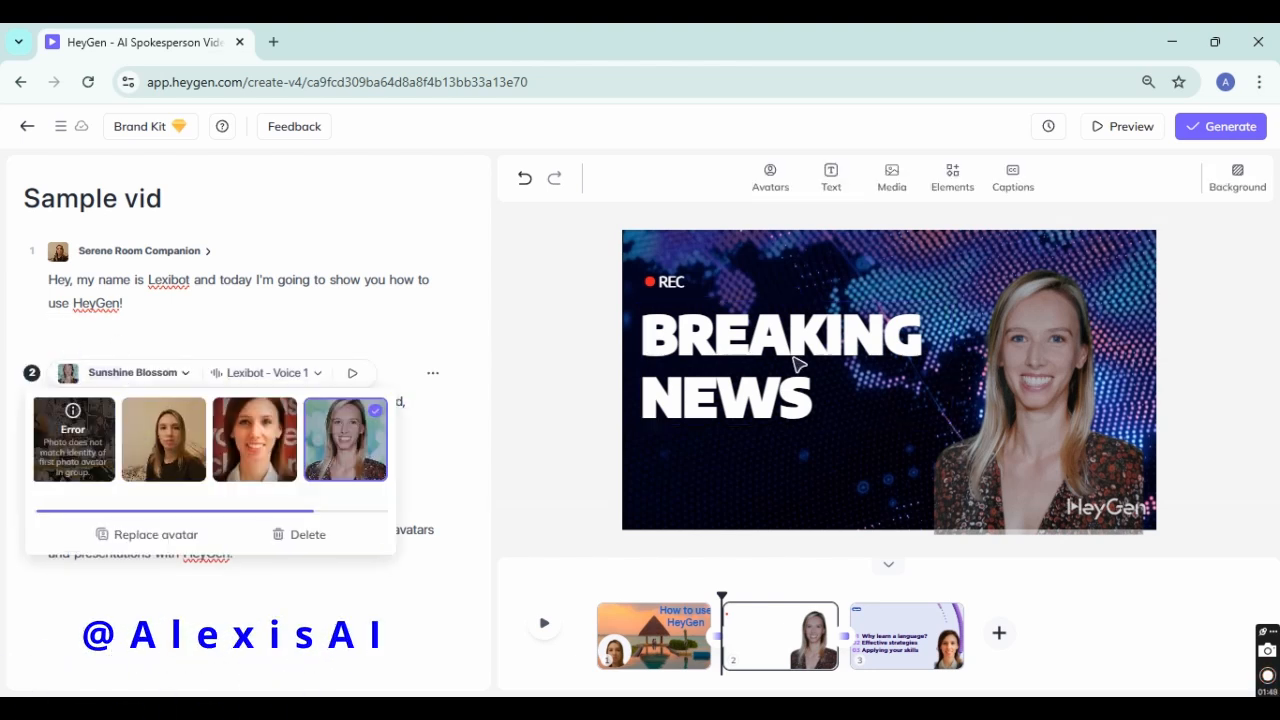
left_click(757, 350)
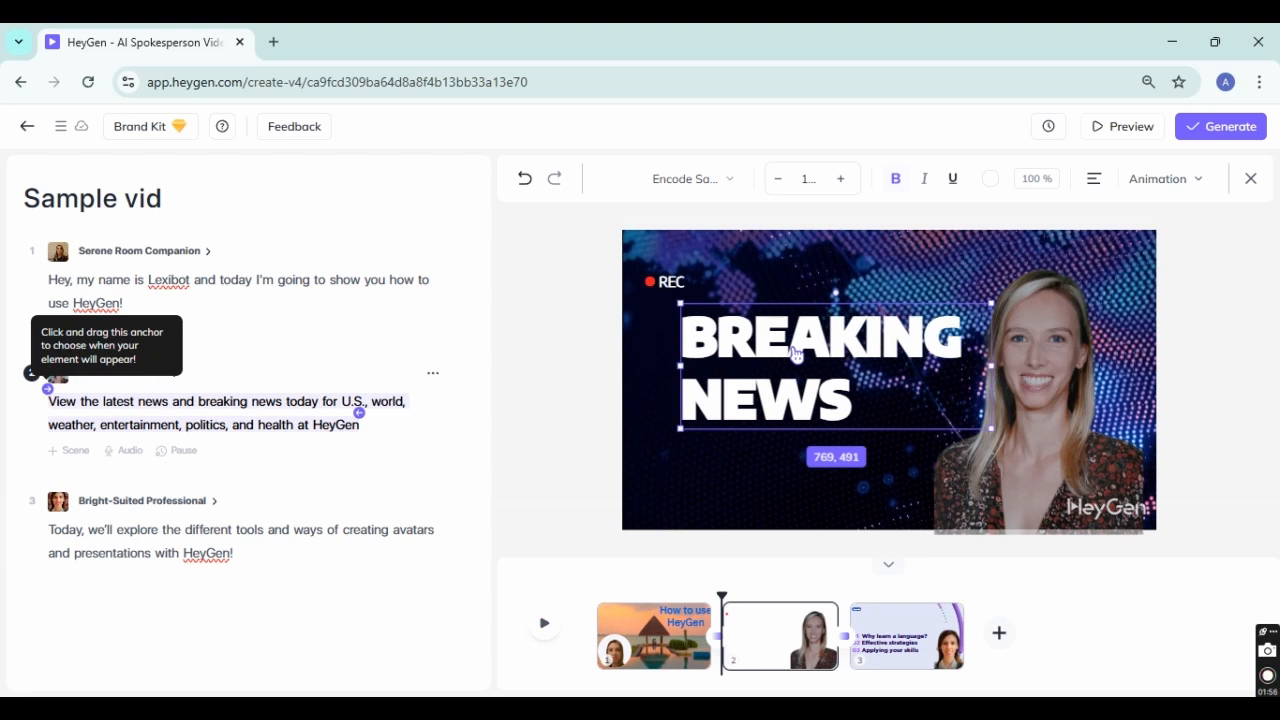
left_click(1122, 365)
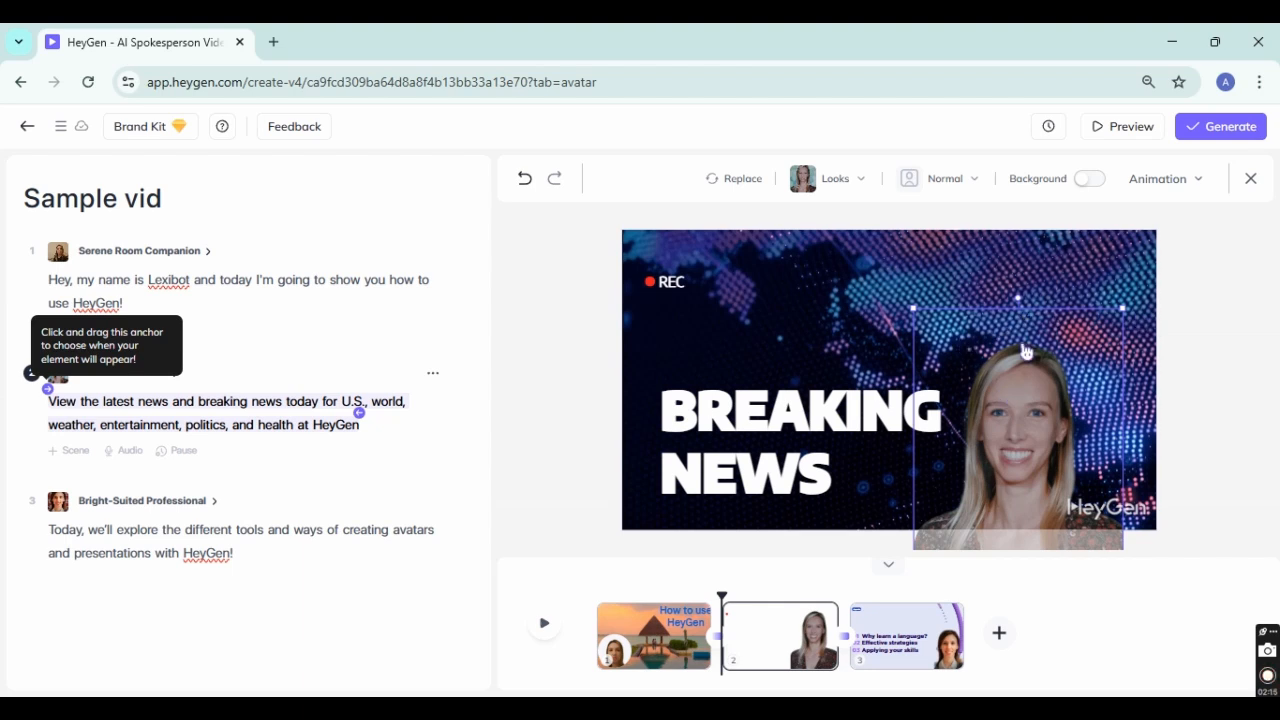
left_click_drag(1026, 351, 1107, 251)
left_click(992, 340)
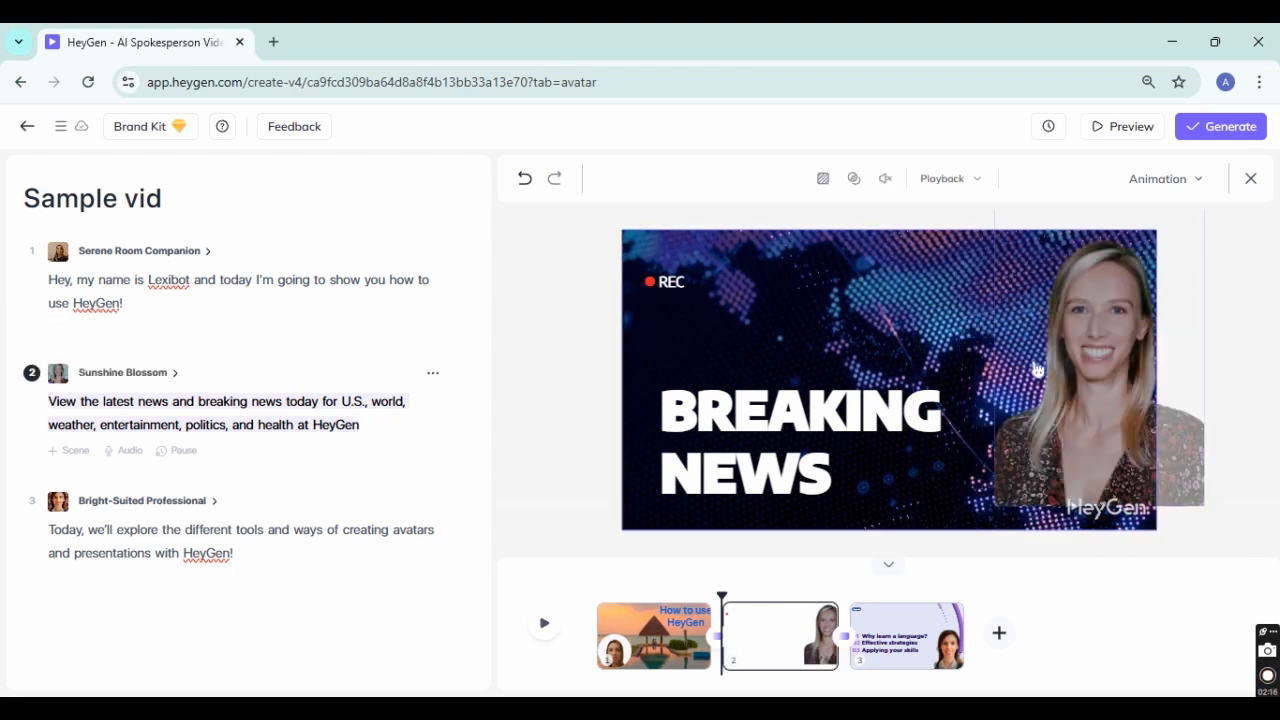
left_click_drag(1063, 398, 1017, 414)
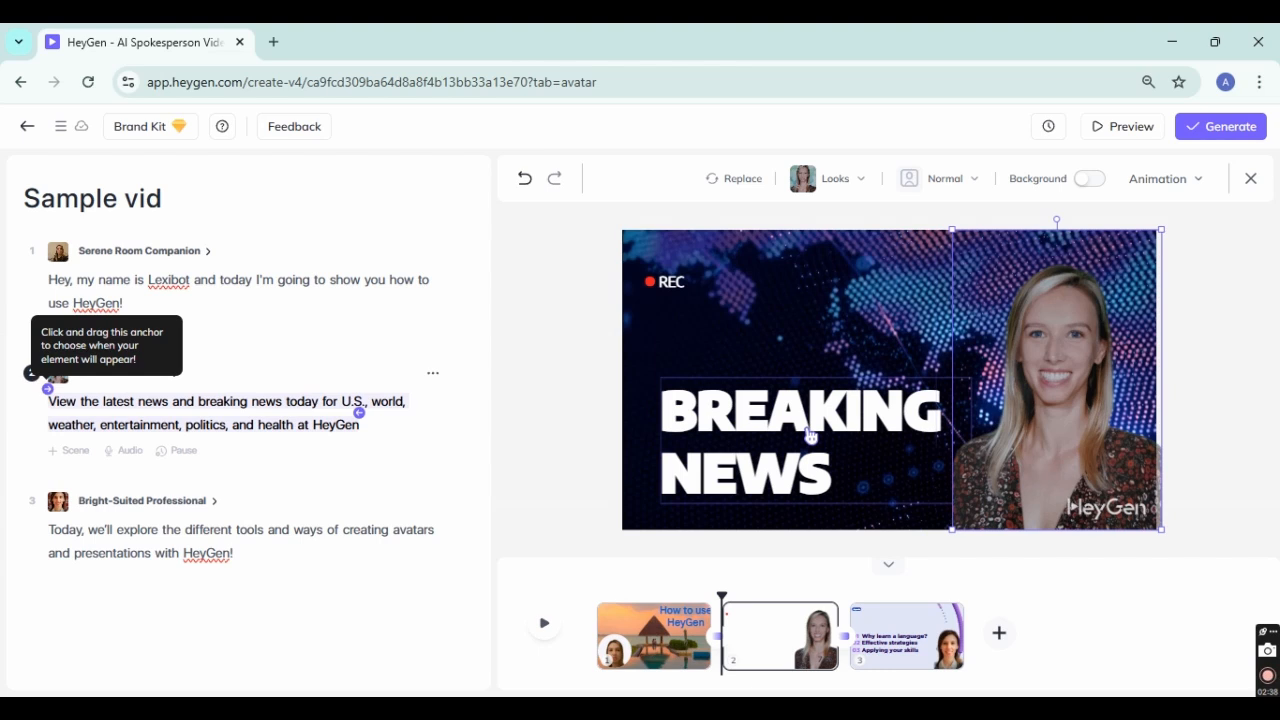
Preview the whole video with its three scenes and return to editing.
left_click(1118, 134)
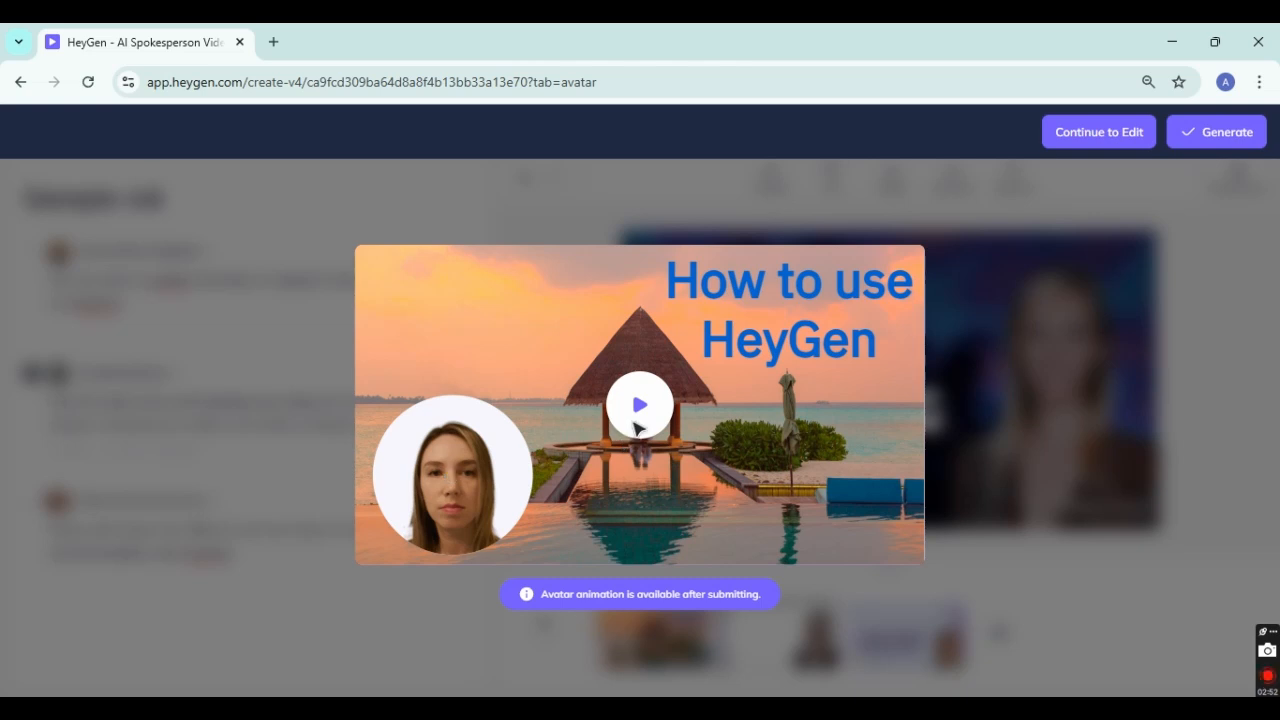
left_click(638, 410)
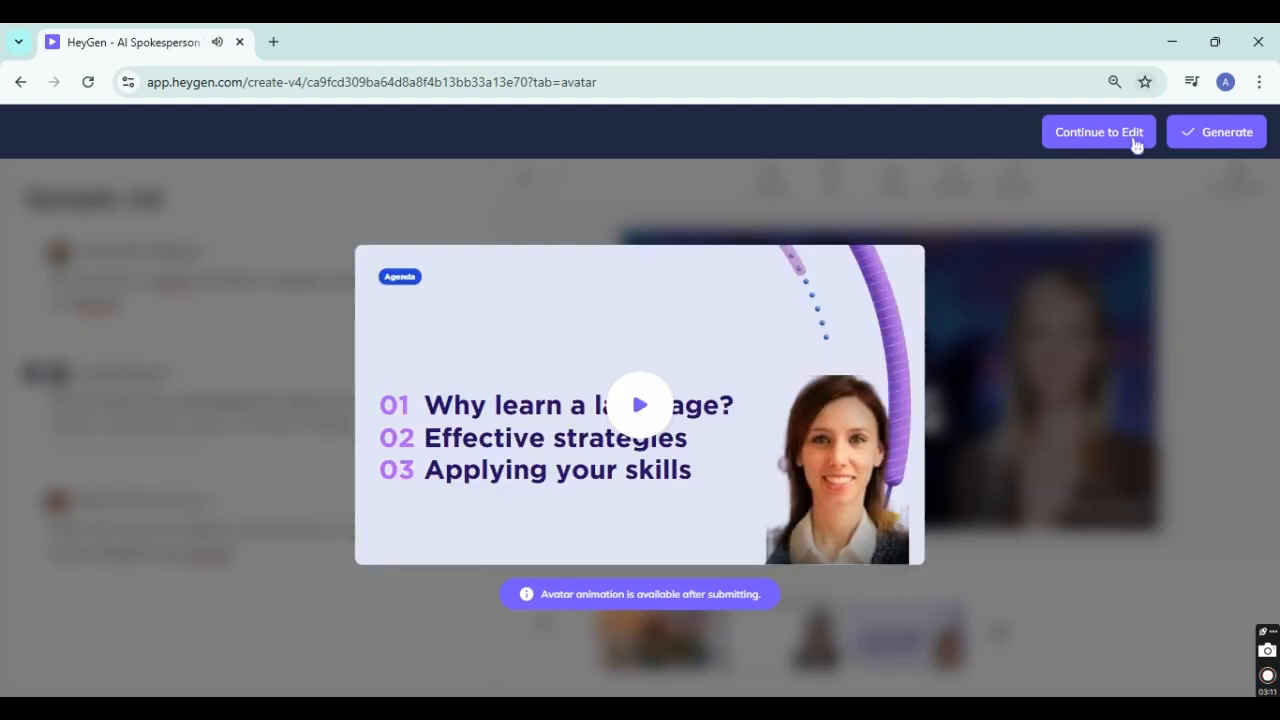
left_click(1124, 140)
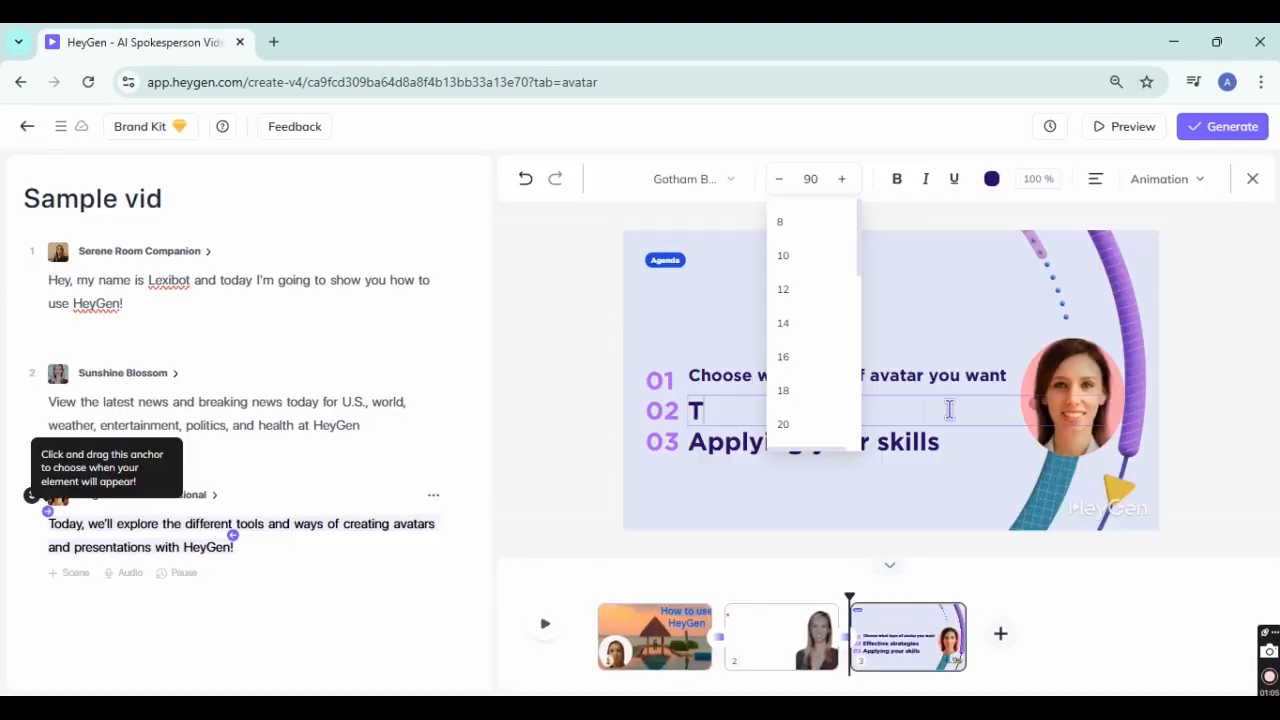
Rewrite agenda items 02 and 03 as "Then choose what you want to create" and "Choose the voice you want and play with the design!".
type("hen choose what you want to create")
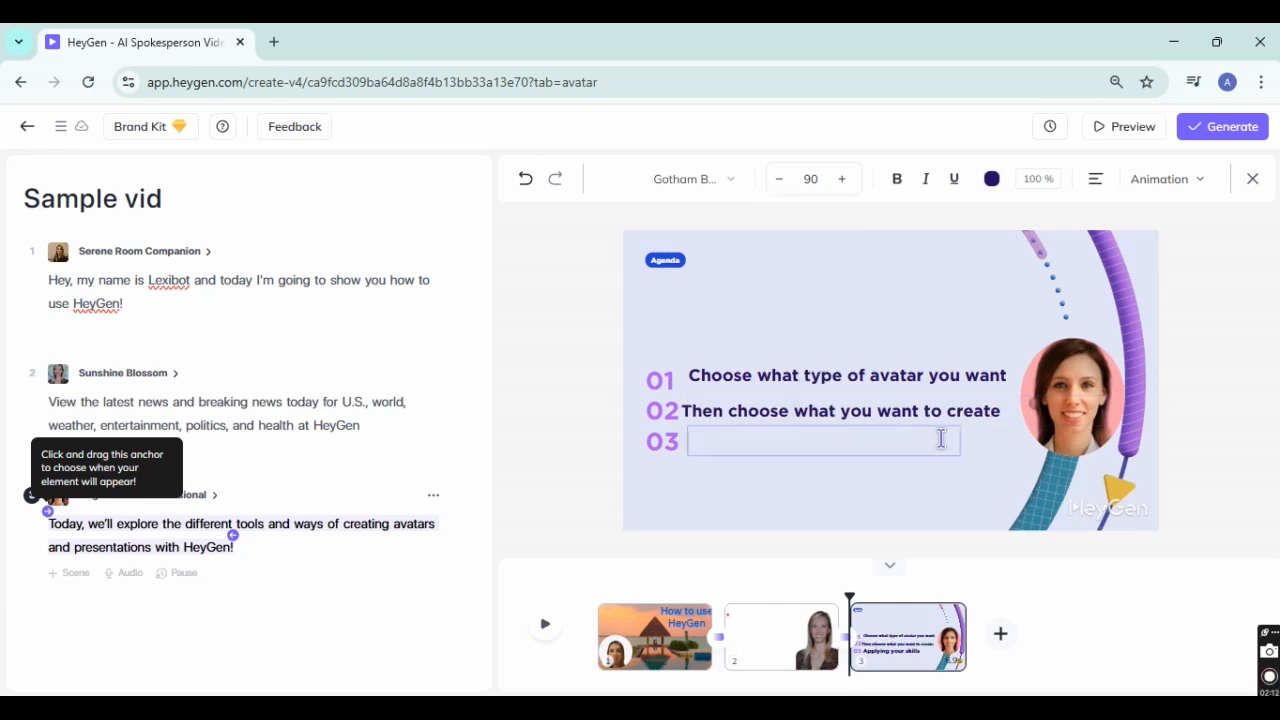
type("Choose the voiceyou want an")
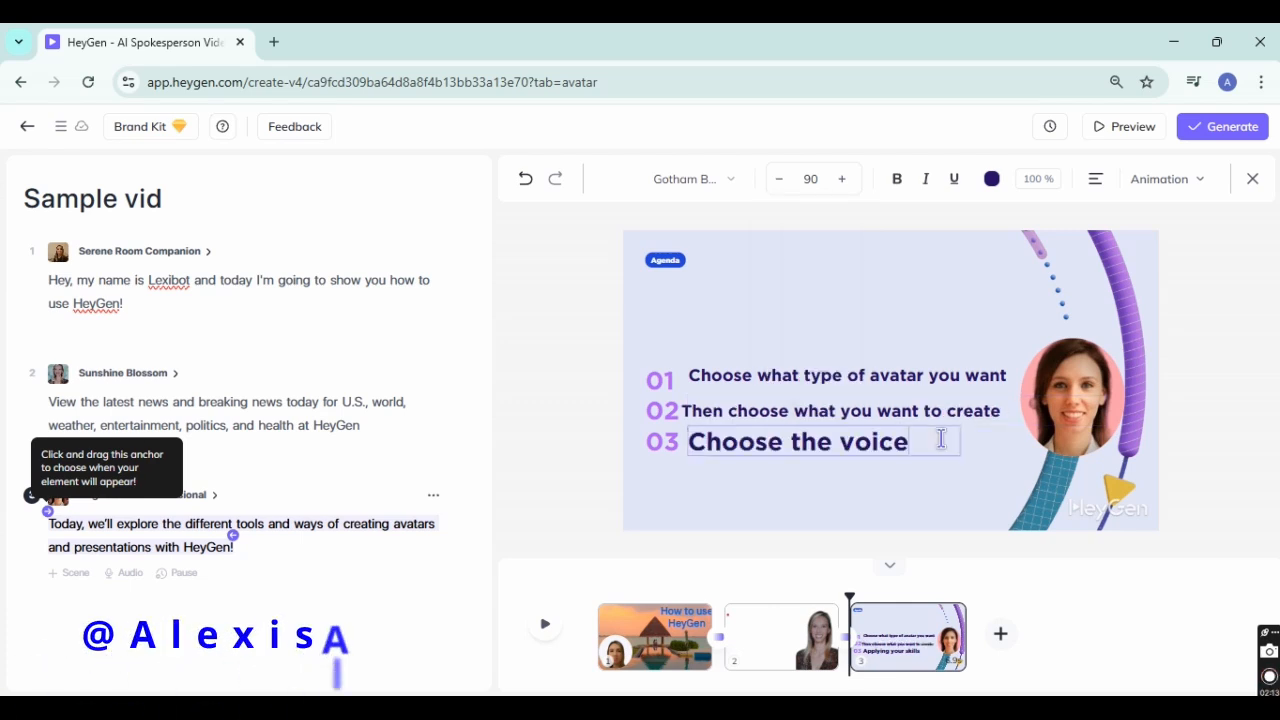
type("d play with the design!")
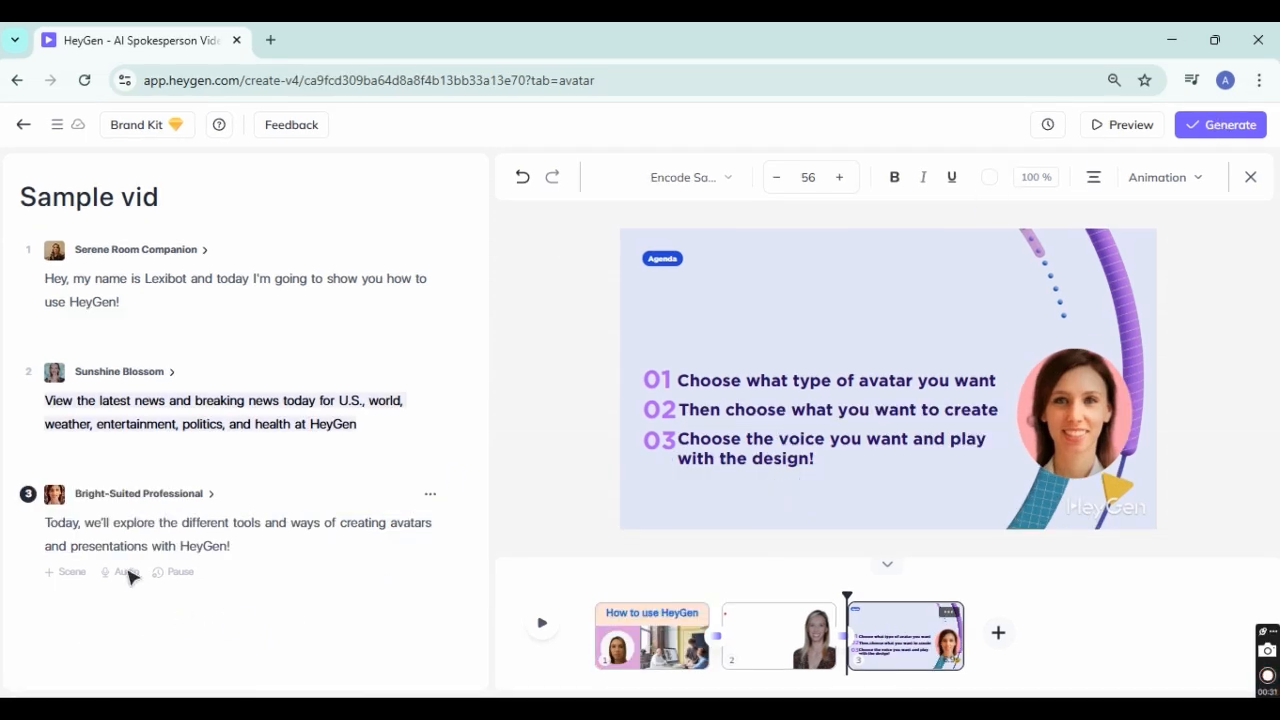
Check the voice options of the first scene's avatar, preview the video and return to editing.
mouse_move(191, 251)
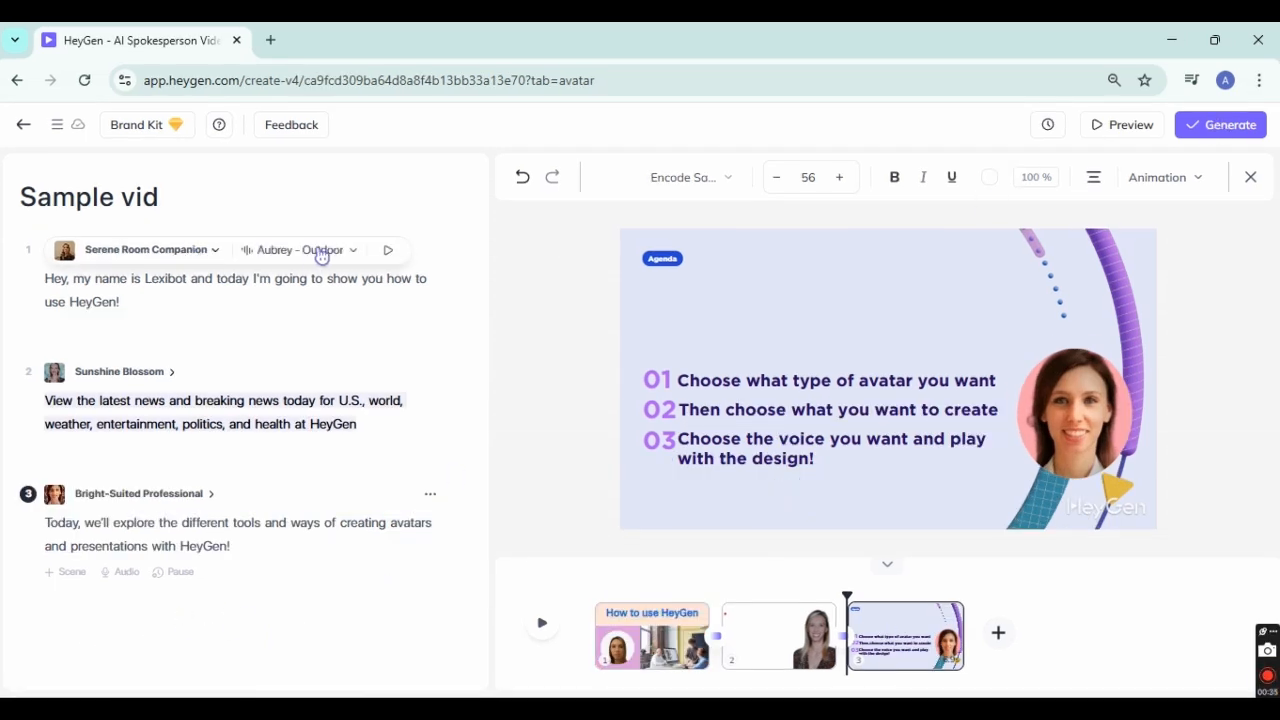
left_click(355, 256)
left_click(435, 434)
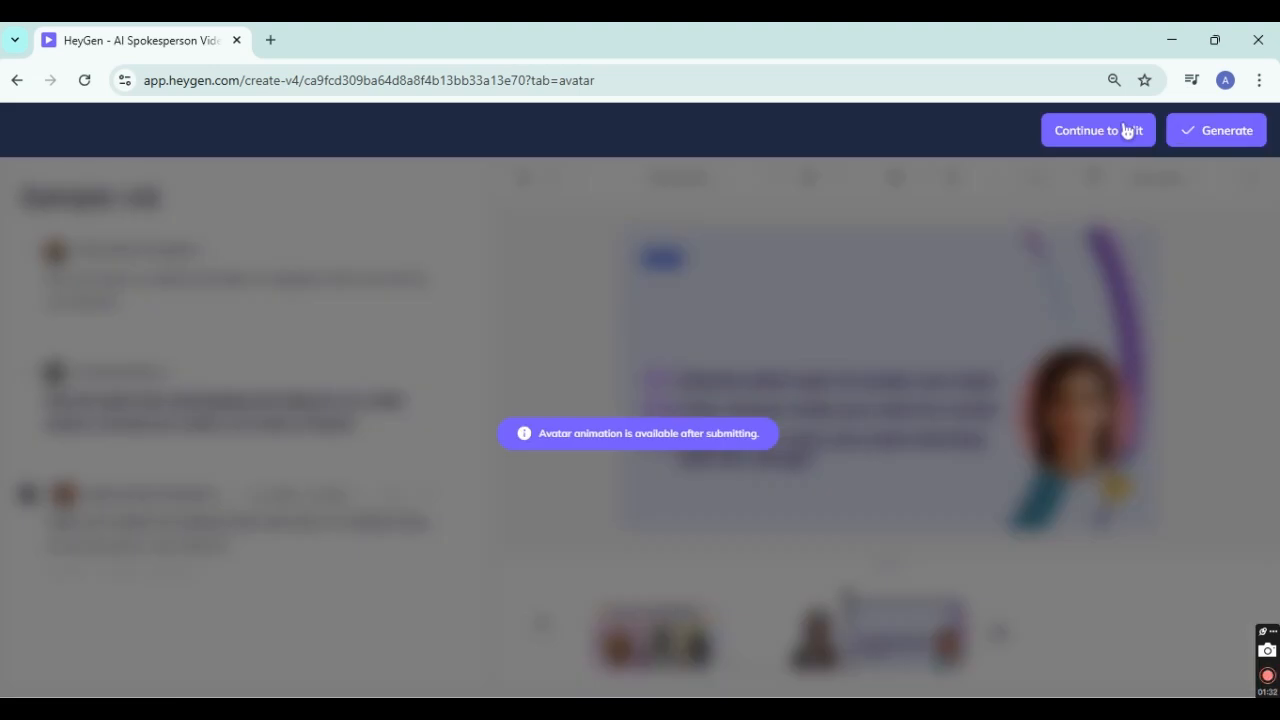
left_click(1126, 131)
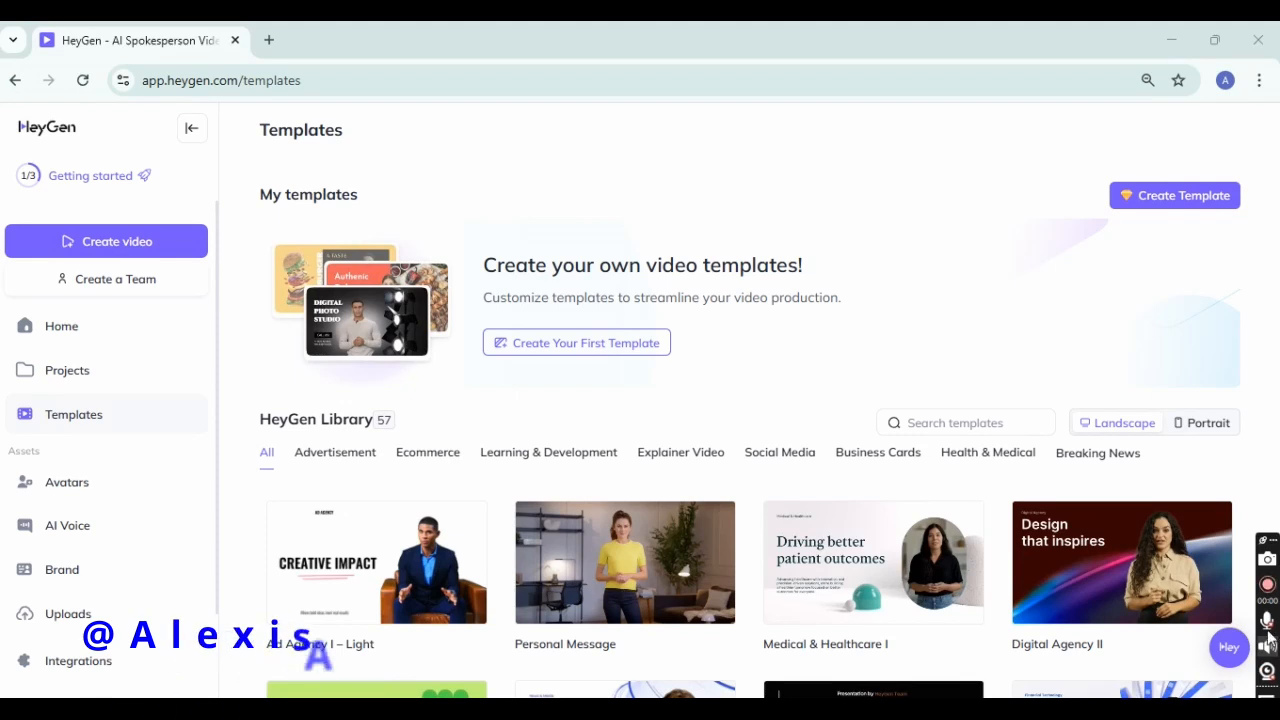
Look over the video tools and recent creations on the home page and return to the template library.
left_click(58, 328)
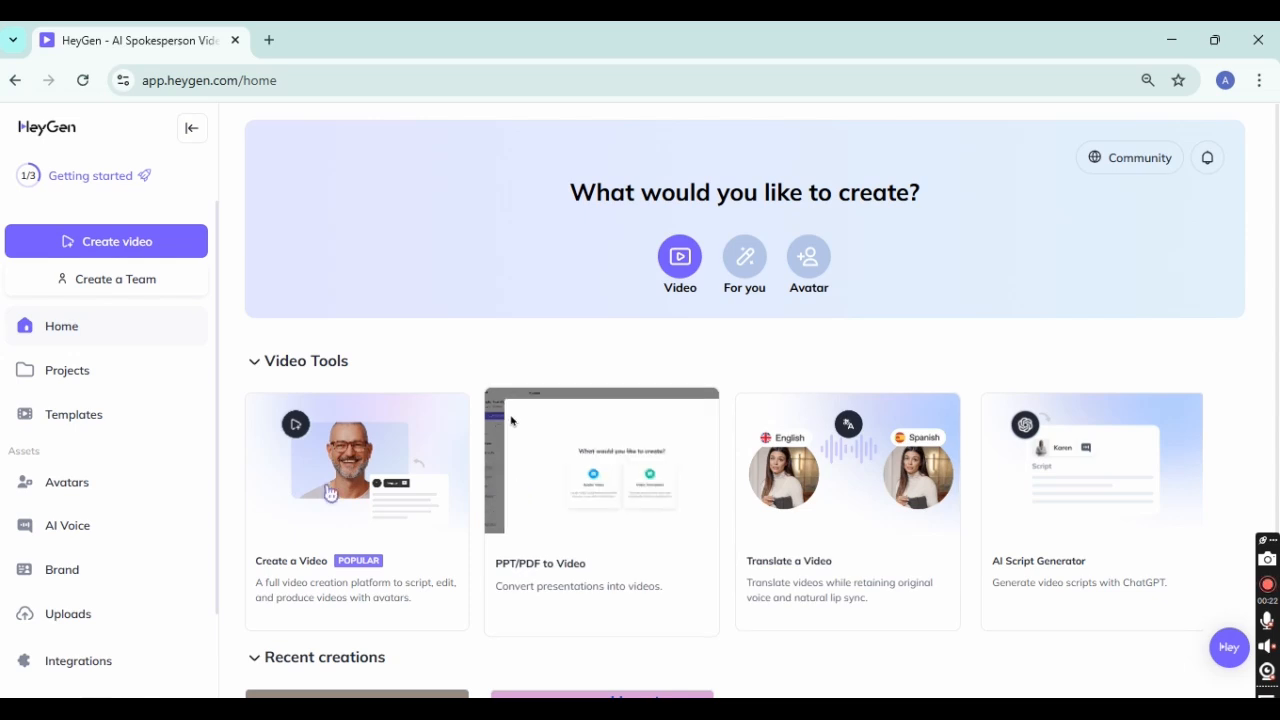
scroll(745, 420, "down", 2)
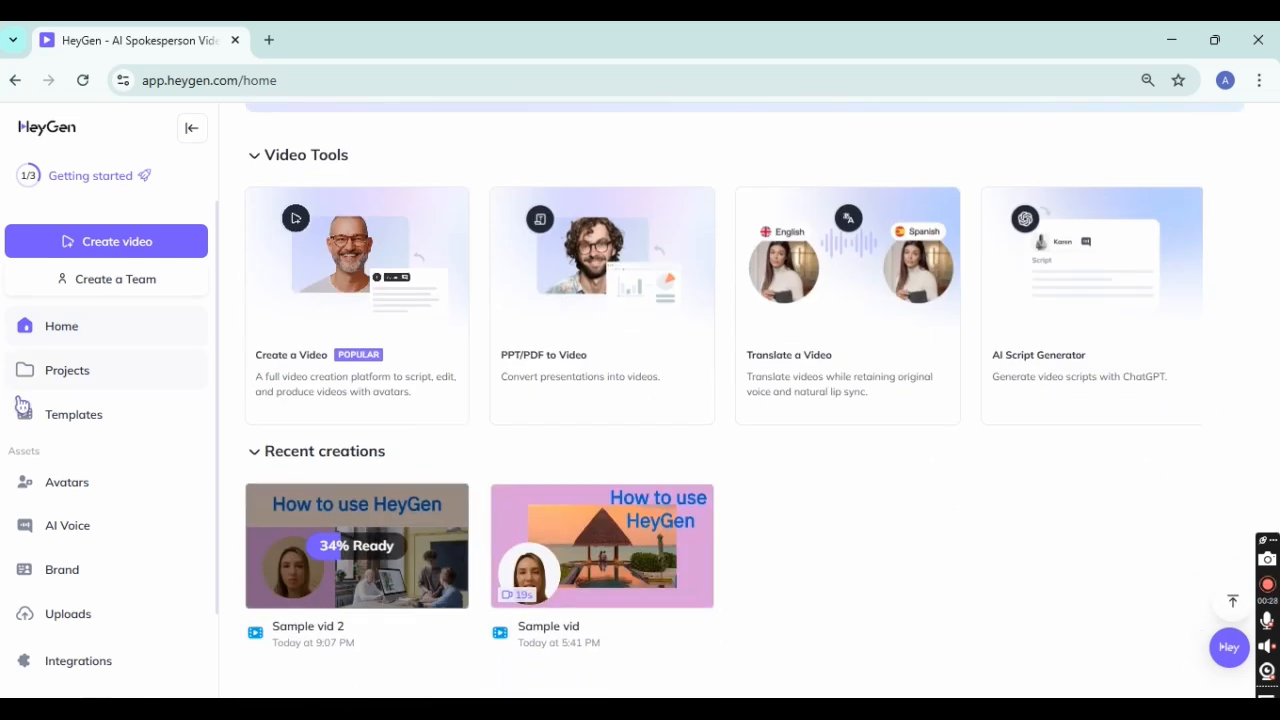
left_click(61, 425)
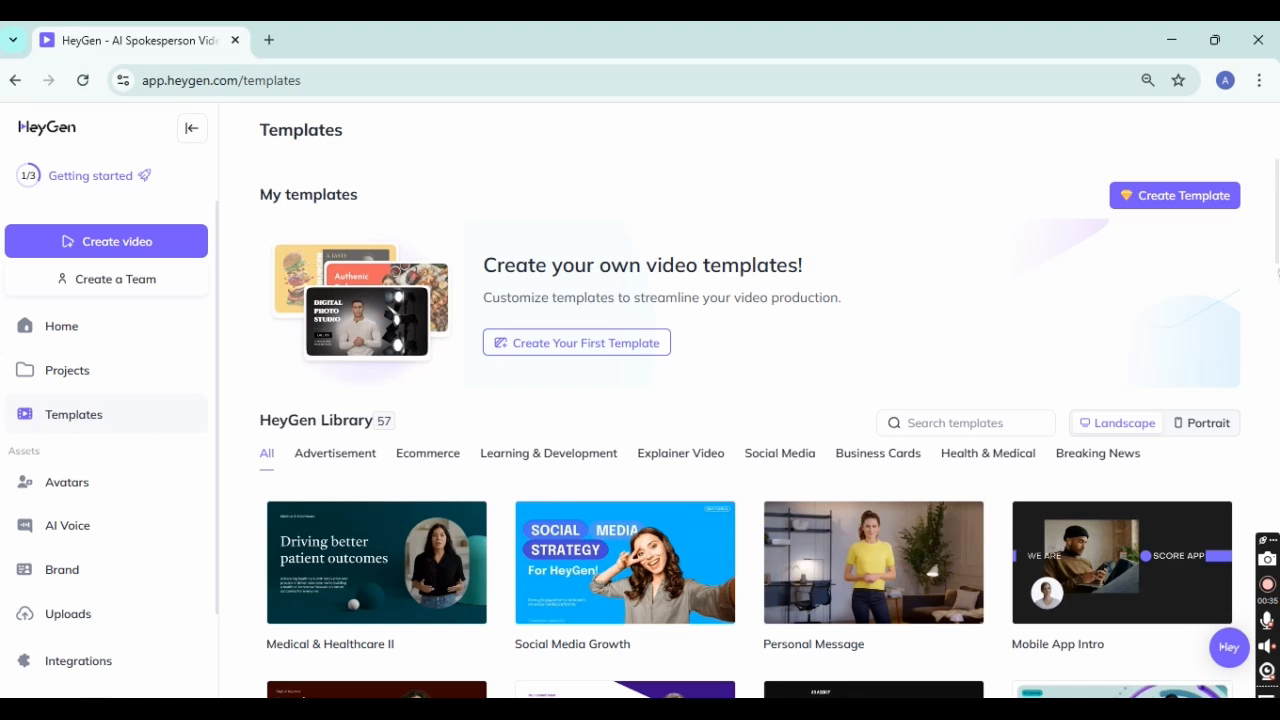
Browse the Social Media templates, switch to portrait format, and look through the Explainer Video and Advertisement categories.
left_click(780, 455)
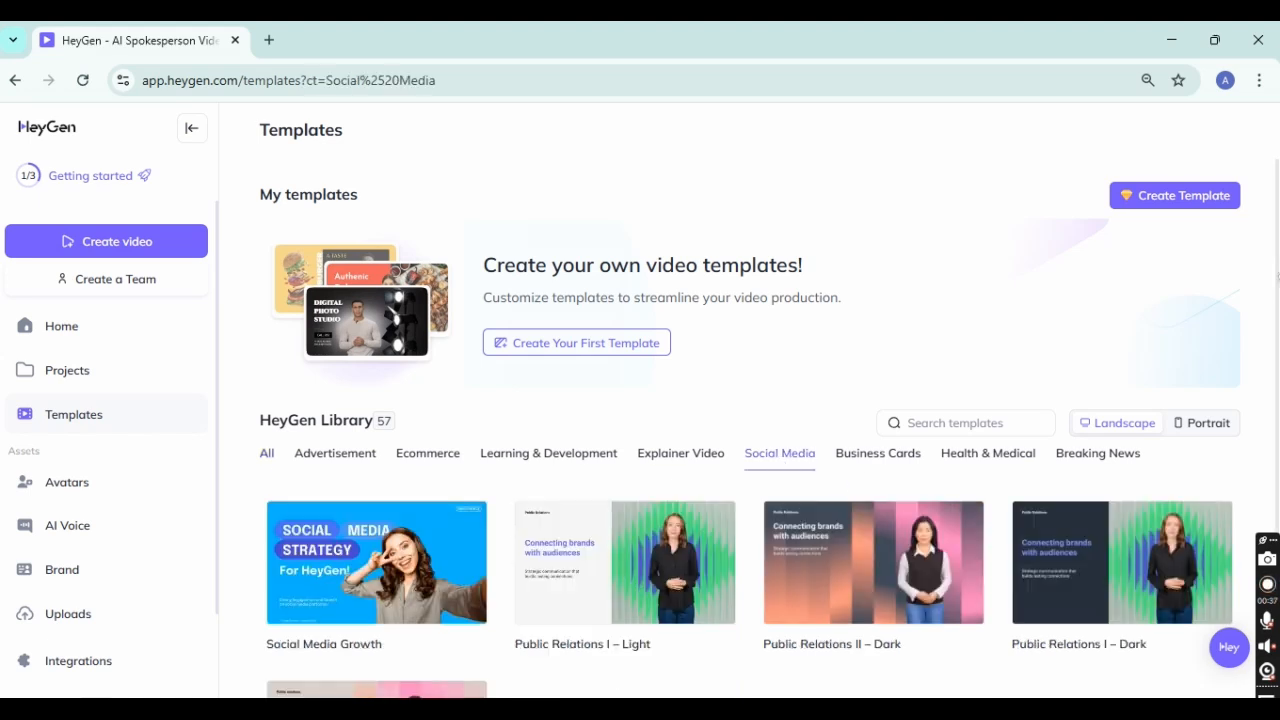
left_click(1209, 432)
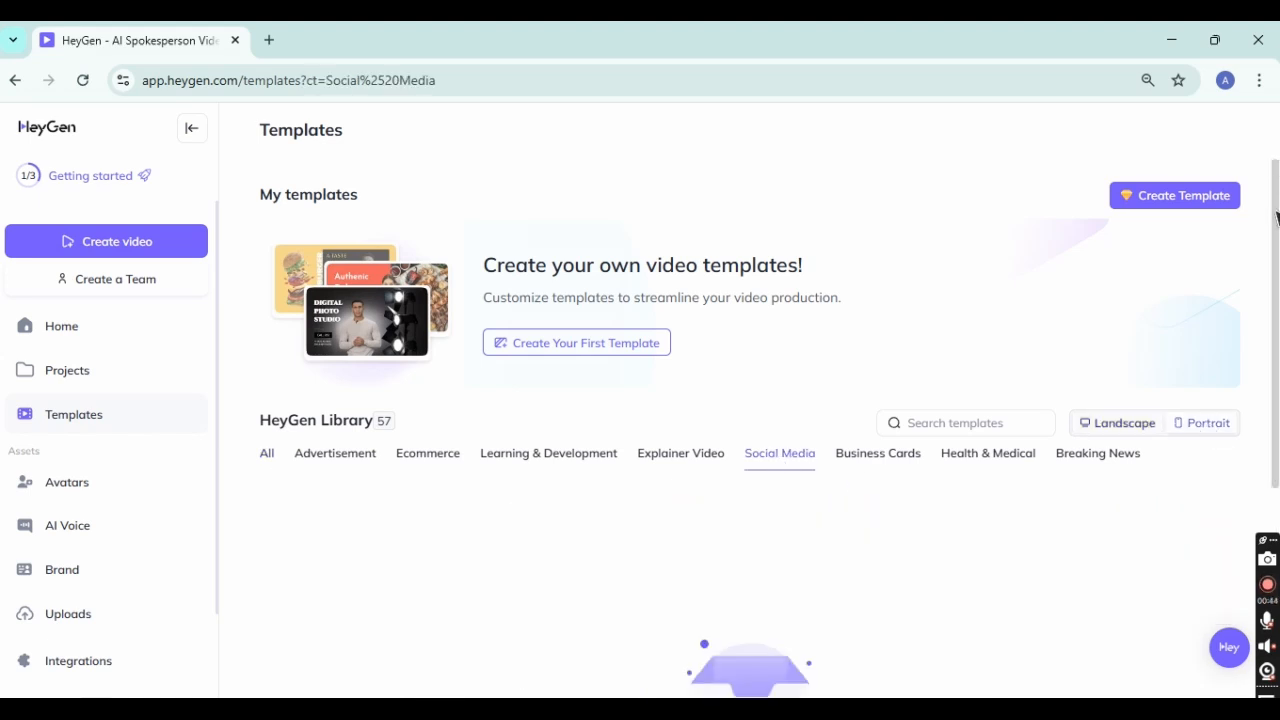
scroll(1274, 210, "down", 2)
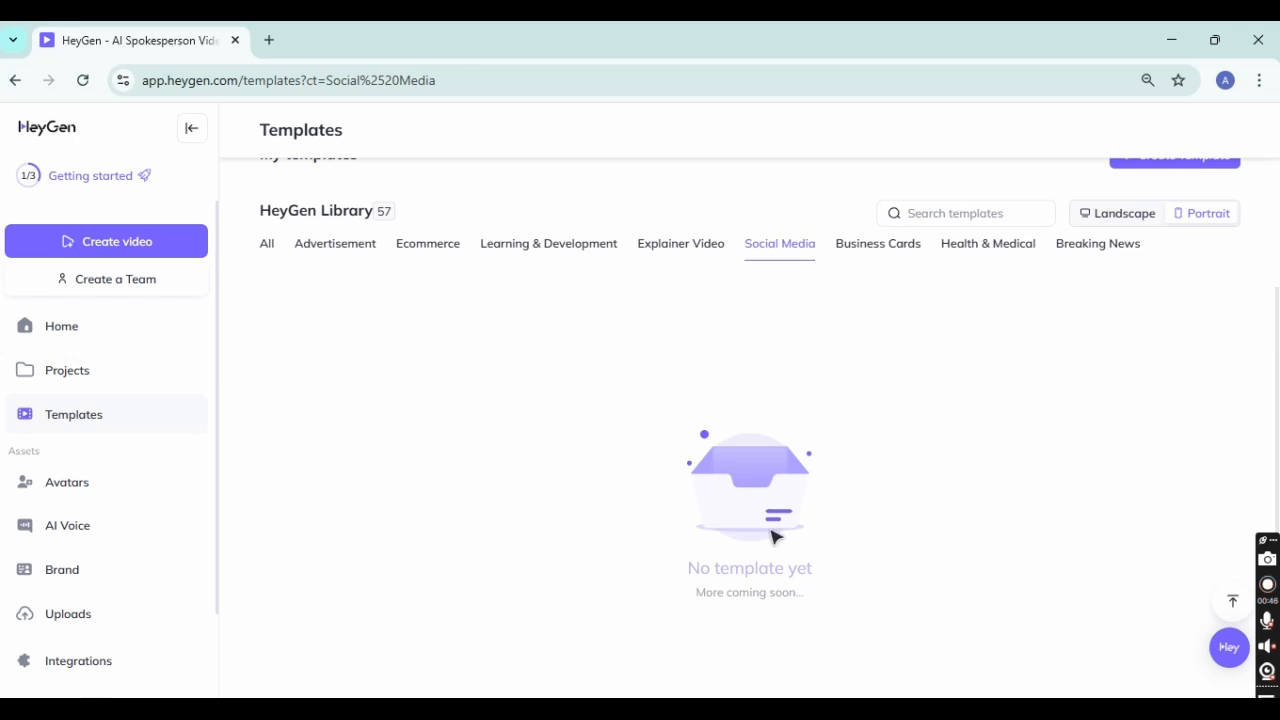
left_click(676, 246)
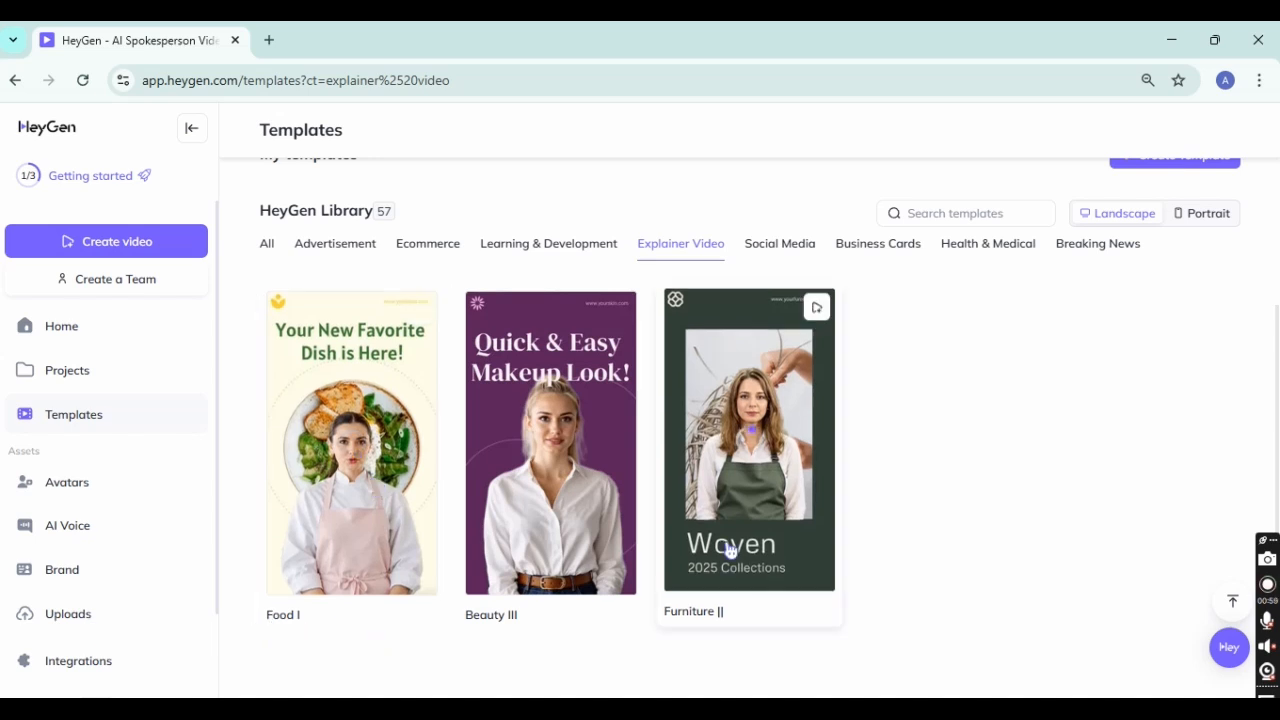
left_click(358, 247)
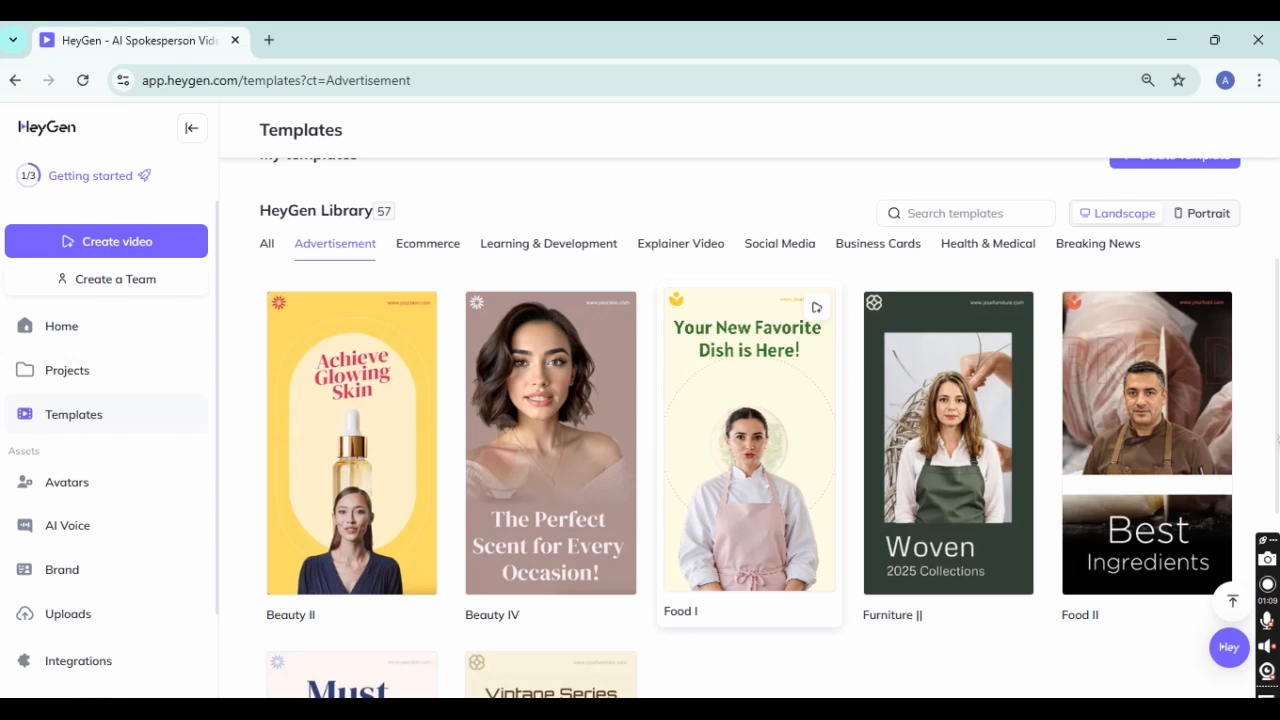
scroll(1260, 428, "down", 4)
scroll(1260, 428, "up", 4)
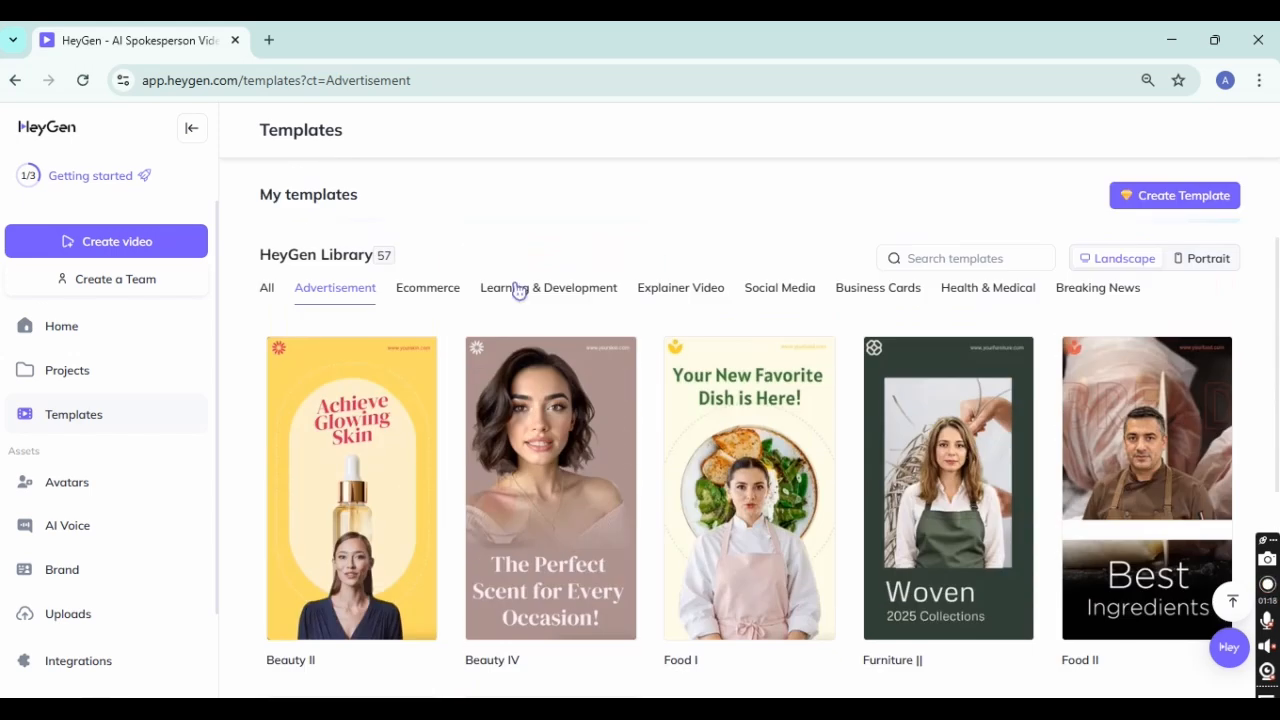
Check the portrait templates for Learning & Development, Explainer Video, Breaking News, Health & Medical and Business Cards, and search for "technology".
left_click(518, 290)
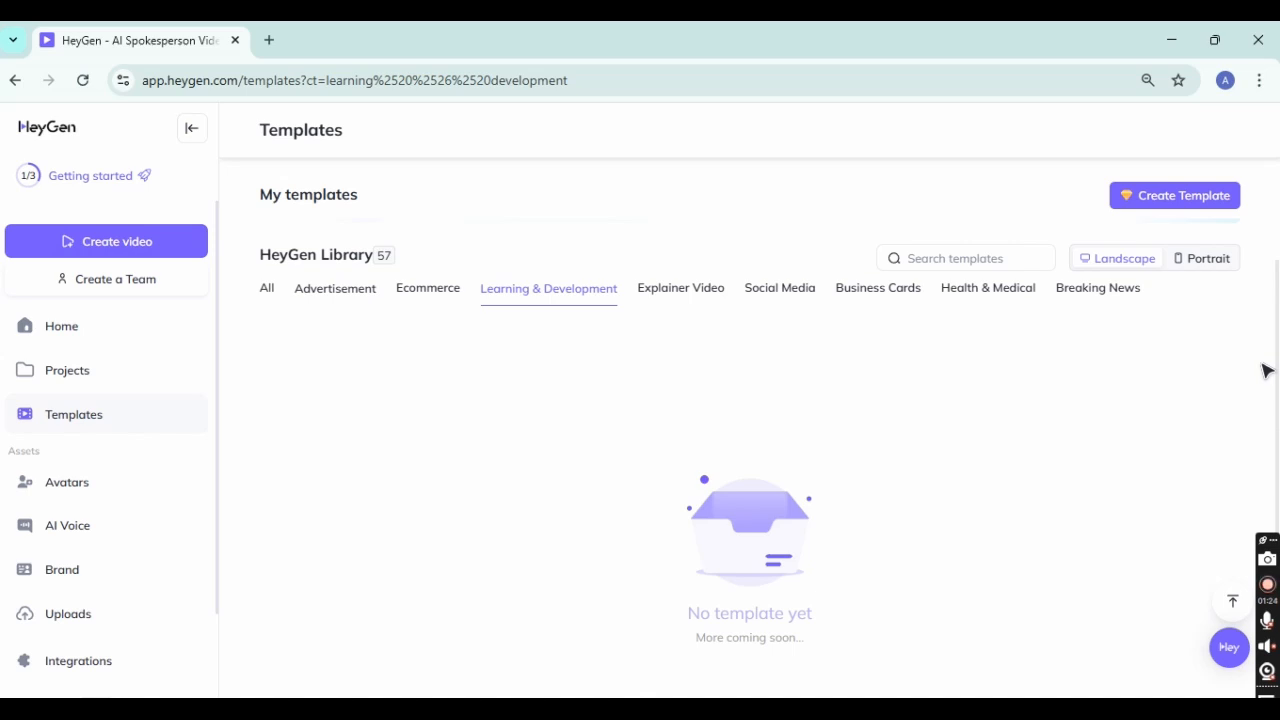
left_click(711, 290)
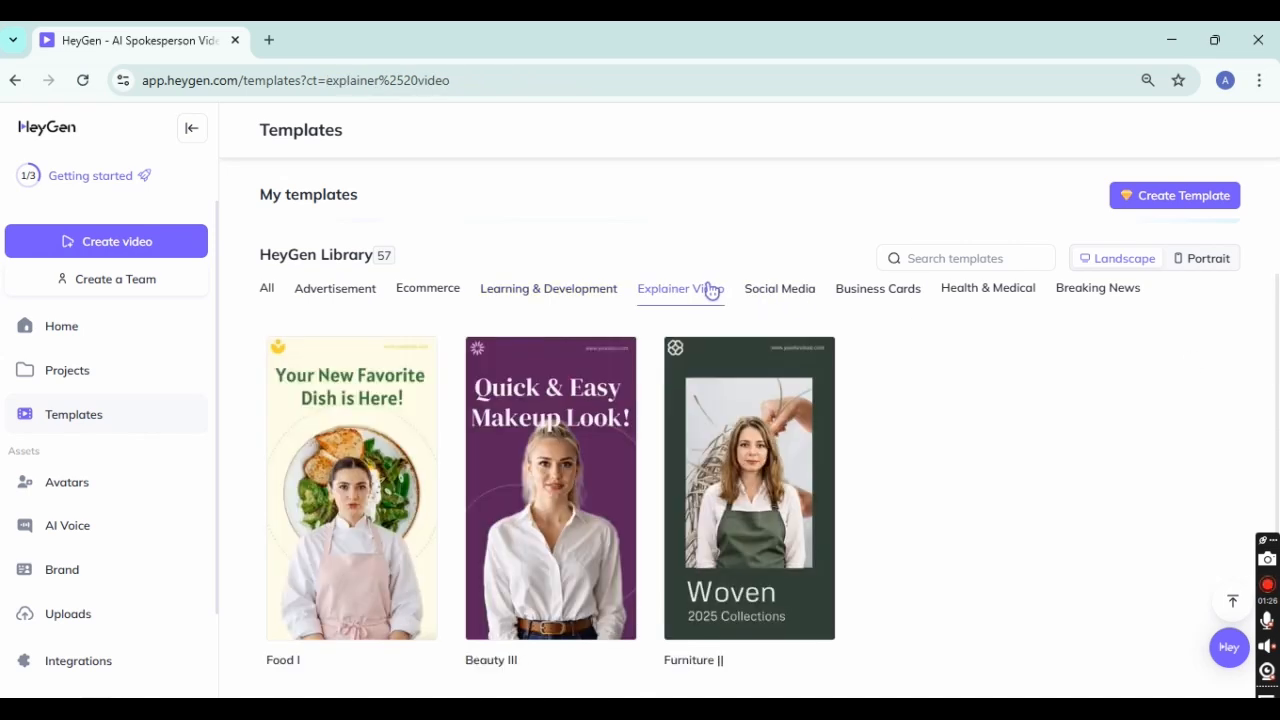
left_click(1080, 293)
left_click(986, 298)
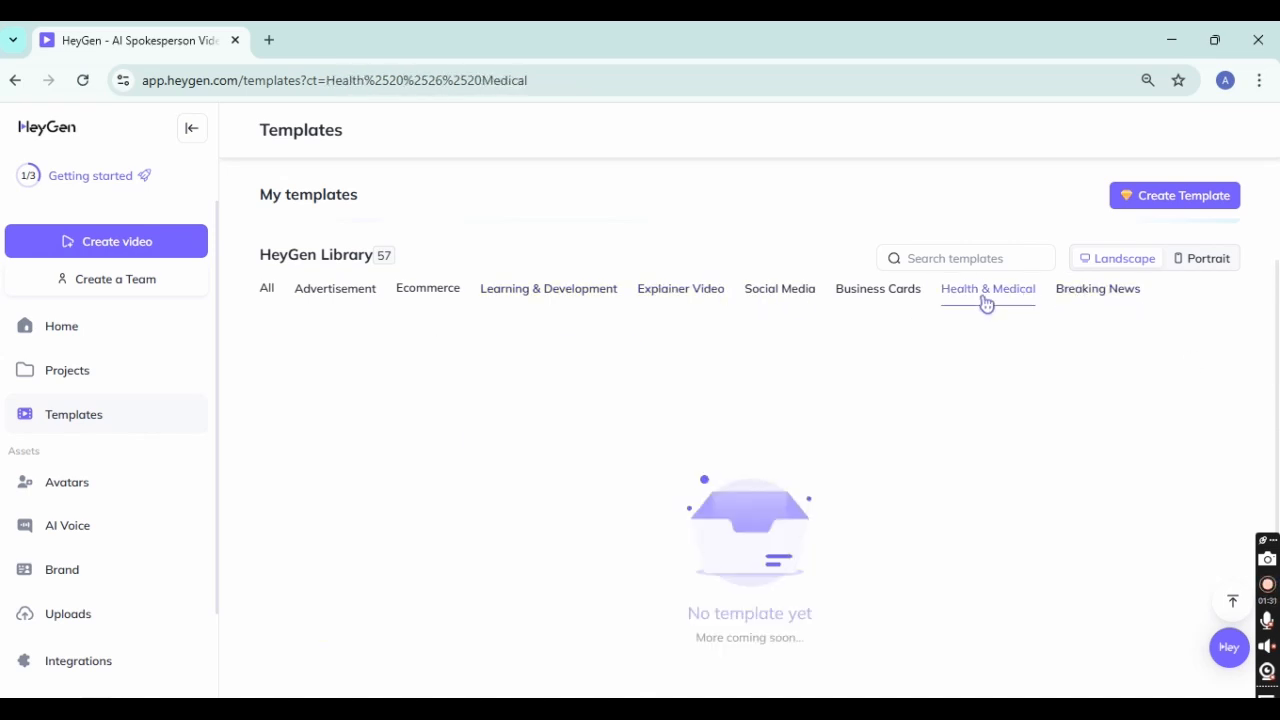
left_click(882, 293)
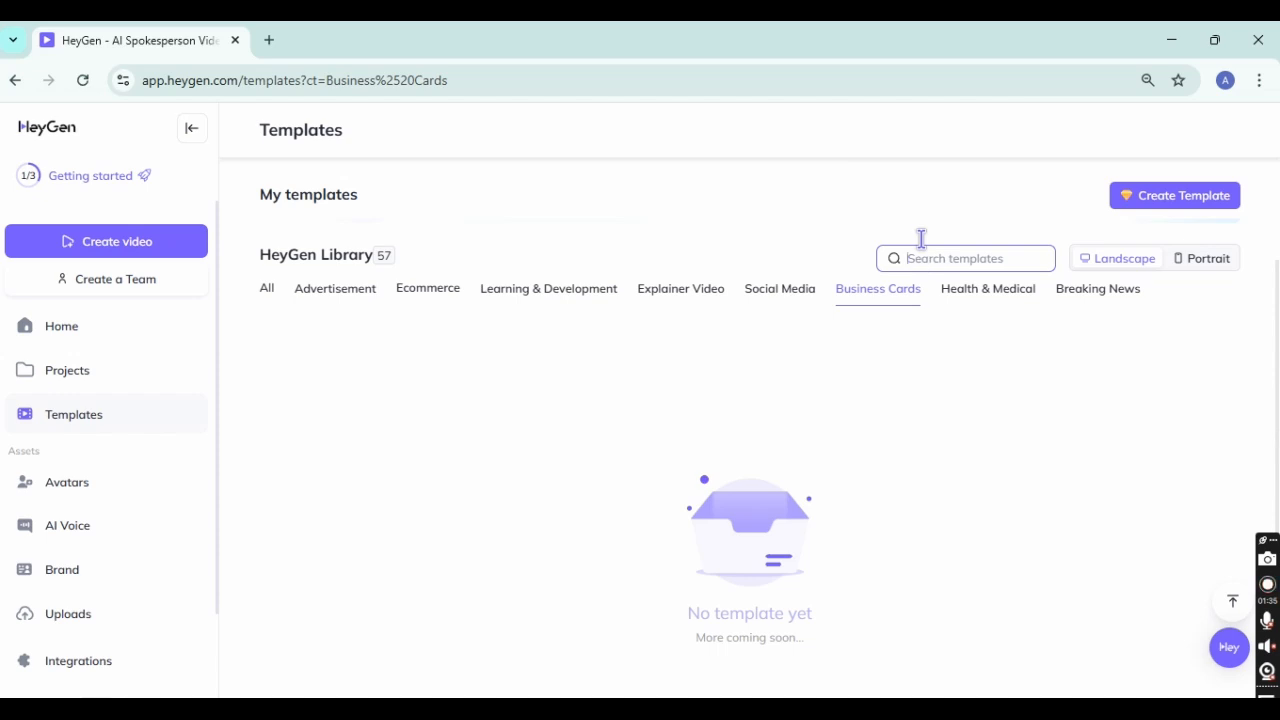
type("technology")
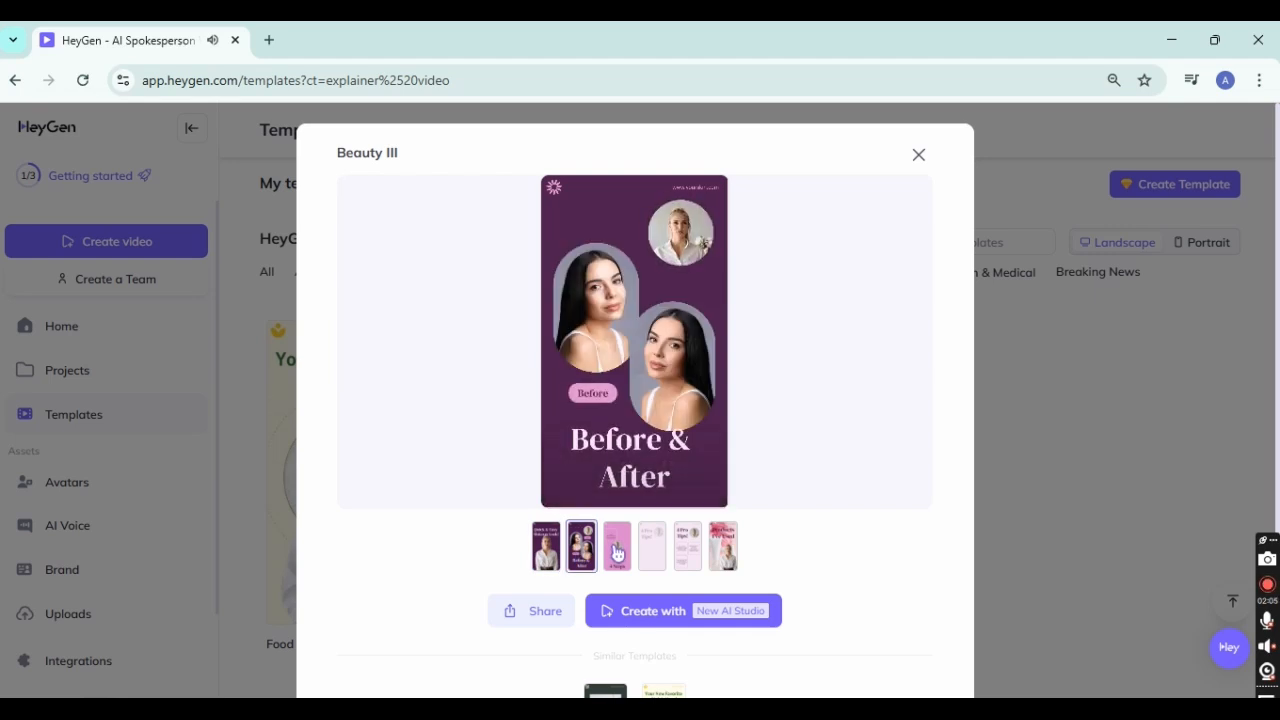
View the third scene of the Beauty III template and close the template preview.
left_click(617, 553)
left_click(918, 156)
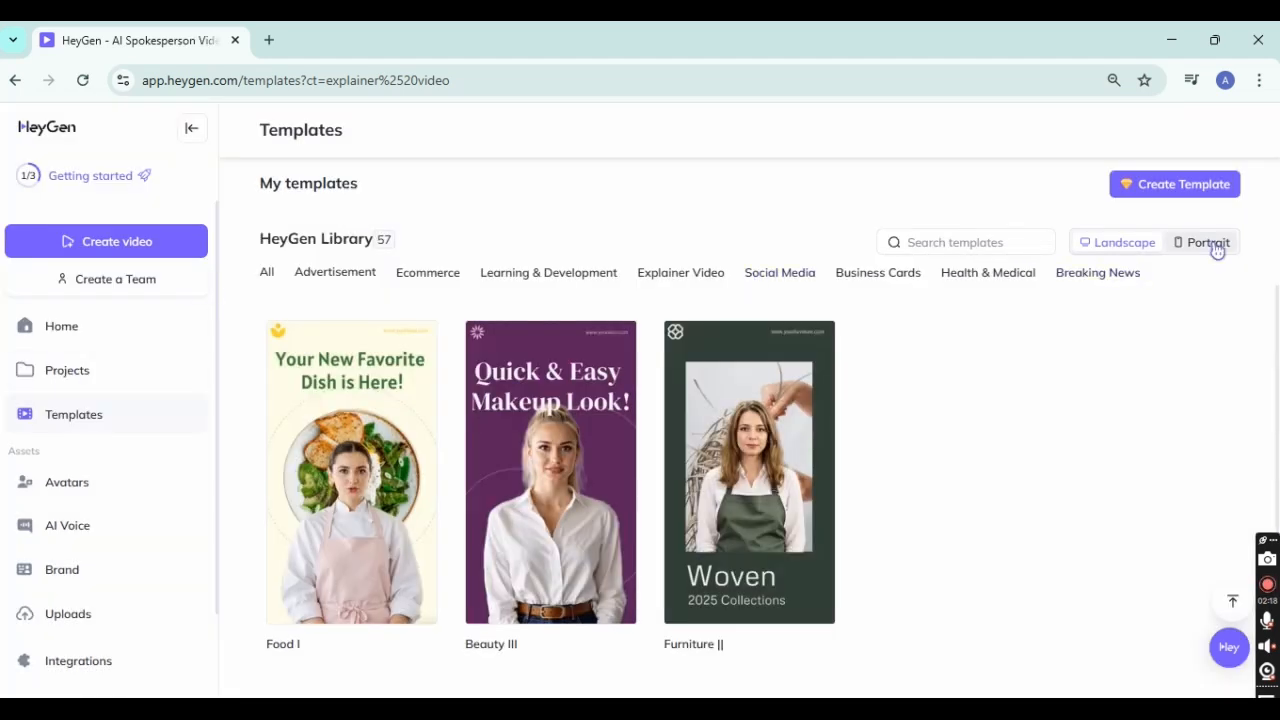
Switch the template library to landscape format and create a video from the Learning and Development template in the New AI Studio.
left_click(1216, 249)
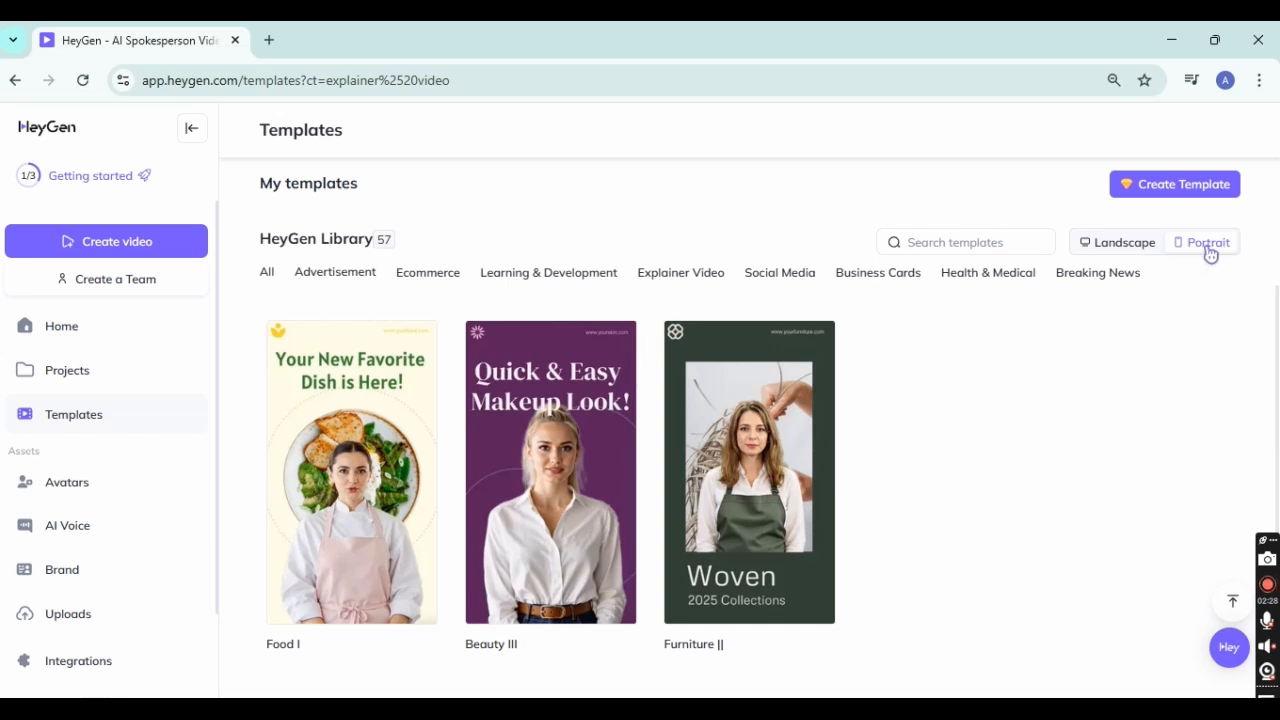
left_click(1134, 250)
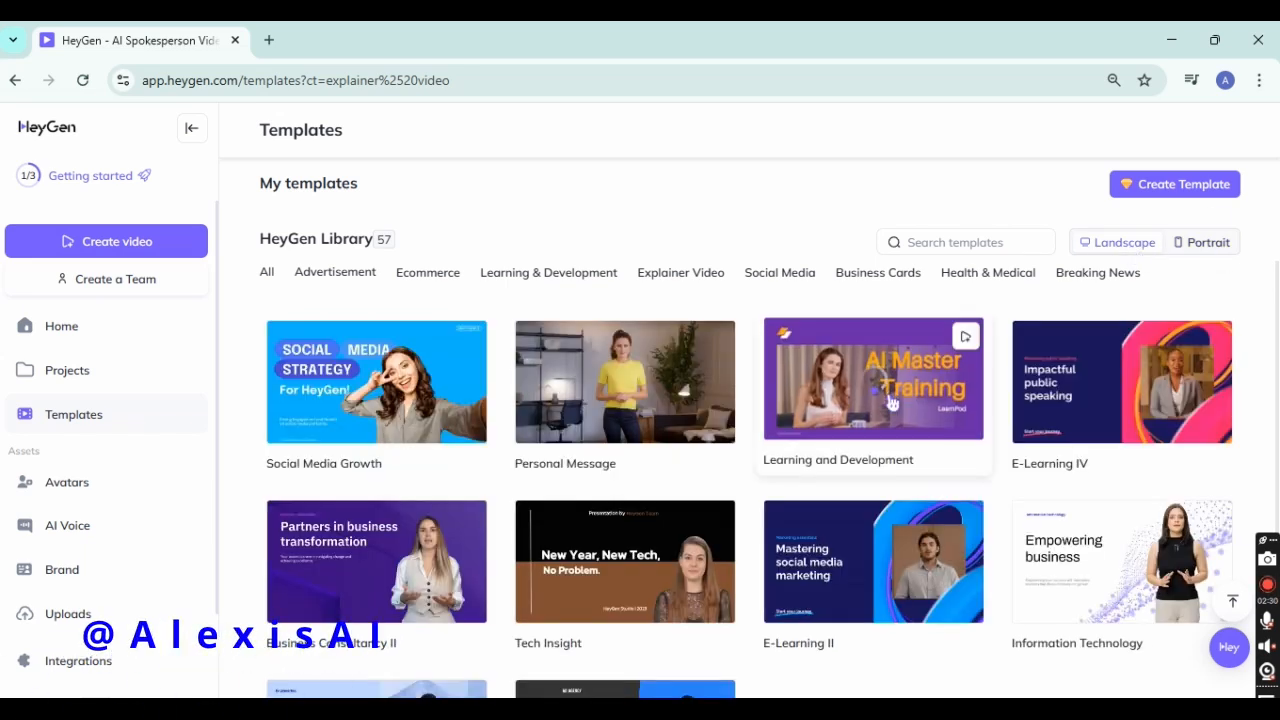
left_click(892, 403)
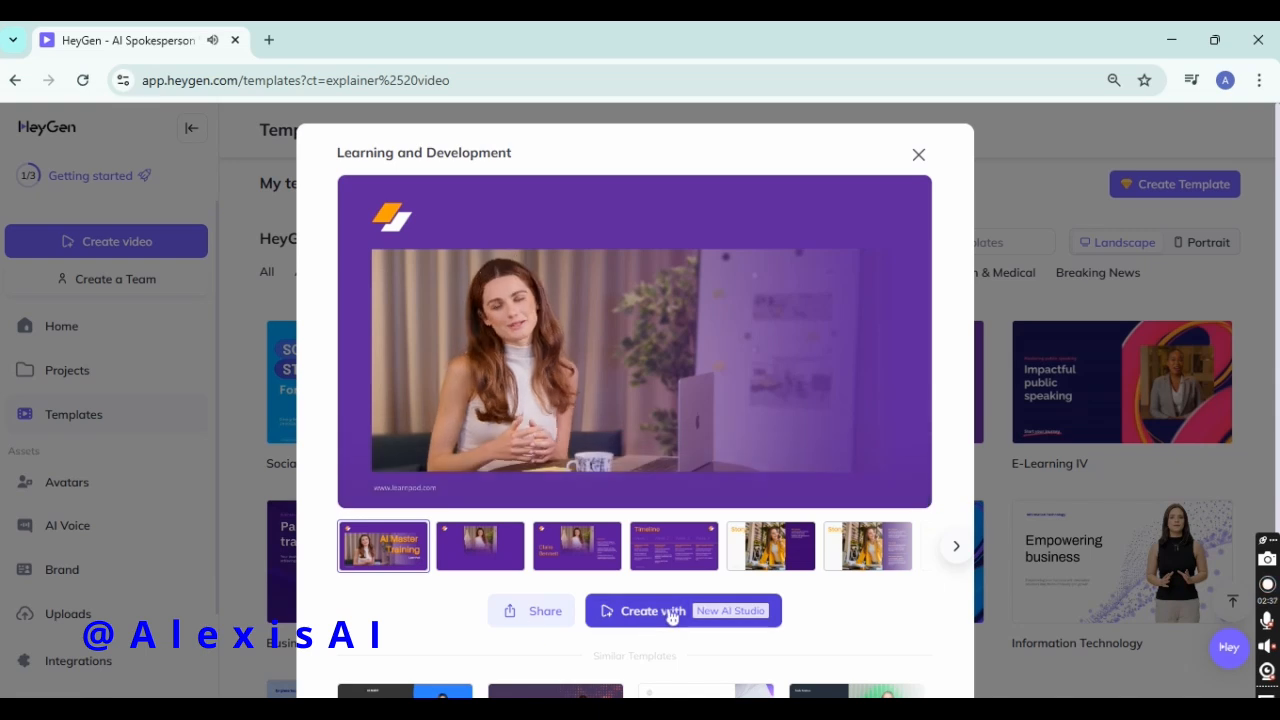
scroll(765, 608, "down", 1)
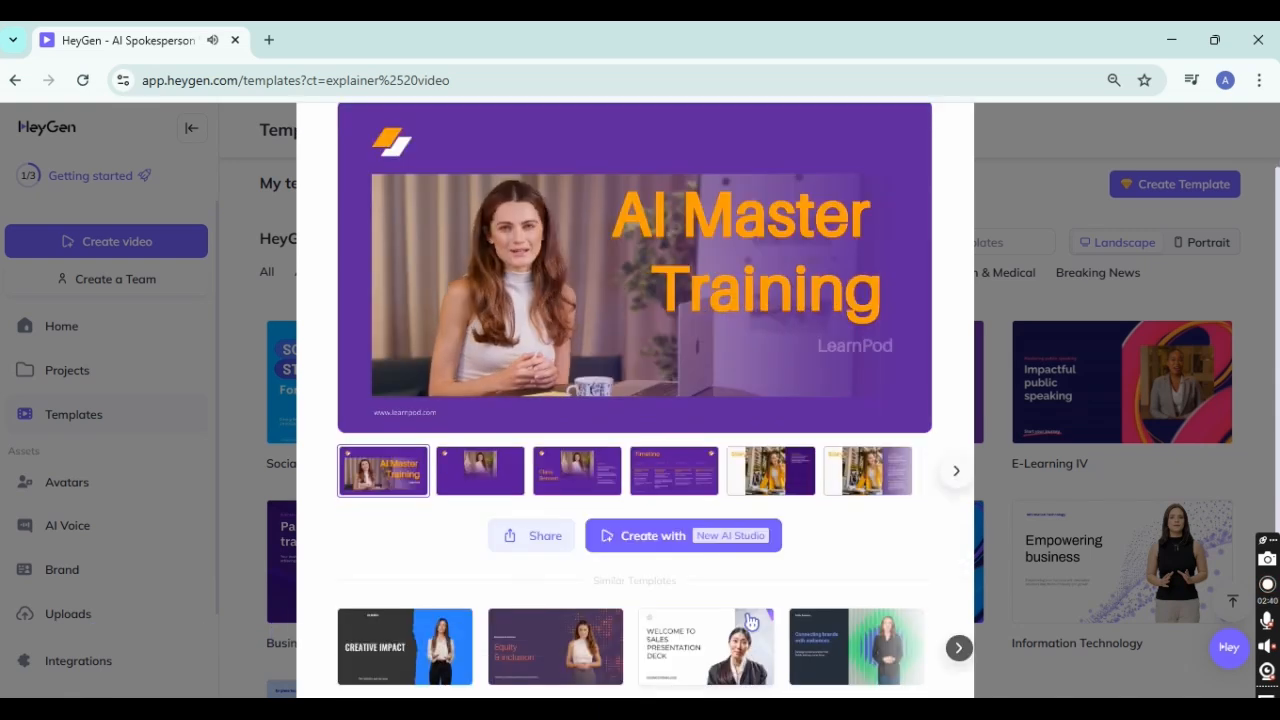
left_click(728, 537)
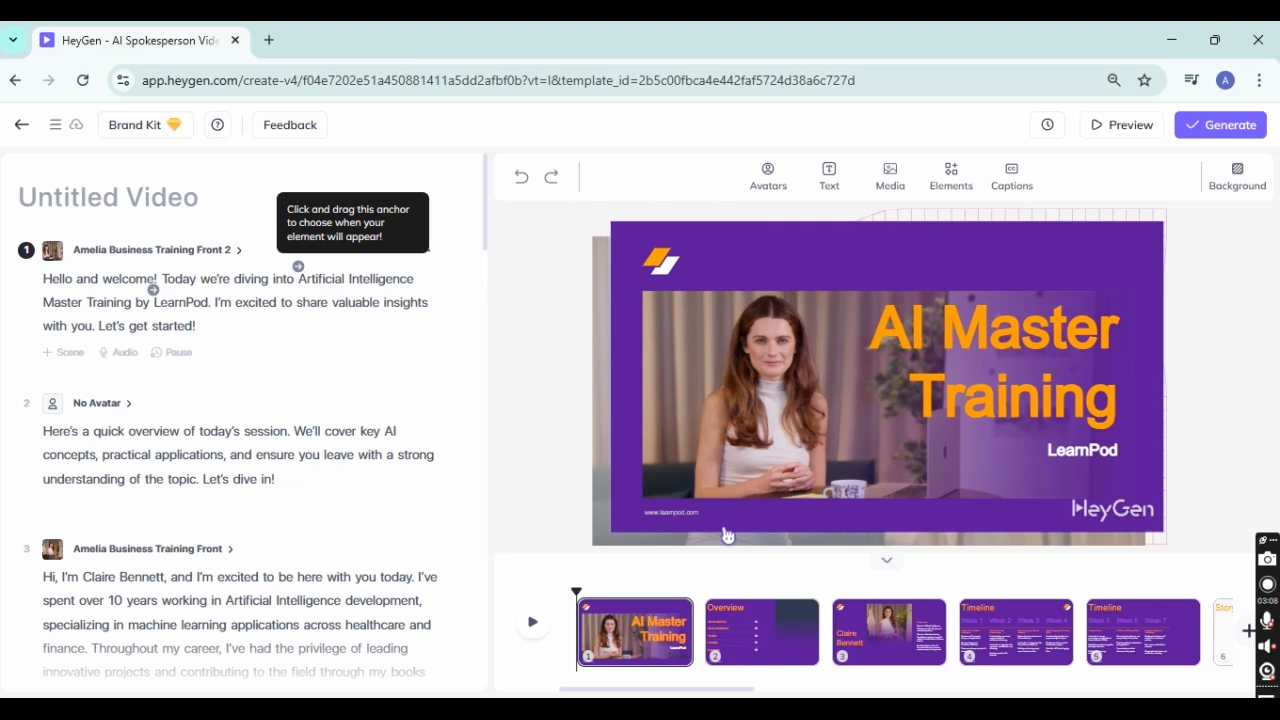
Replace the first scene's avatar with the Serene Room look of the Lexibot avatar.
left_click(796, 350)
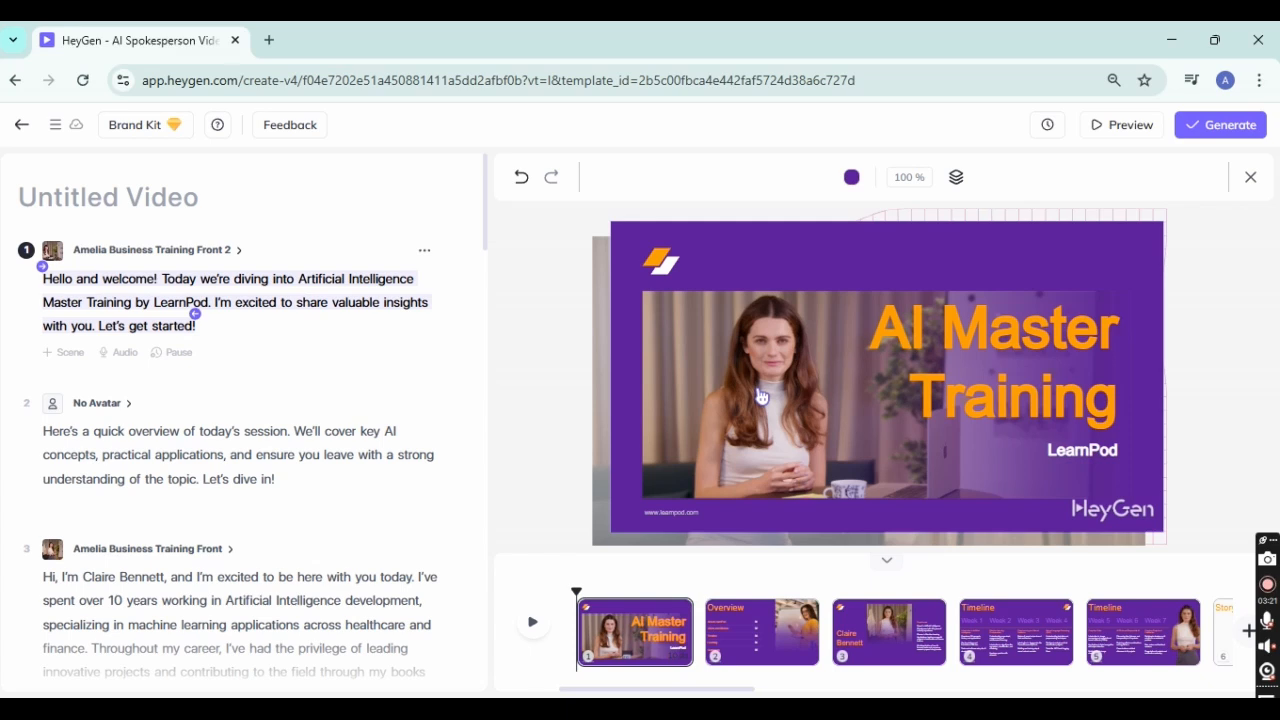
left_click(765, 353)
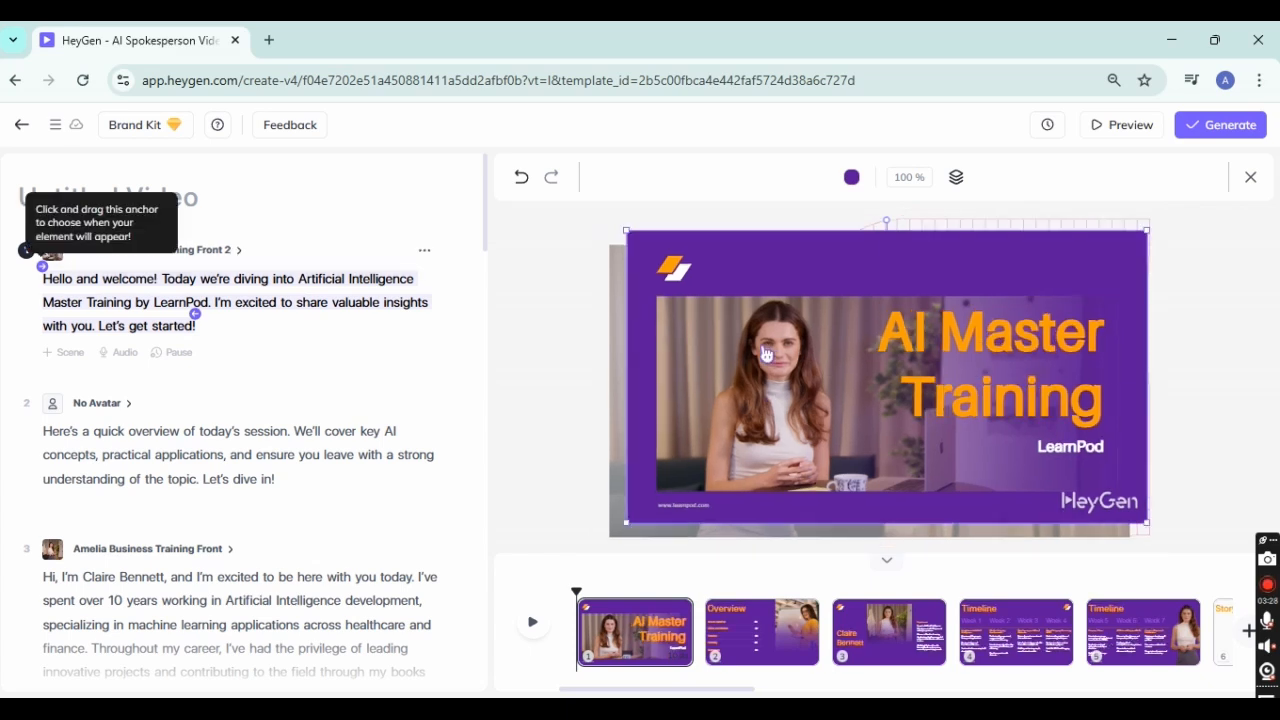
left_click(614, 359)
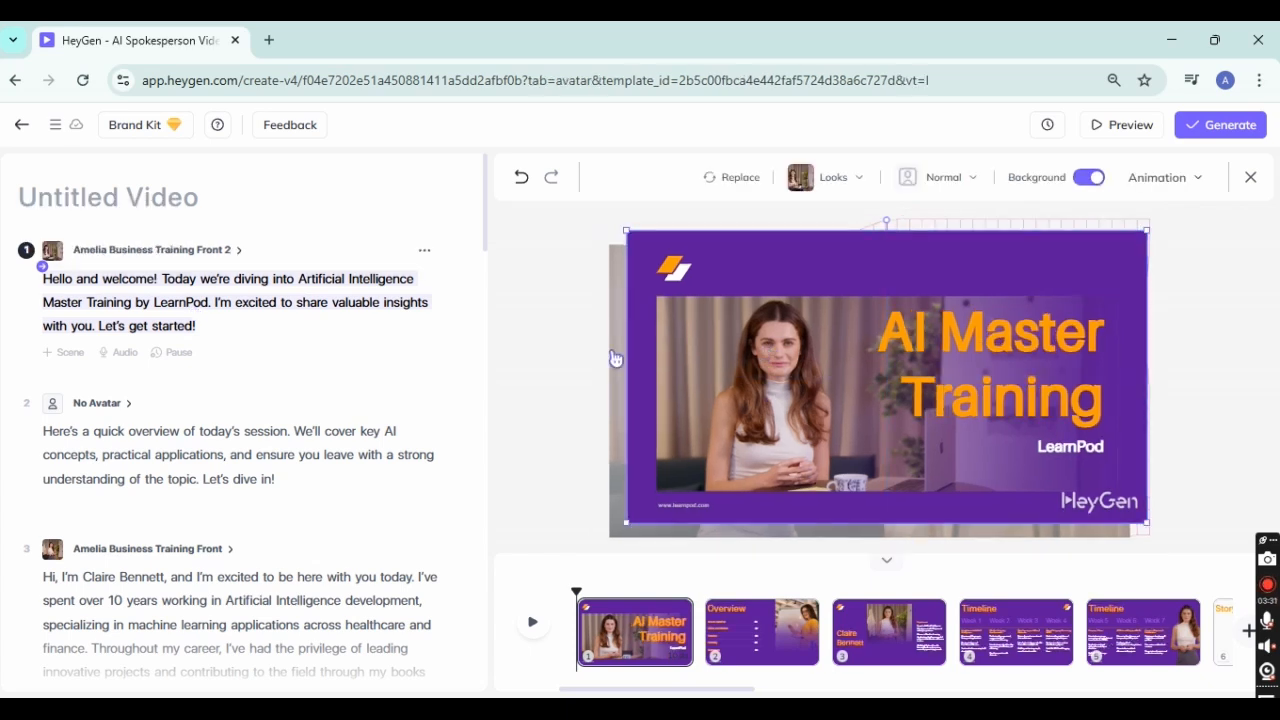
left_click(745, 178)
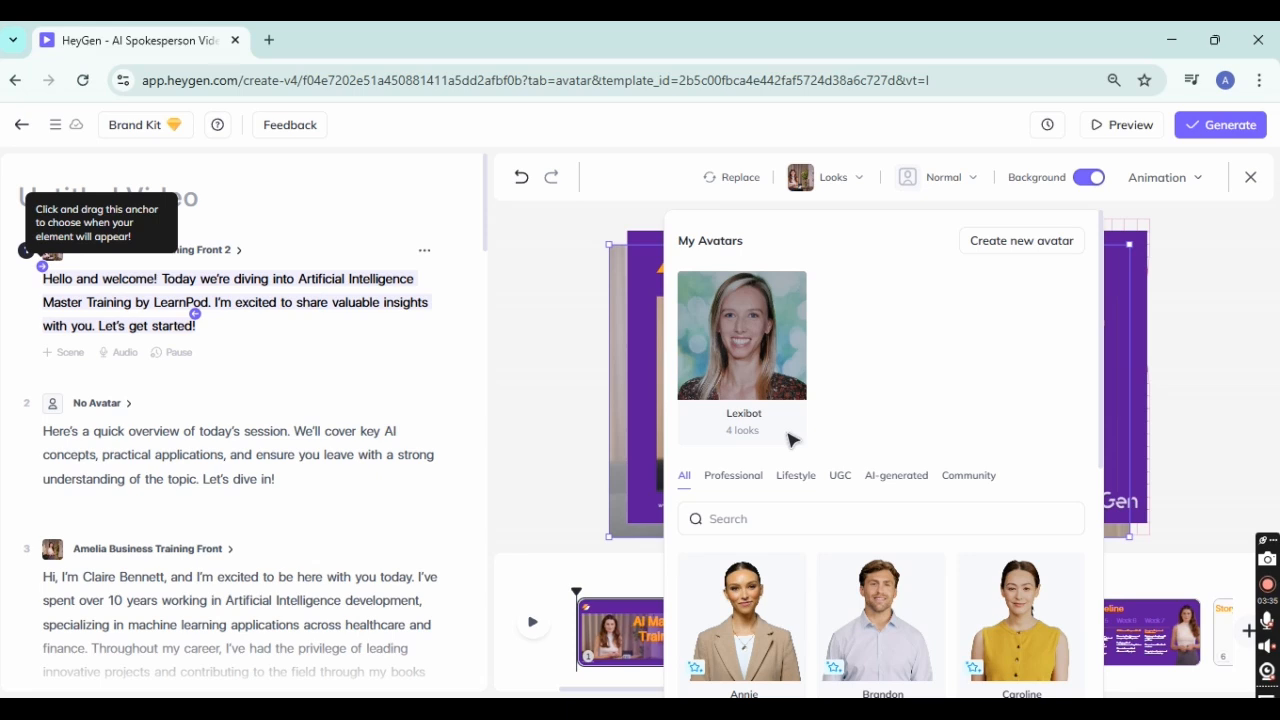
left_click(788, 438)
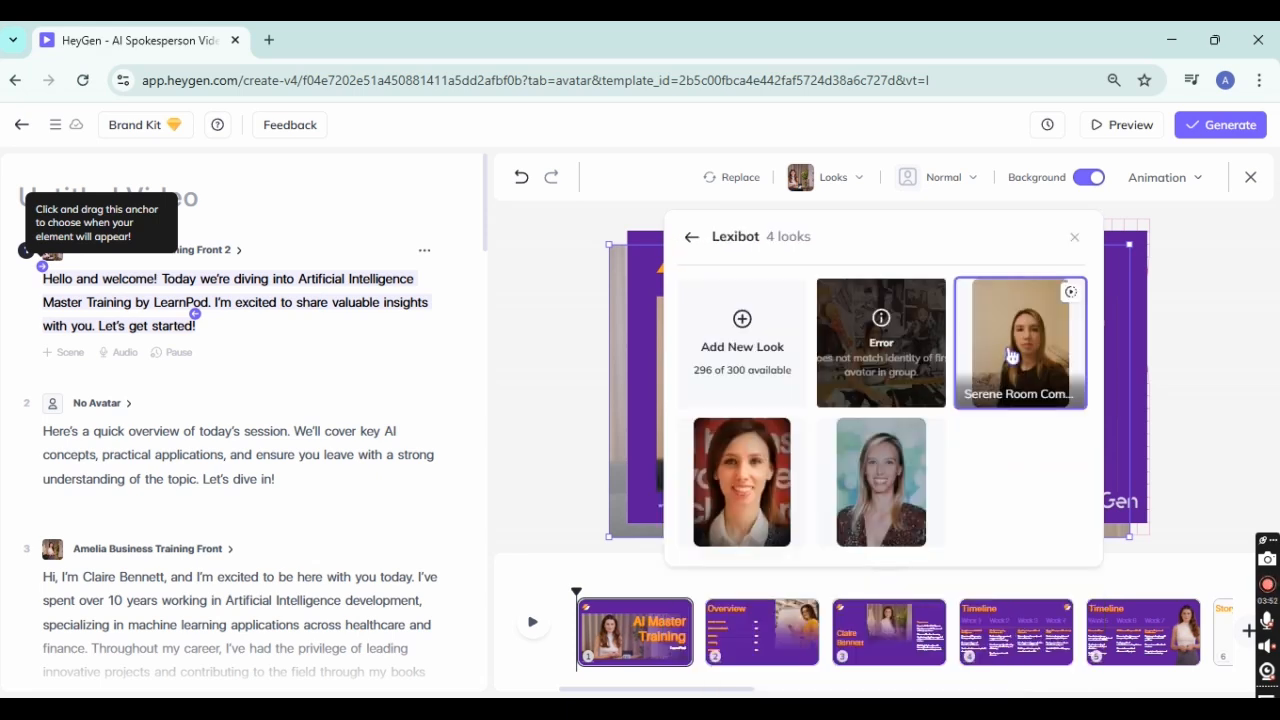
left_click(1020, 340)
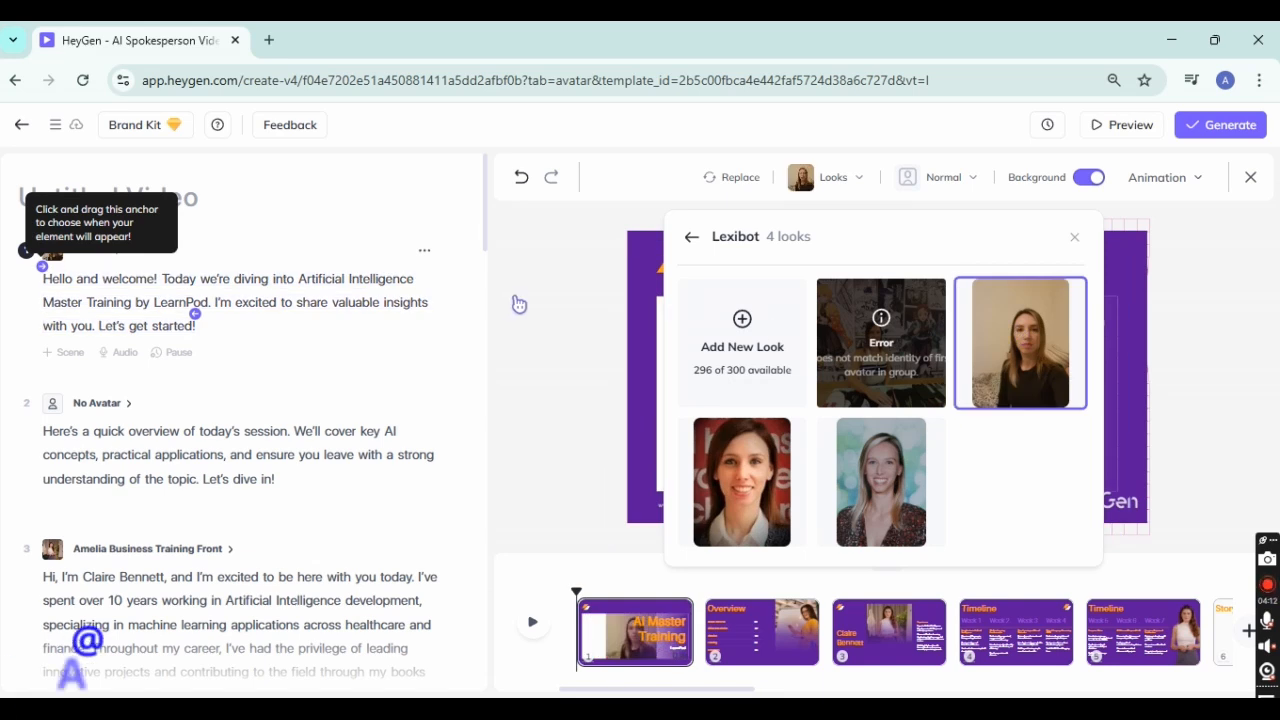
left_click(1074, 241)
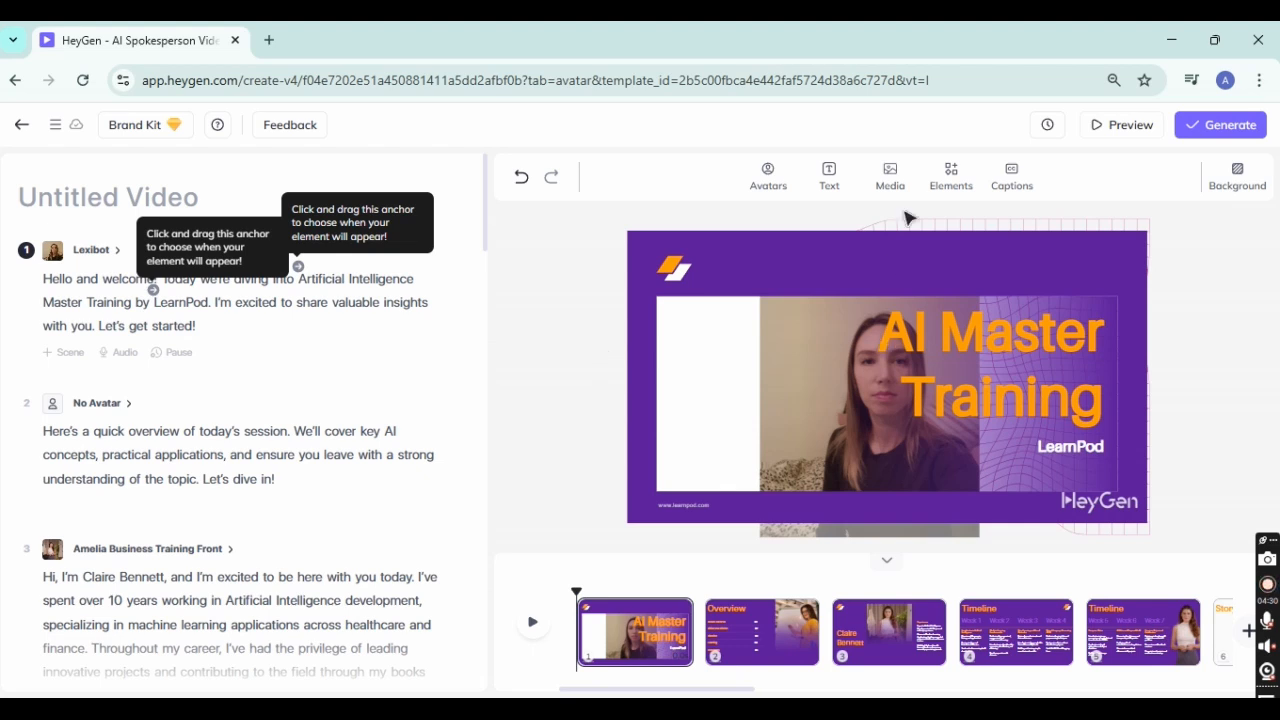
Move the Lexibot avatar to the left of the AI Master Training title and remove its background for a preview of the video.
left_click(846, 533)
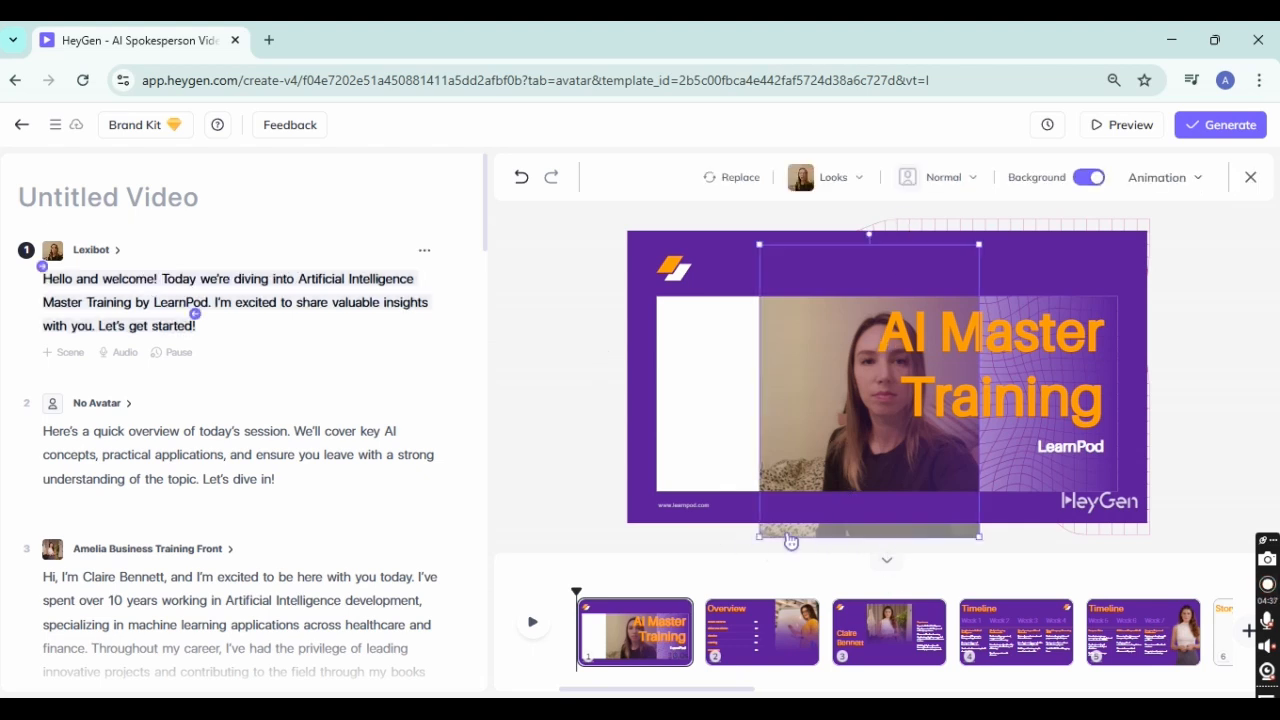
left_click(1096, 177)
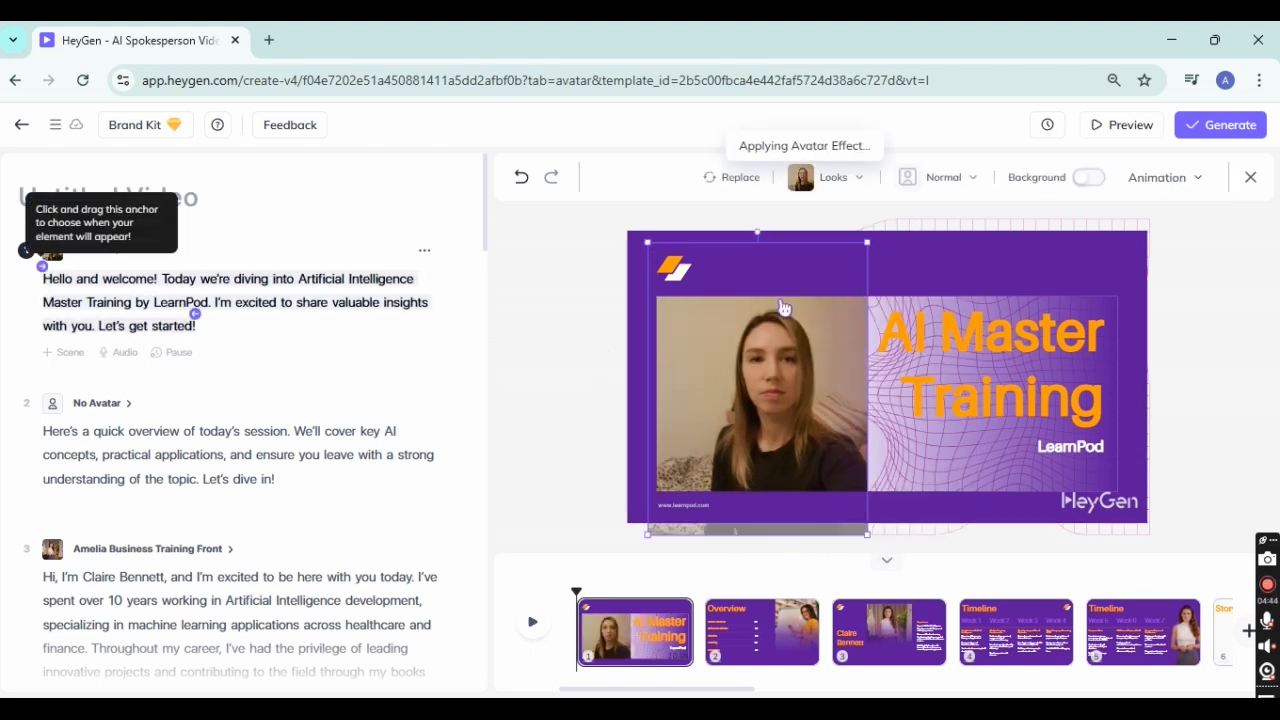
left_click(1120, 125)
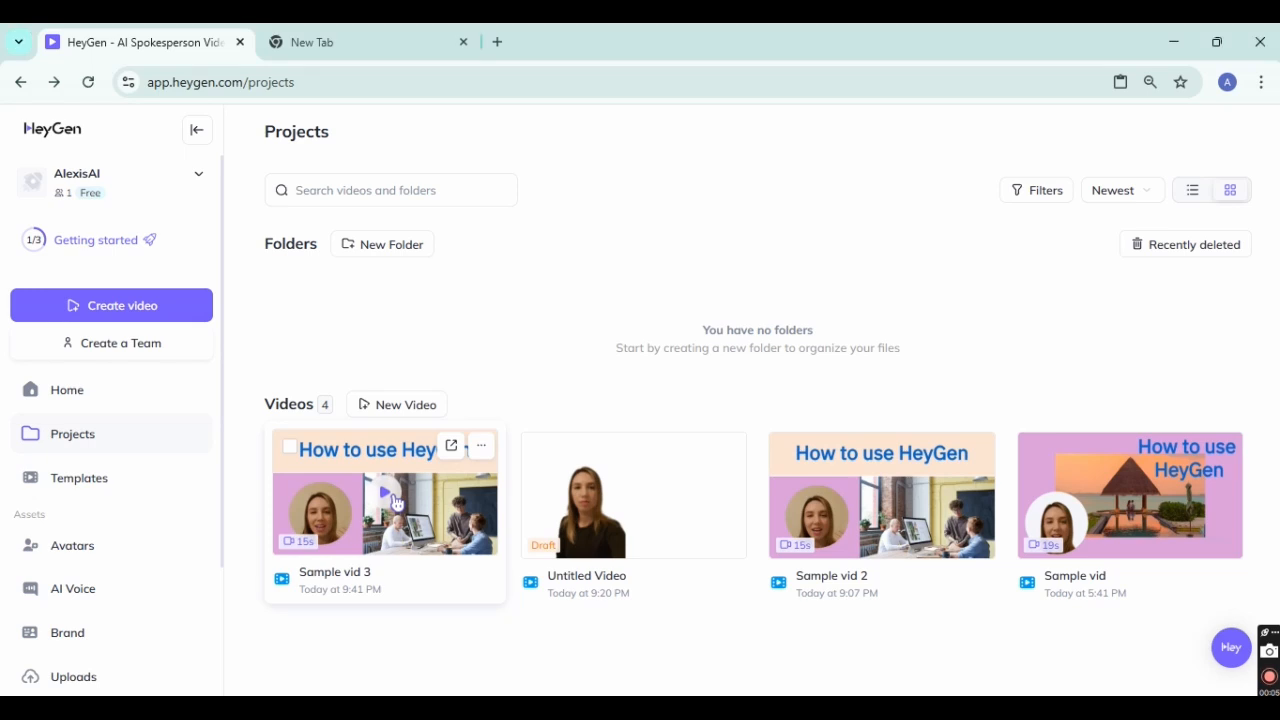
Open Sample vid 3 from the projects and play it.
left_click(396, 502)
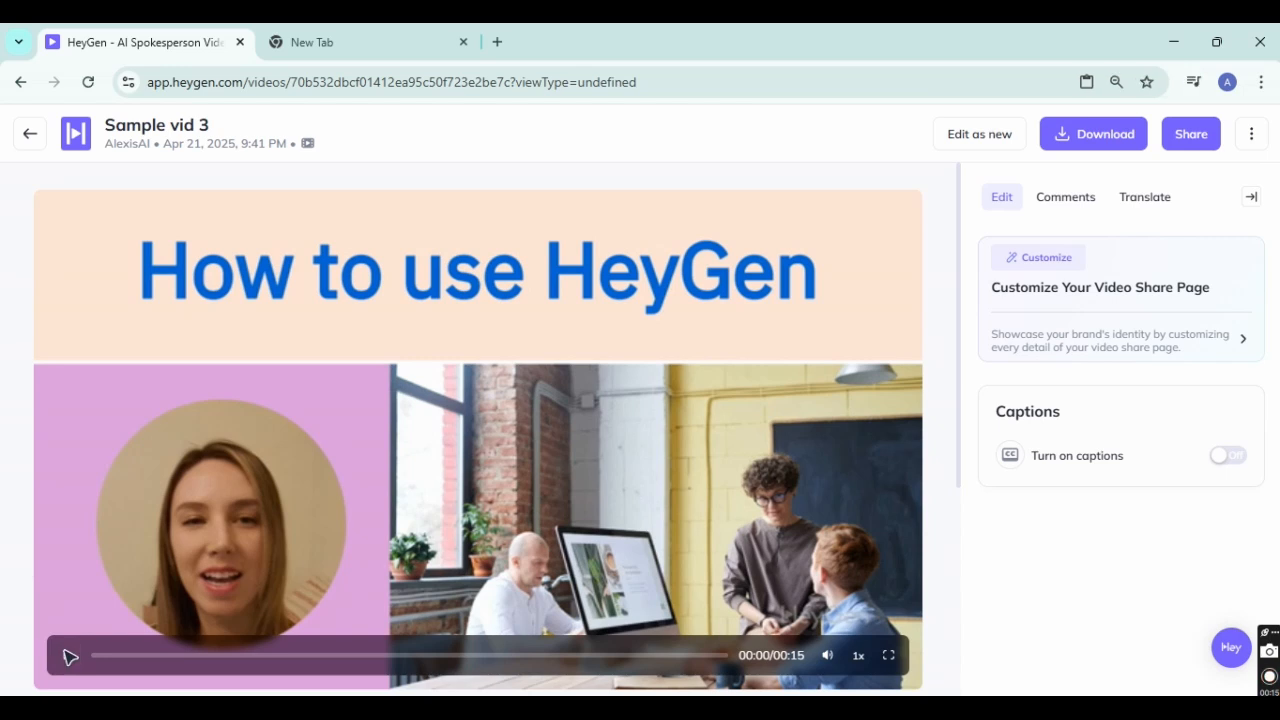
left_click(66, 655)
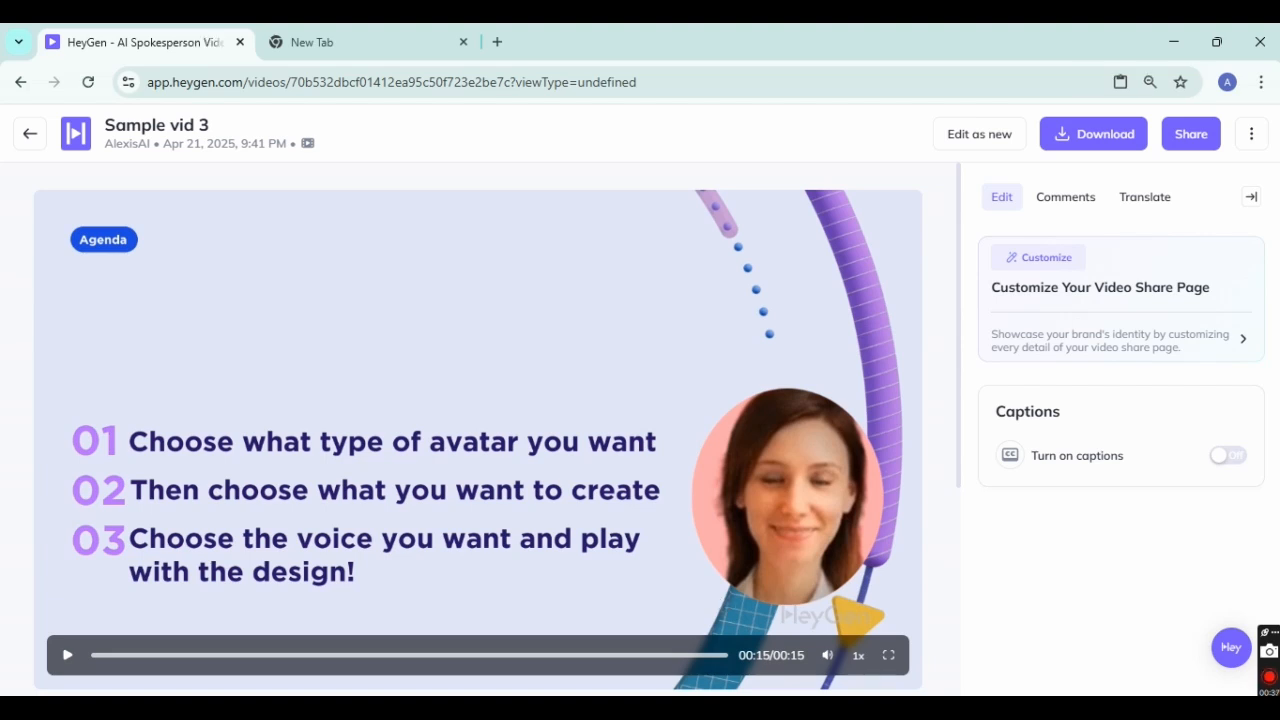
Switch to the other browser window with the E-Learning 8 project and view its script.
mouse_move(806, 708)
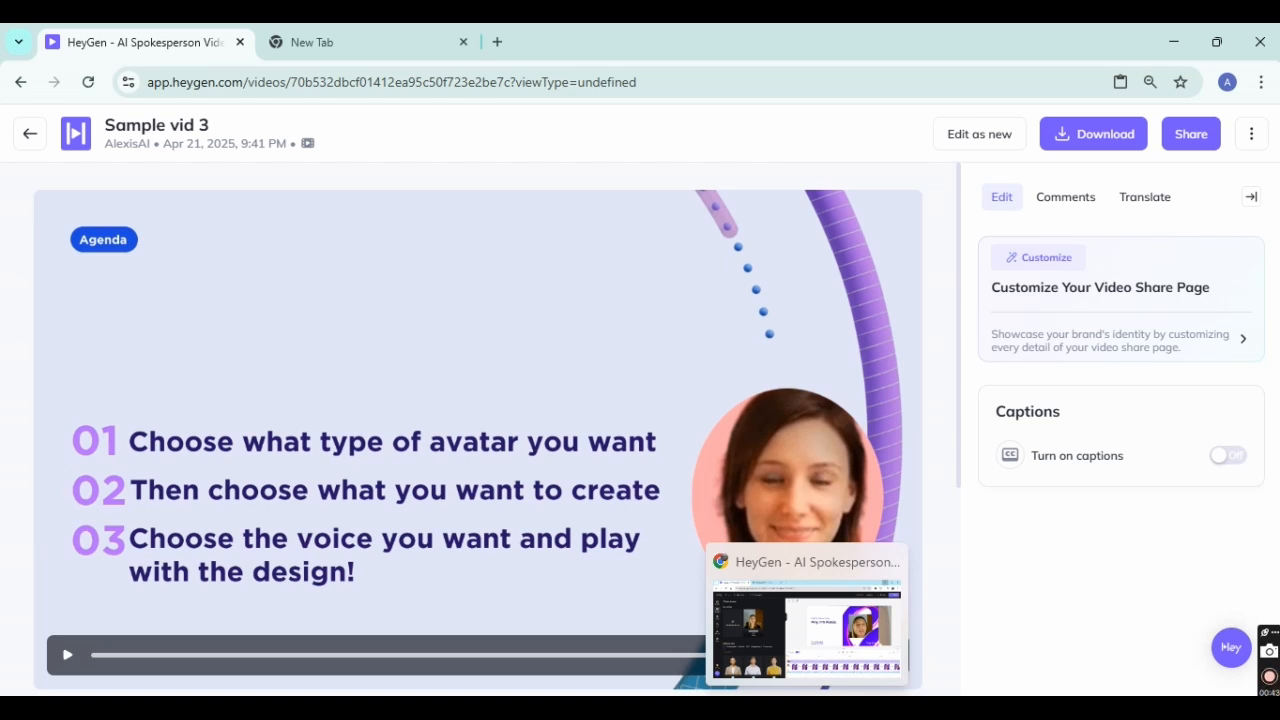
left_click(806, 625)
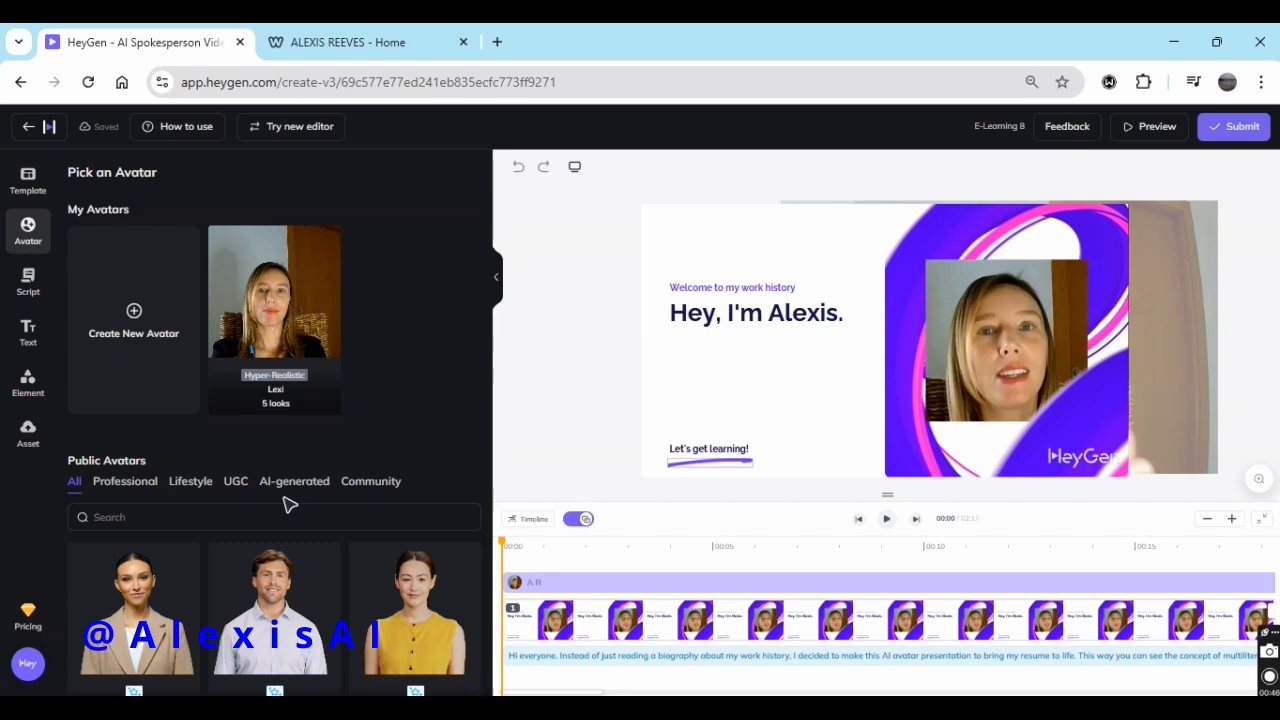
left_click(33, 287)
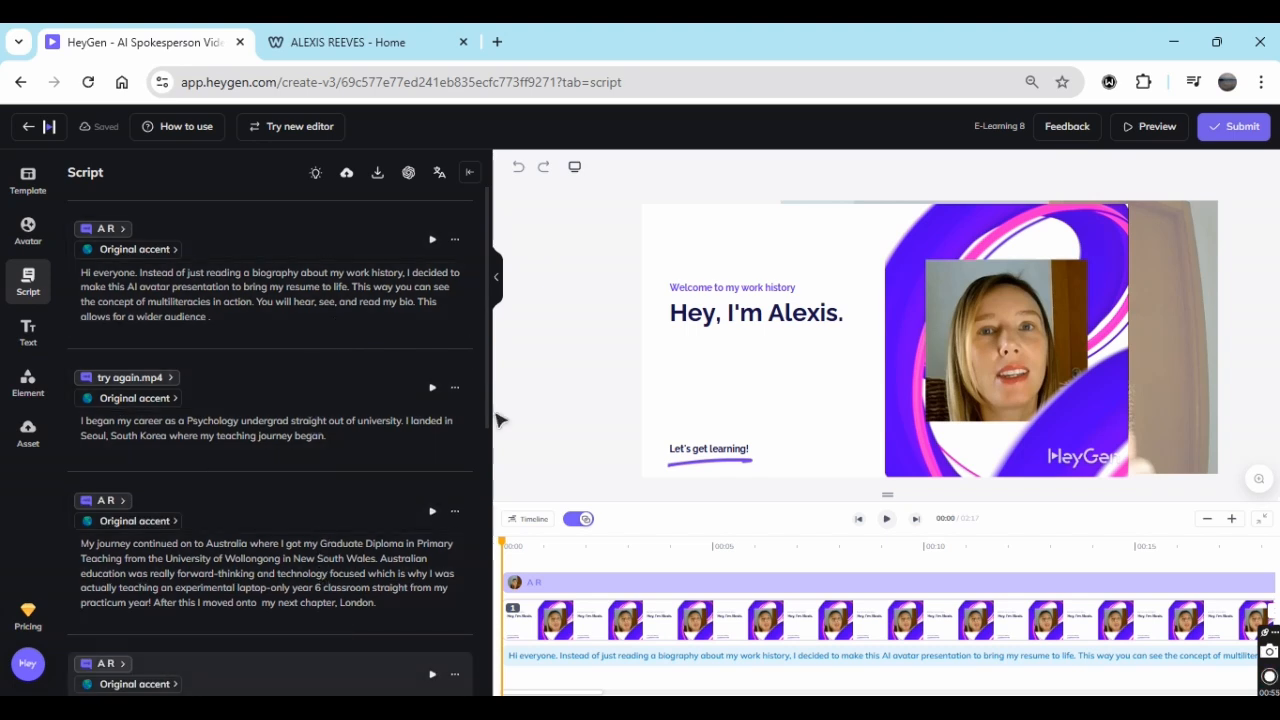
Switch to the Weebly portfolio site and watch the embedded resume video in full screen.
left_click(377, 42)
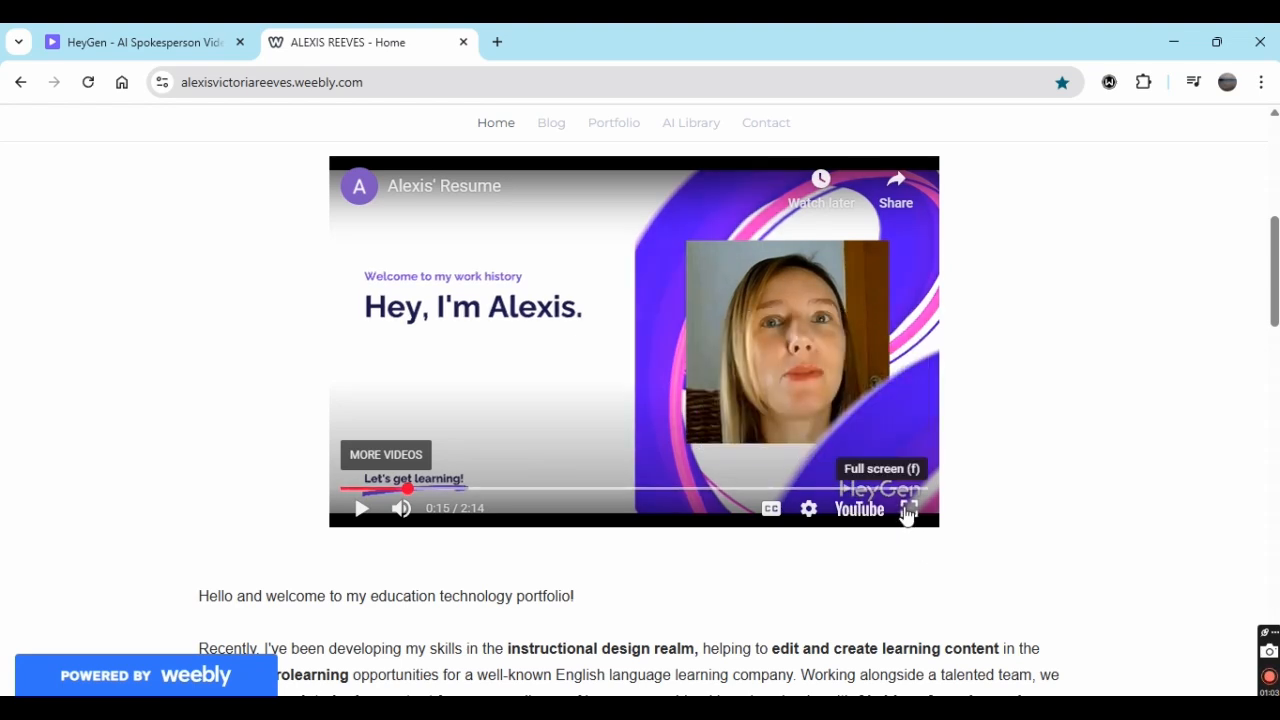
left_click(907, 511)
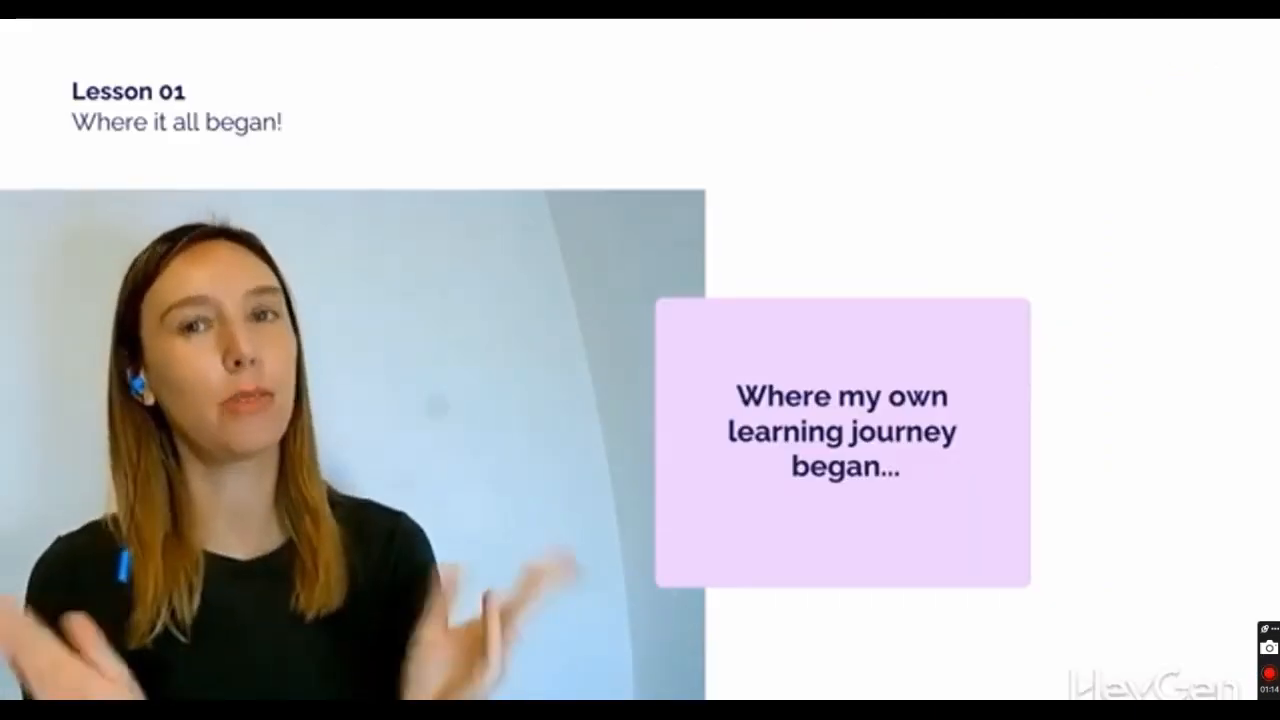
mouse_move(209, 474)
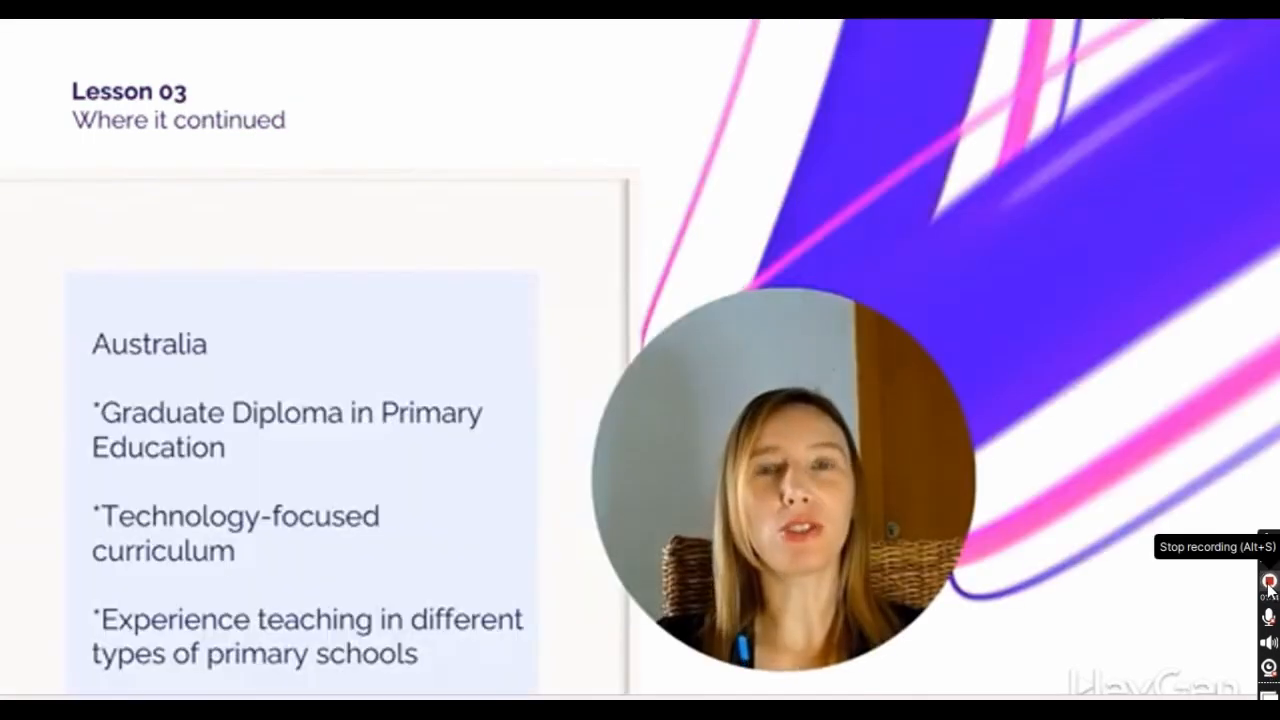
left_click(1268, 582)
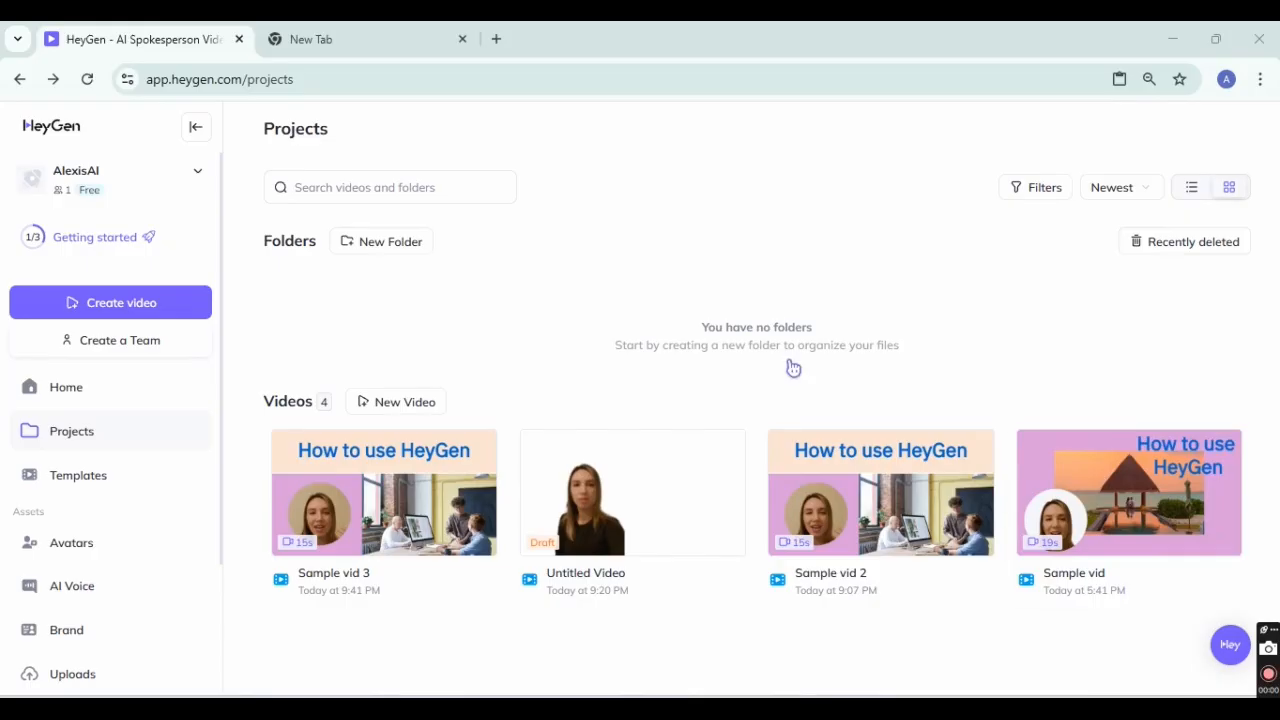
Download Sample vid 3 from the projects list.
left_click(474, 450)
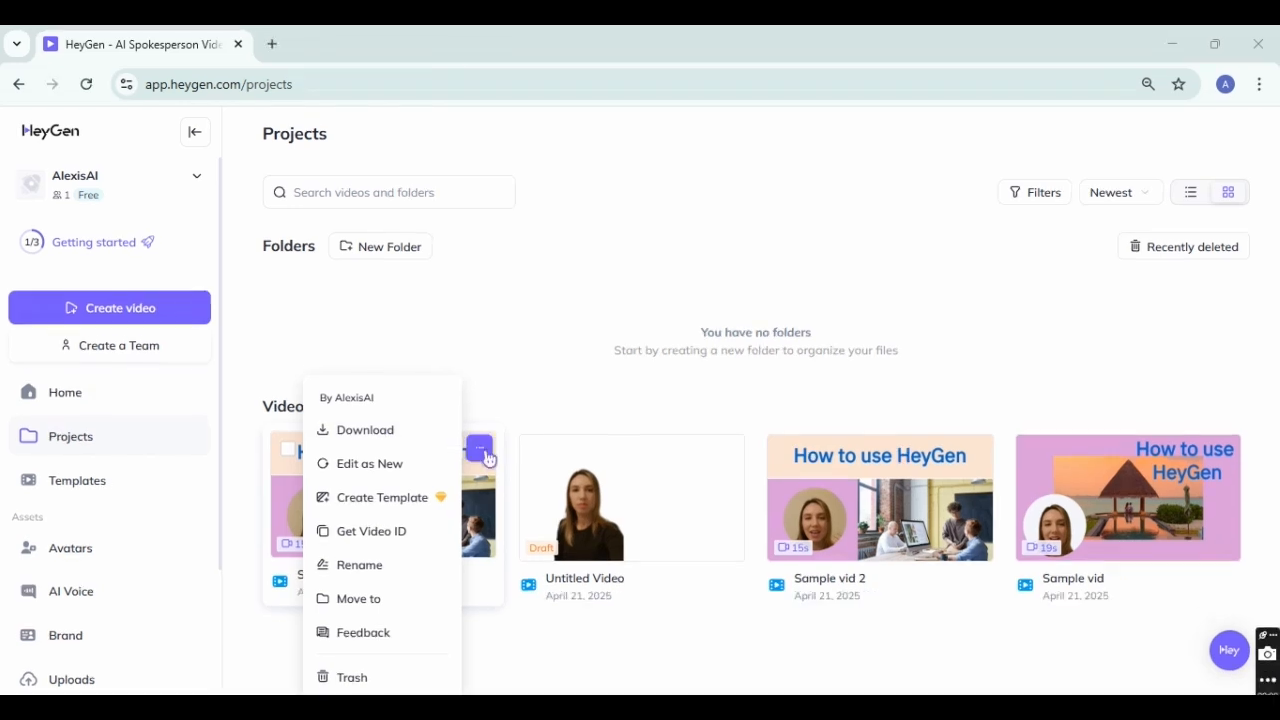
left_click(435, 446)
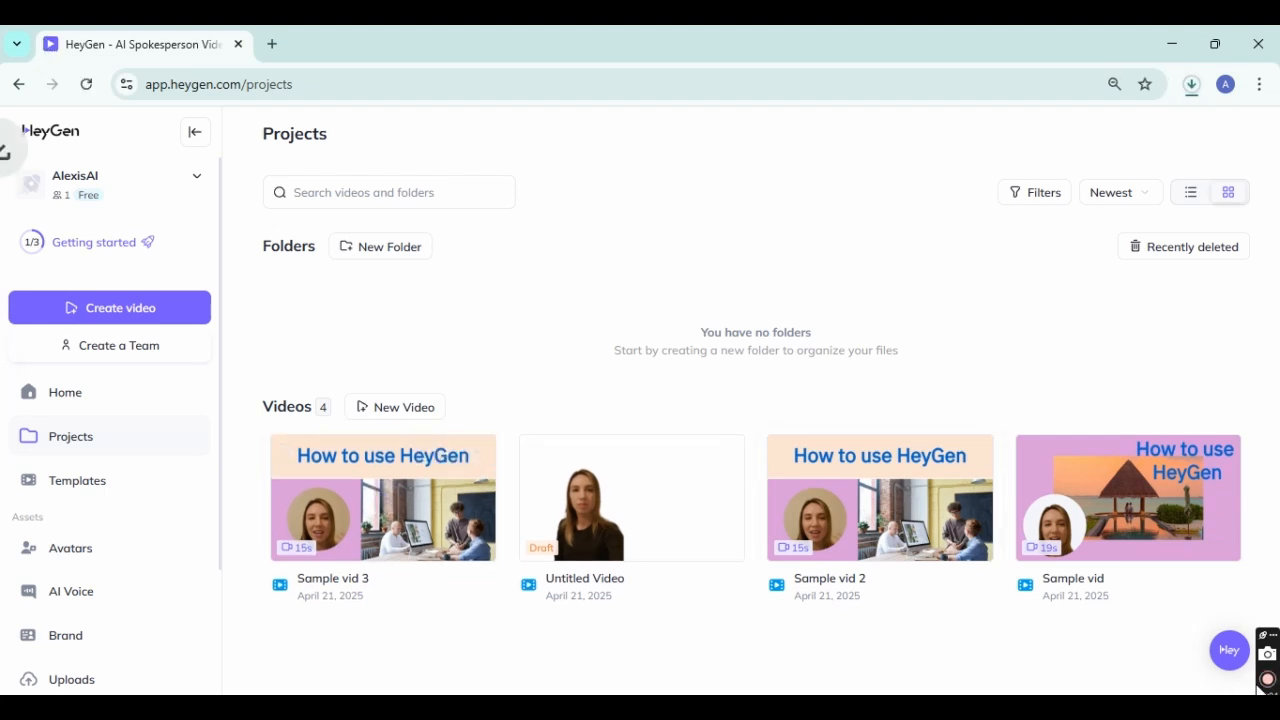
Open youtube.com in a new browser tab and close that tab again.
key("ctrl+t")
type("heyyo")
key("BackSpace")
key("BackSpace")
key("BackSpace")
key("BackSpace")
key("BackSpace")
type("you")
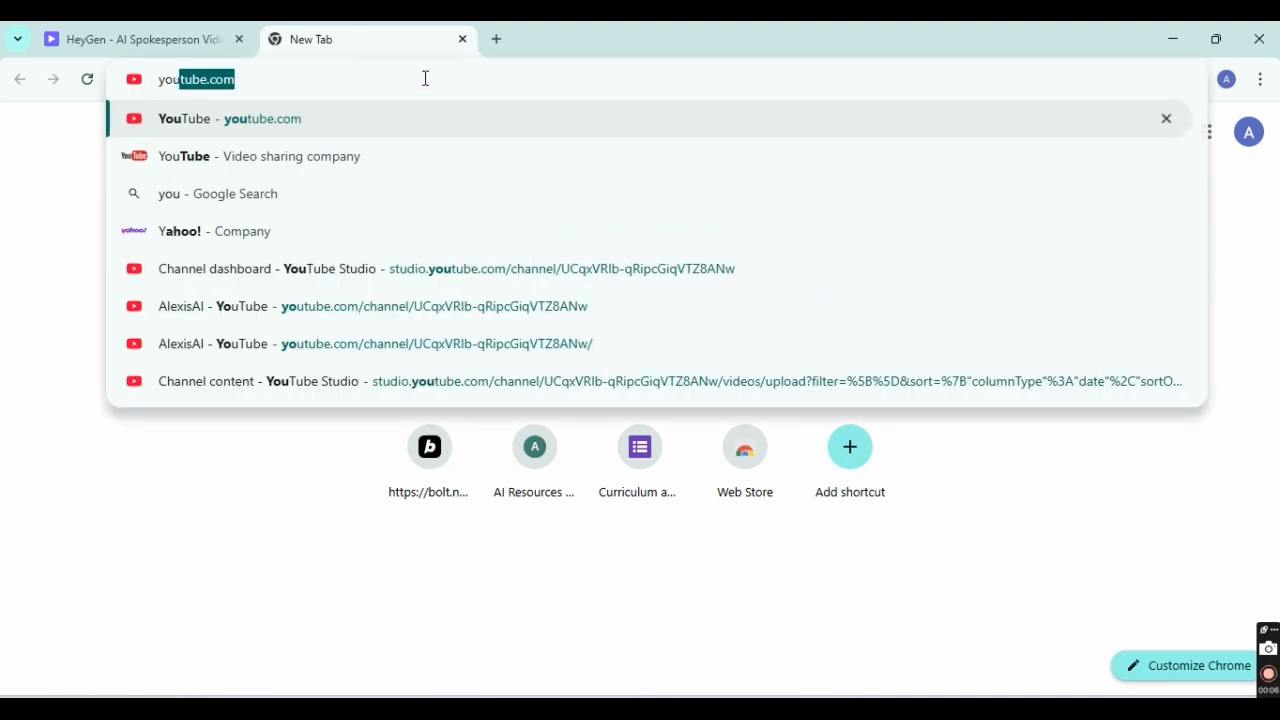
key("Return")
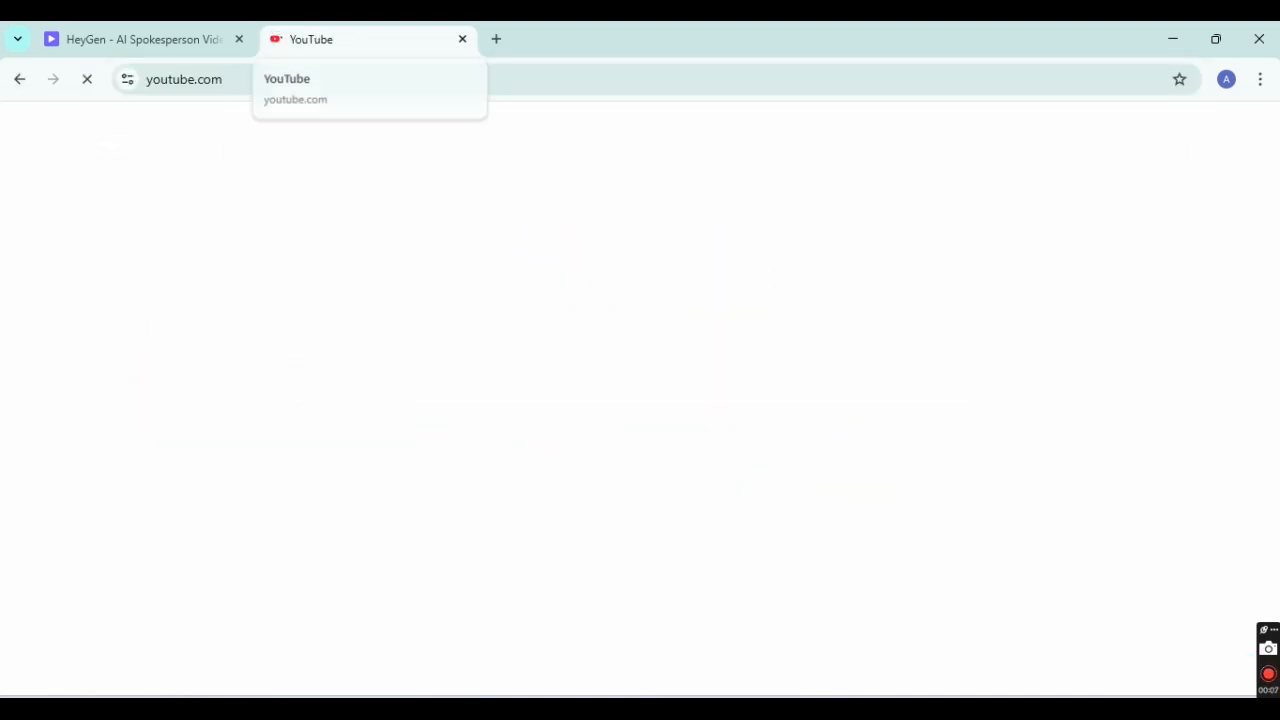
left_click(462, 39)
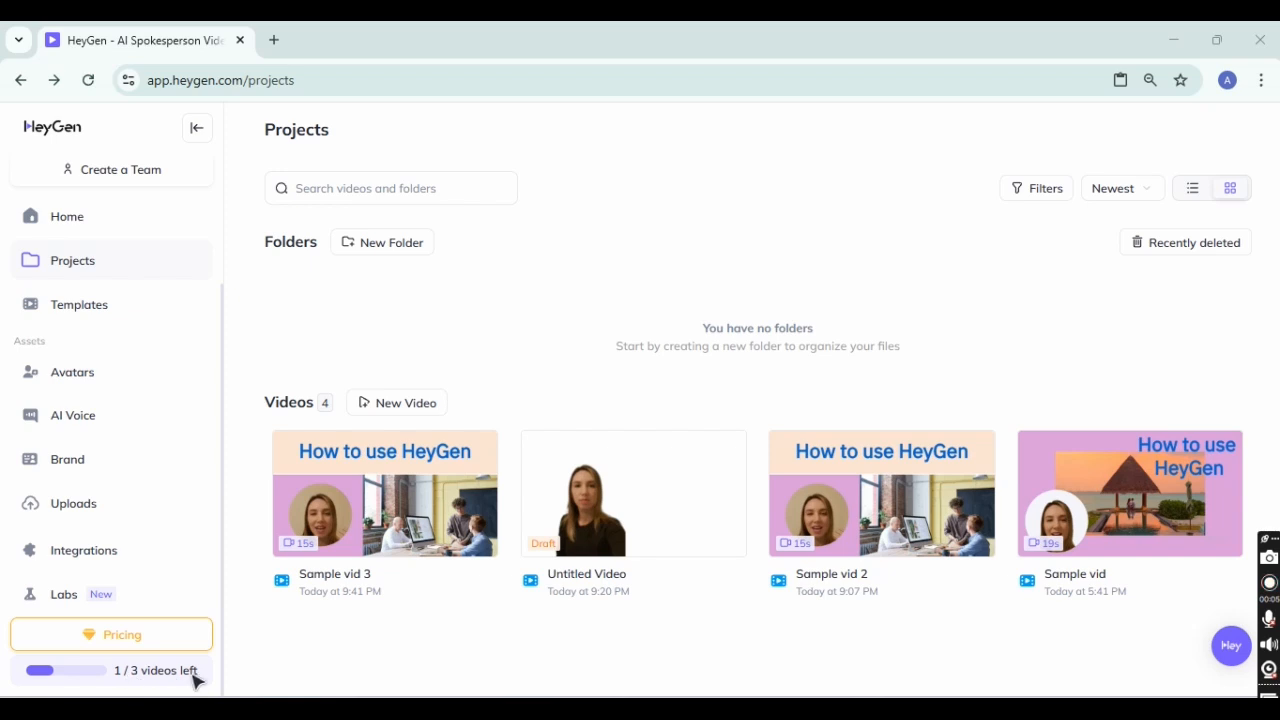
Review the prices and features of the Creator, Team and Enterprise plans with yearly billing, and close the plan overview.
left_click(129, 645)
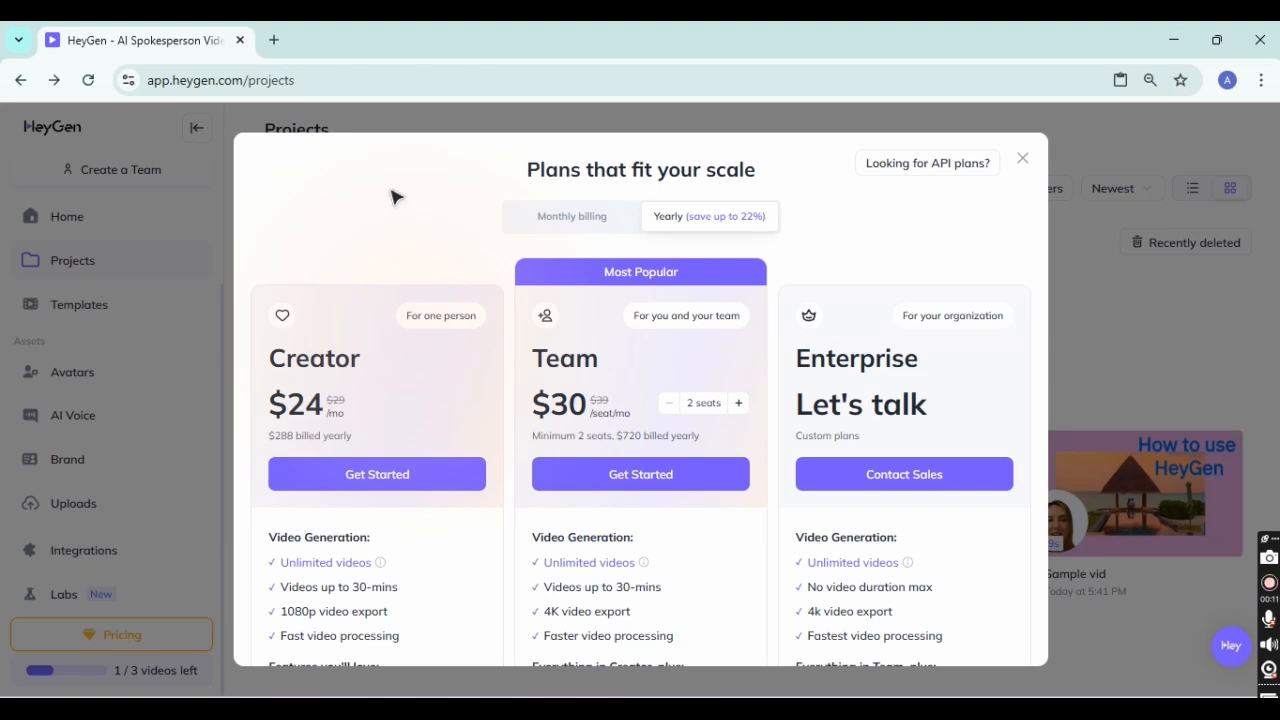
scroll(393, 197, "down", 2)
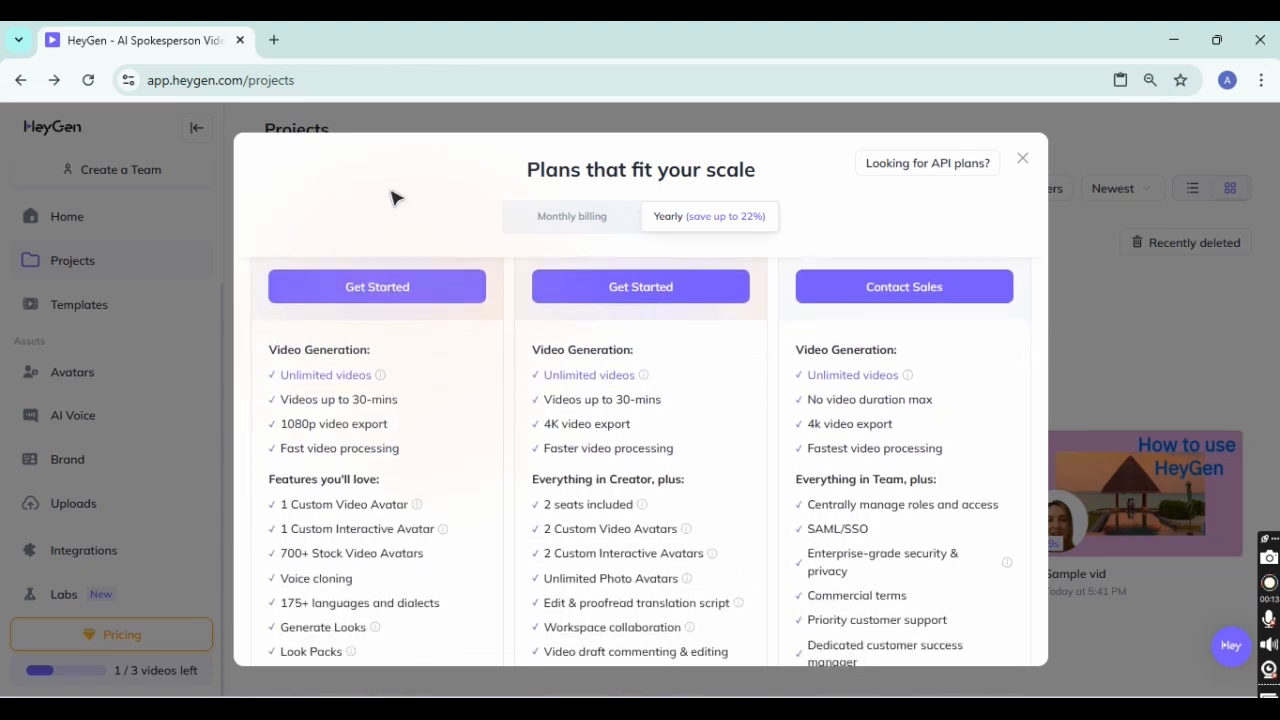
scroll(393, 197, "down", 3)
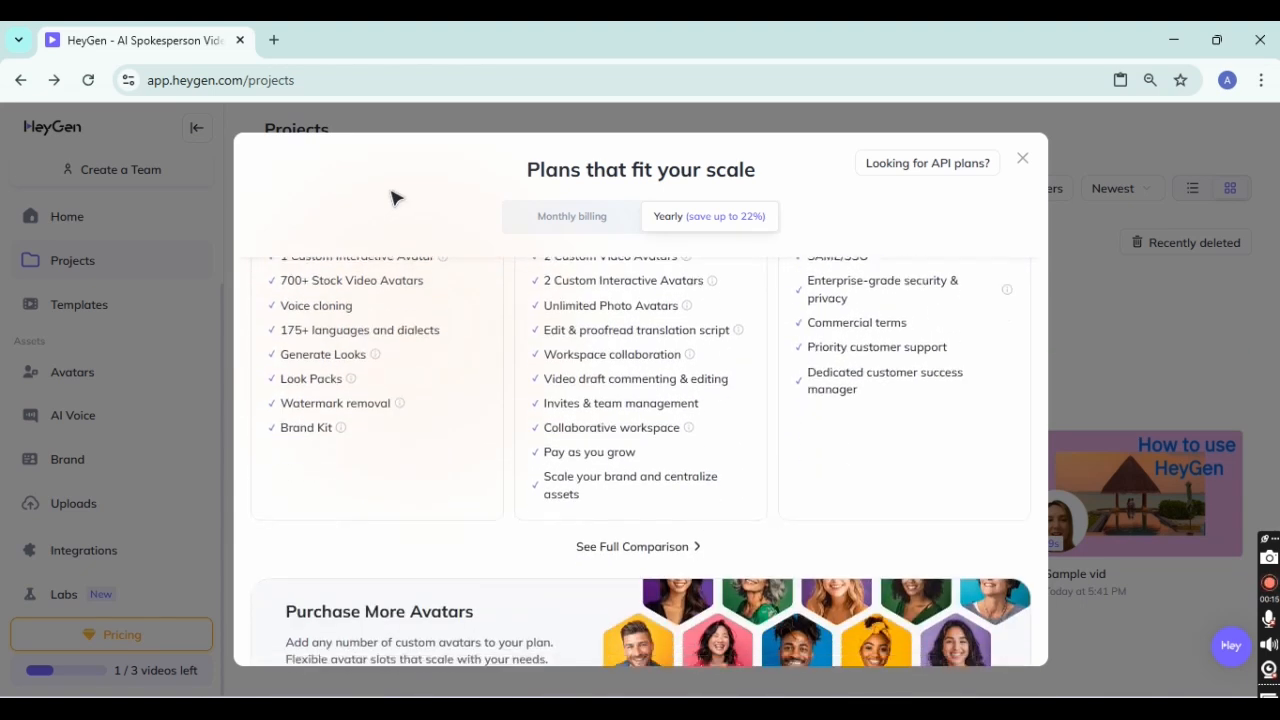
scroll(393, 197, "down", 1)
scroll(393, 197, "up", 6)
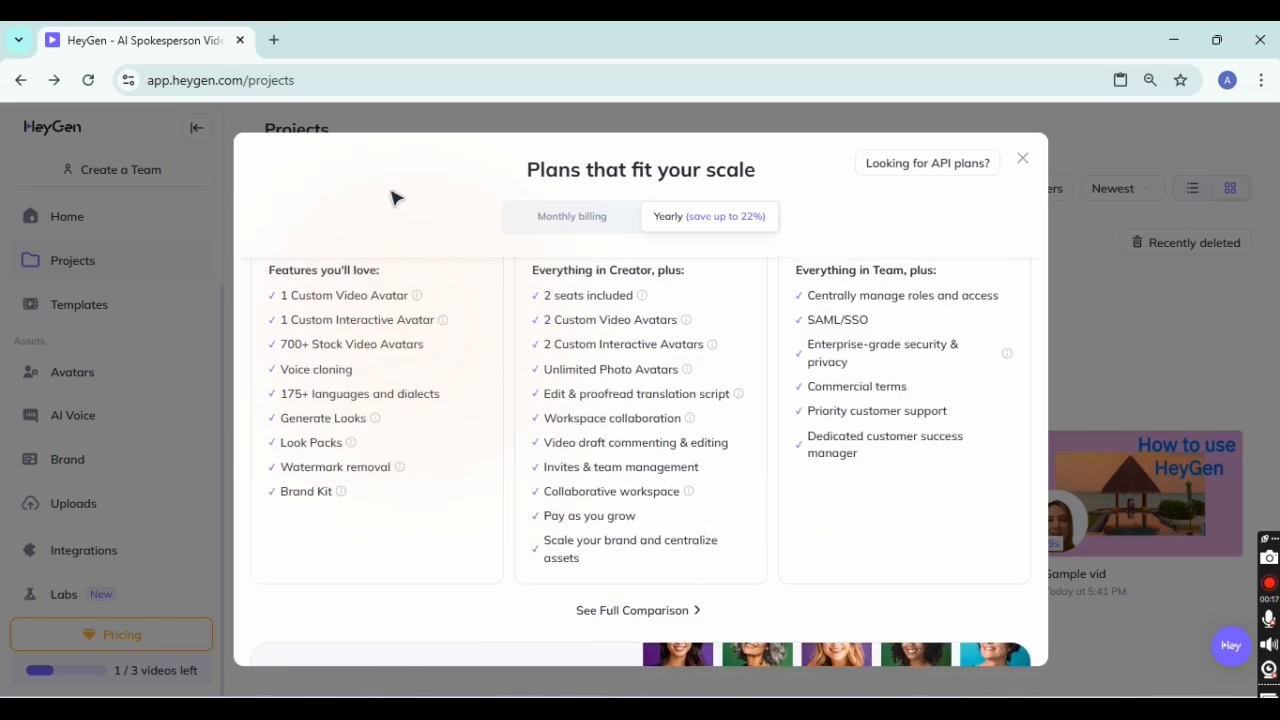
left_click(1023, 160)
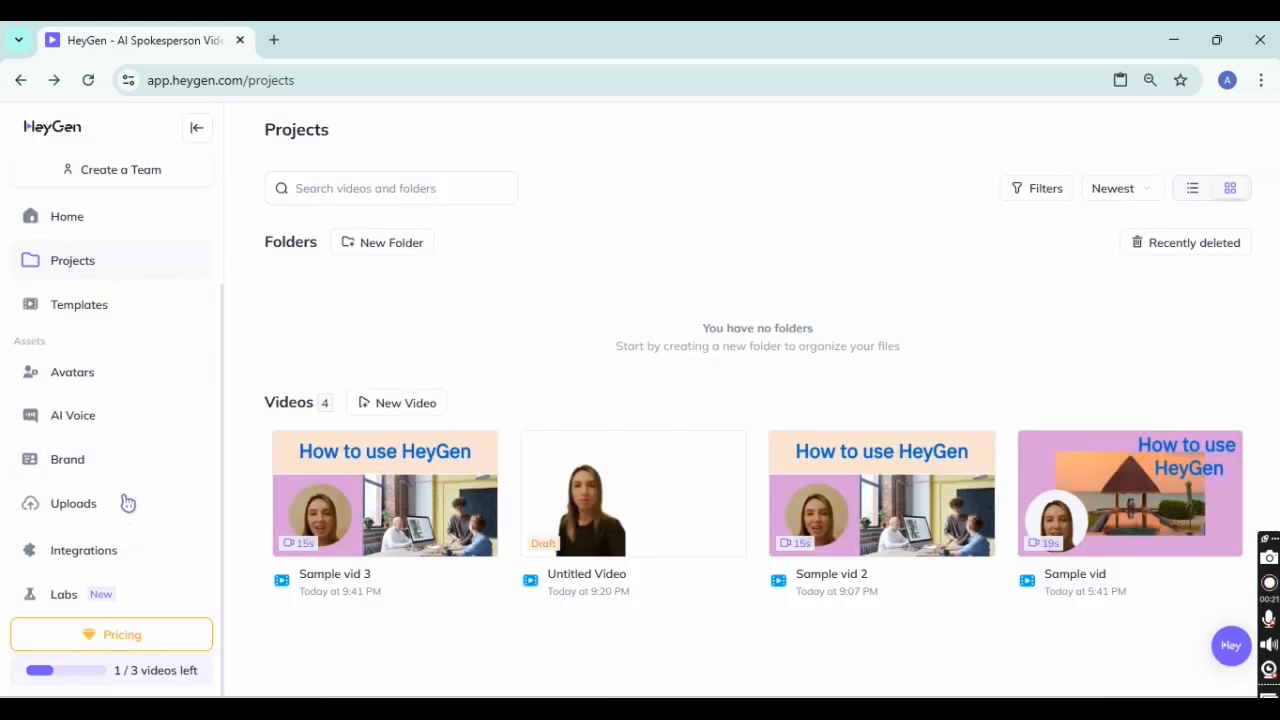
Open the Labs page.
left_click(75, 596)
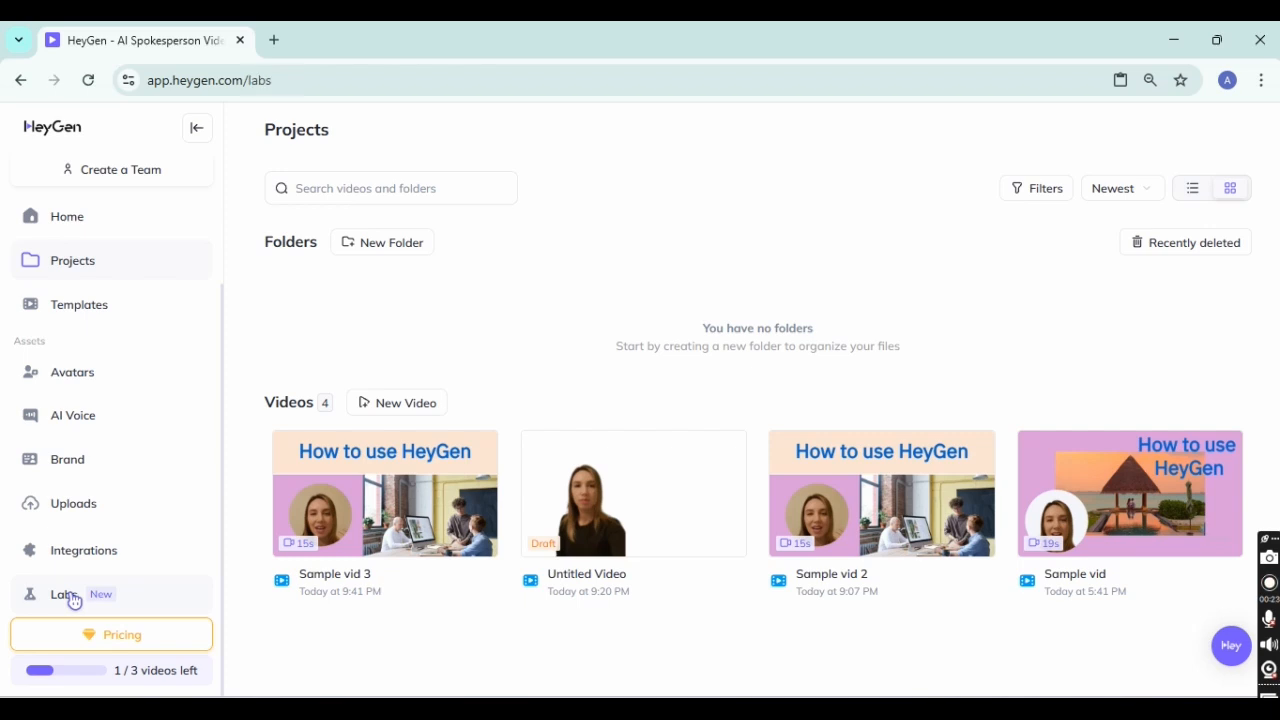